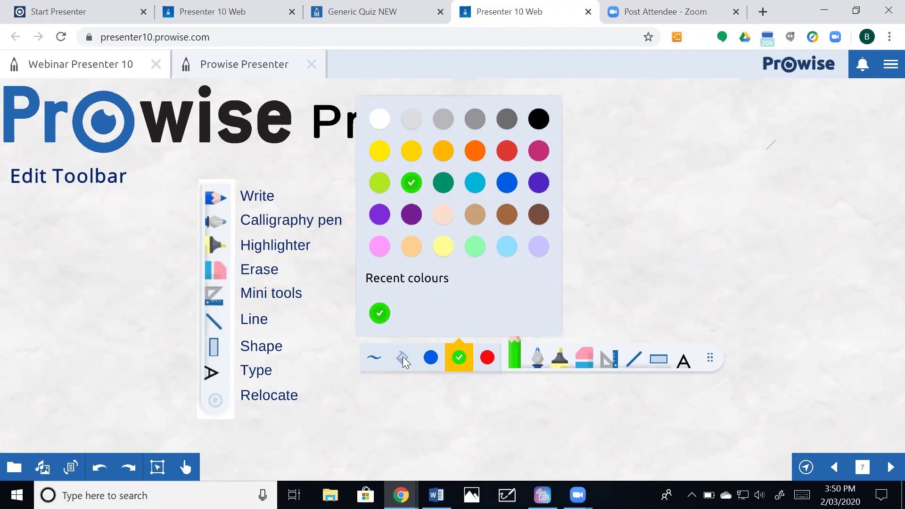
Step: Draw a thick looping green freehand stroke at stroke size 19, and reduce the pencil's stroke size to 2
left_click(375, 363)
left_click(377, 363)
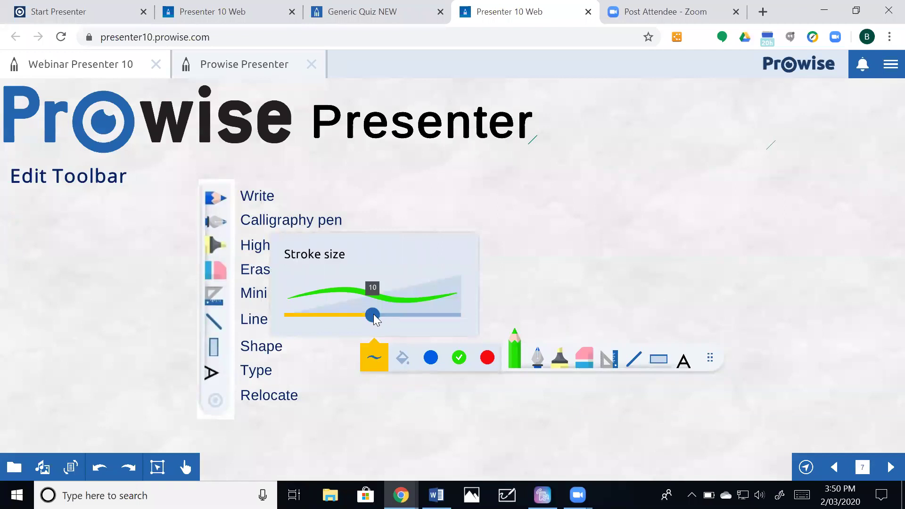
left_click_drag(377, 314, 484, 315)
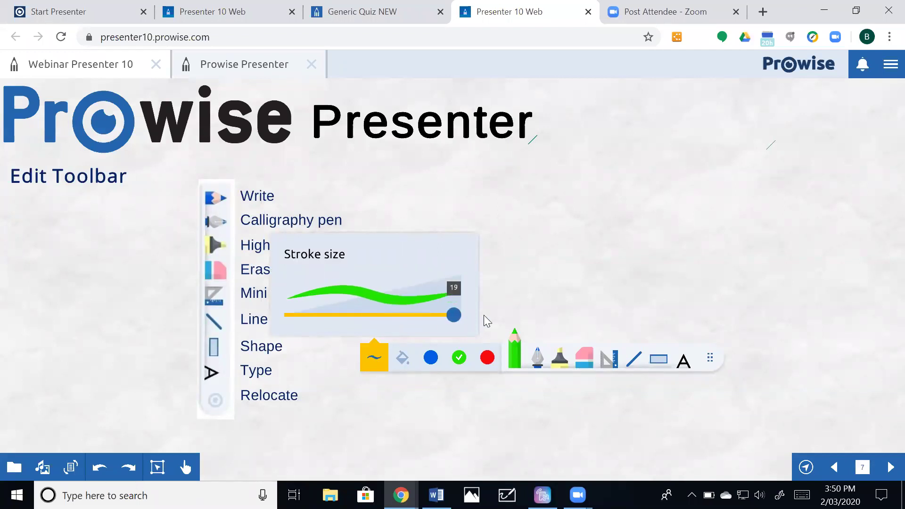
left_click_drag(448, 196, 436, 244)
mouse_move(477, 275)
left_mouse_down()
mouse_move(596, 286)
mouse_move(487, 213)
left_mouse_up()
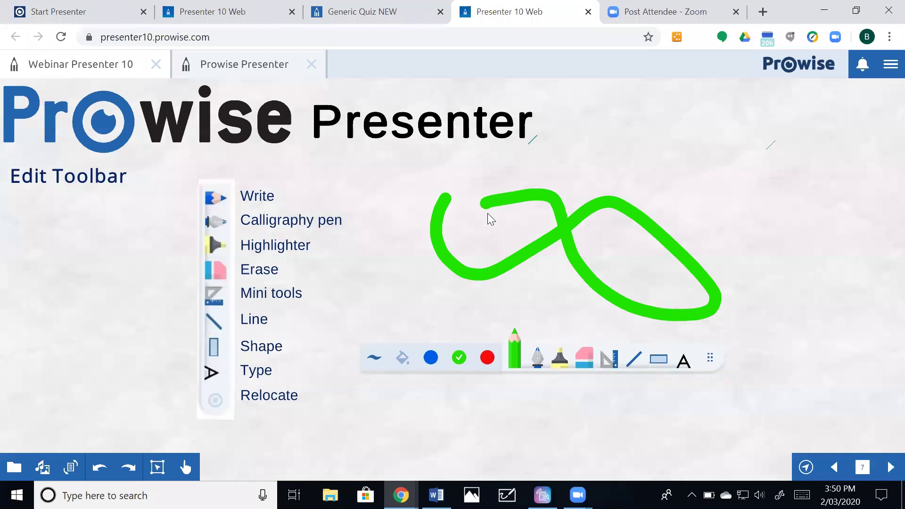
left_click(373, 358)
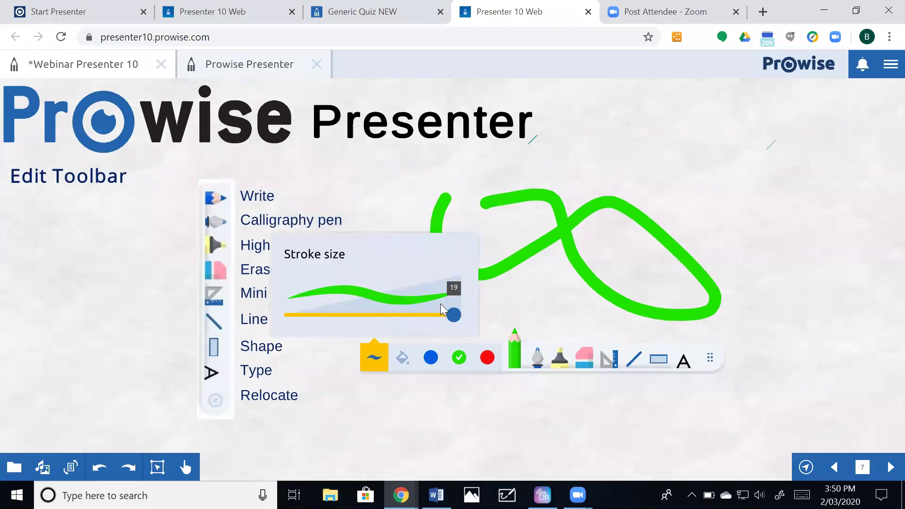
left_click_drag(449, 318, 298, 323)
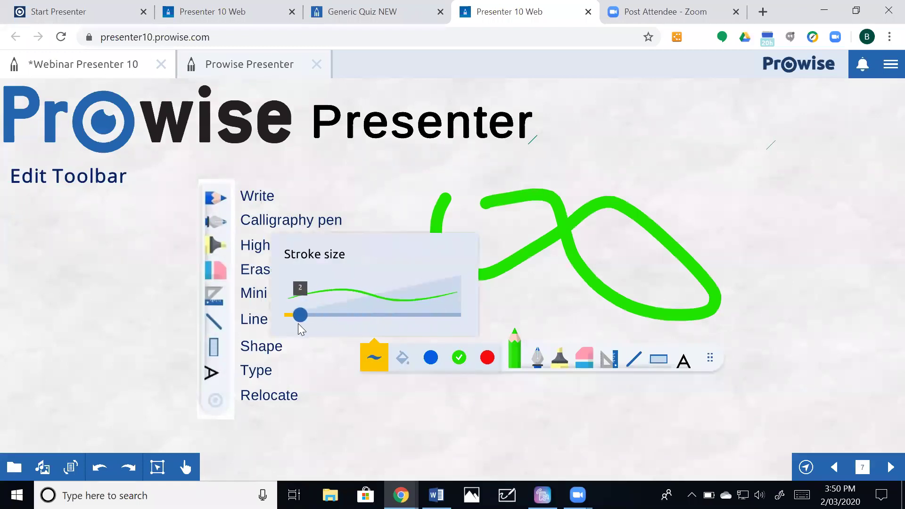
Step: Draw blue wavy strokes across the green loop with the calligraphy pen
left_click(541, 359)
left_click(430, 357)
left_click_drag(385, 252, 628, 189)
left_click_drag(697, 265, 741, 211)
Step: Highlight the word Presenter in the slide's title in yellow
left_click(558, 365)
left_click_drag(365, 153, 483, 142)
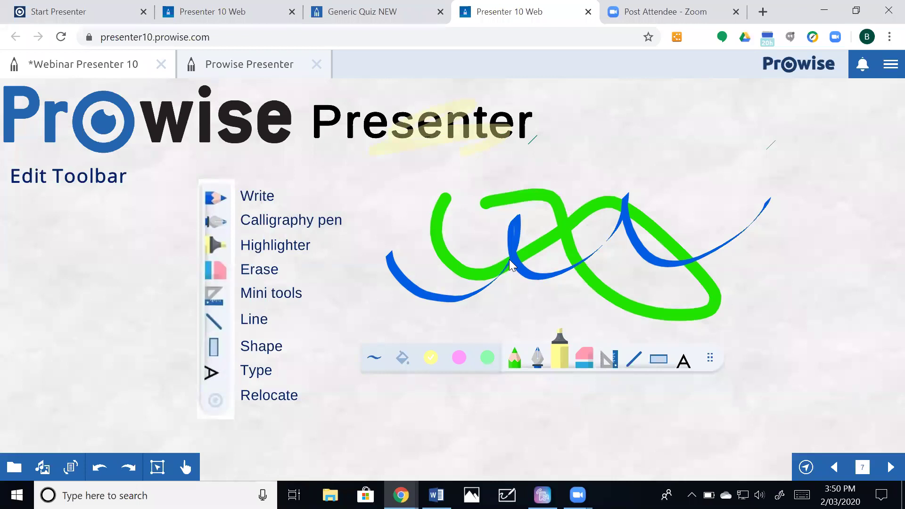
Step: Draw a rounded green pencil shape with purple fill beside the other strokes, and reset the pencil's fill to none
left_click(516, 361)
left_click(406, 361)
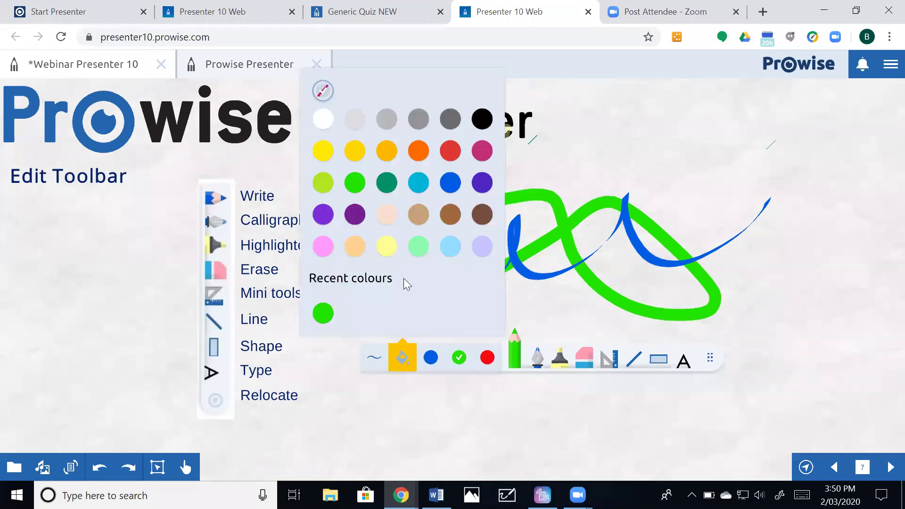
left_click(322, 216)
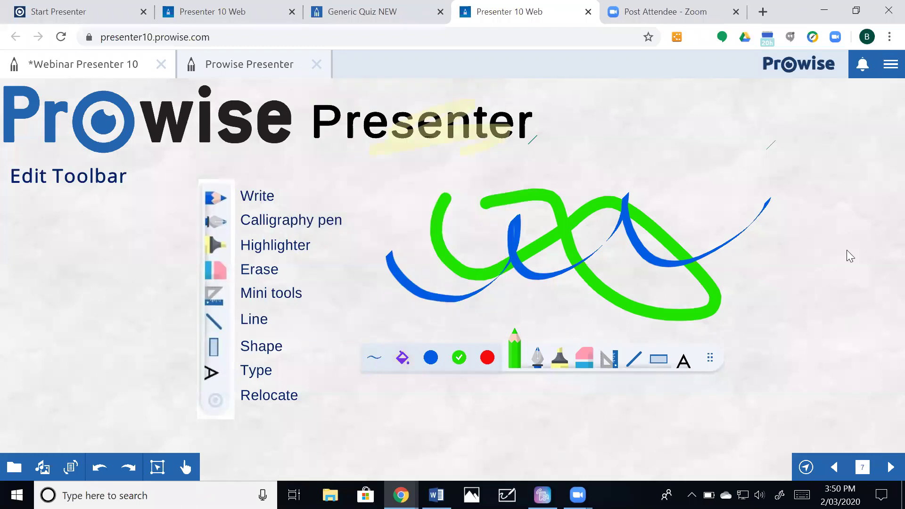
mouse_move(800, 252)
left_mouse_down()
mouse_move(734, 174)
mouse_move(801, 165)
left_mouse_up()
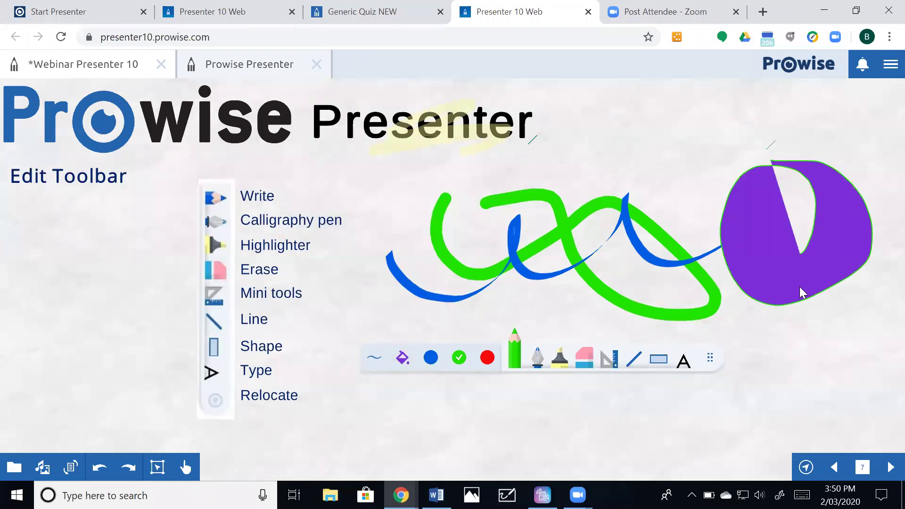
left_click(404, 361)
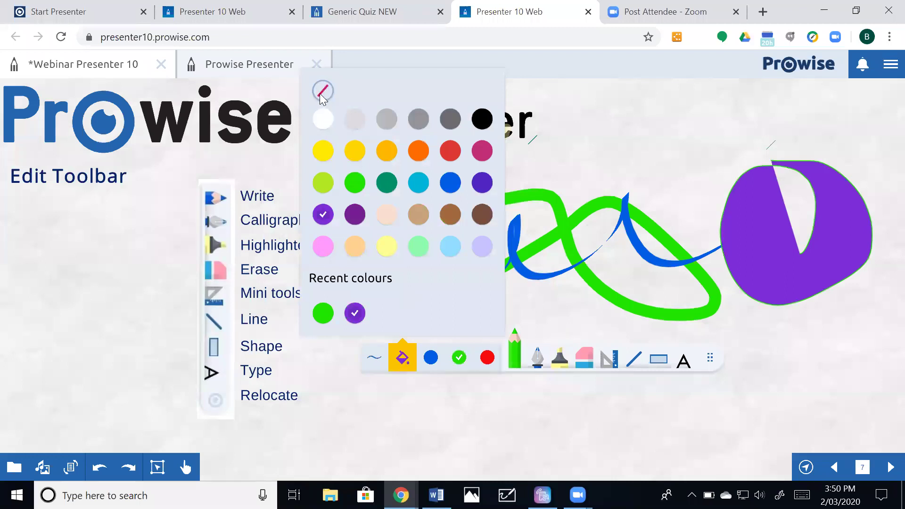
left_click(320, 94)
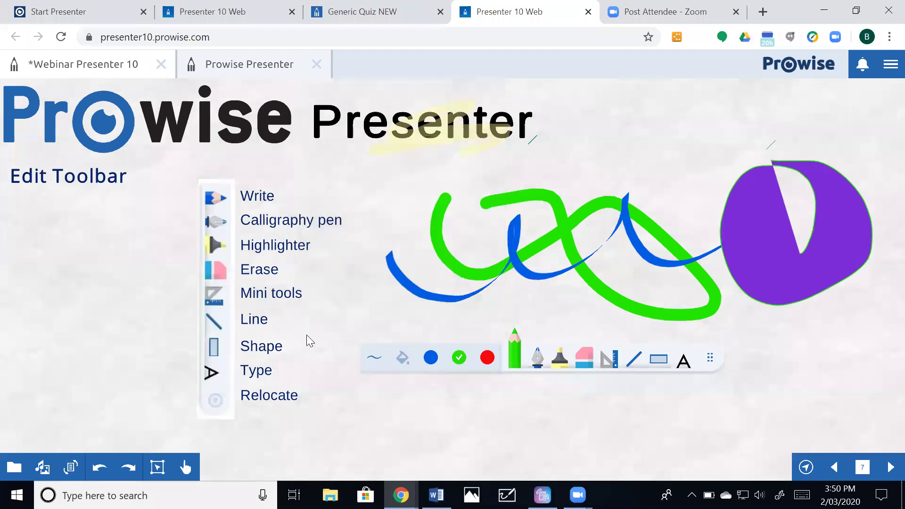
Step: Erase the green loop, the blue calligraphy strokes and the purple-filled shape from the slide
left_click(585, 361)
left_click(504, 256)
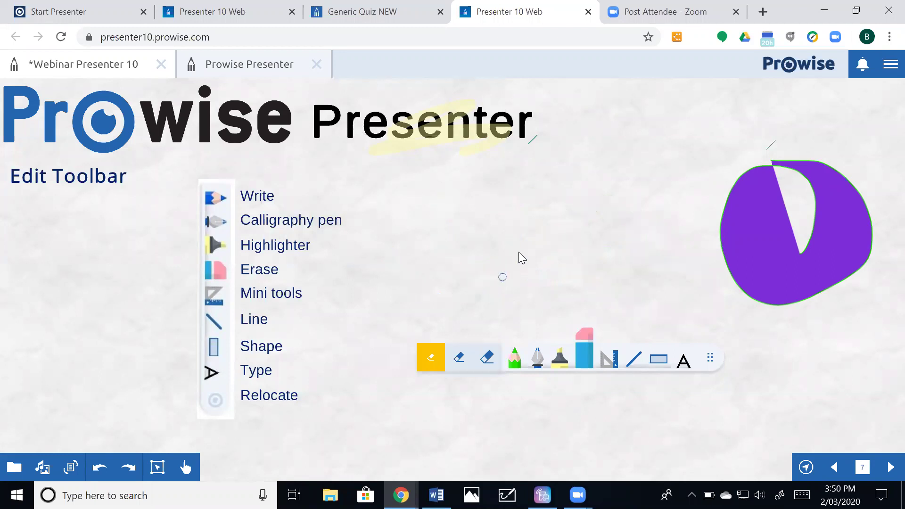
left_click(765, 213)
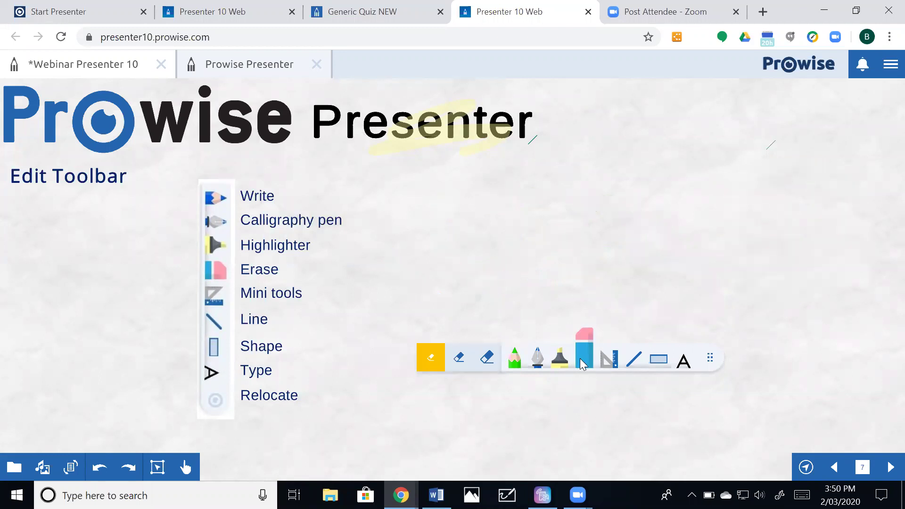
Step: Place the stopwatch mini tool on the slide and enlarge it slightly
left_click(612, 361)
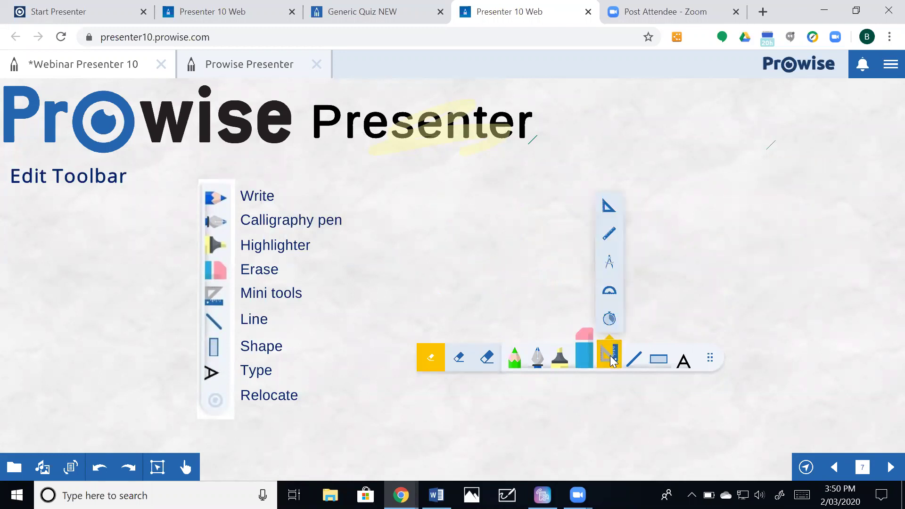
left_click(609, 319)
left_click(484, 320)
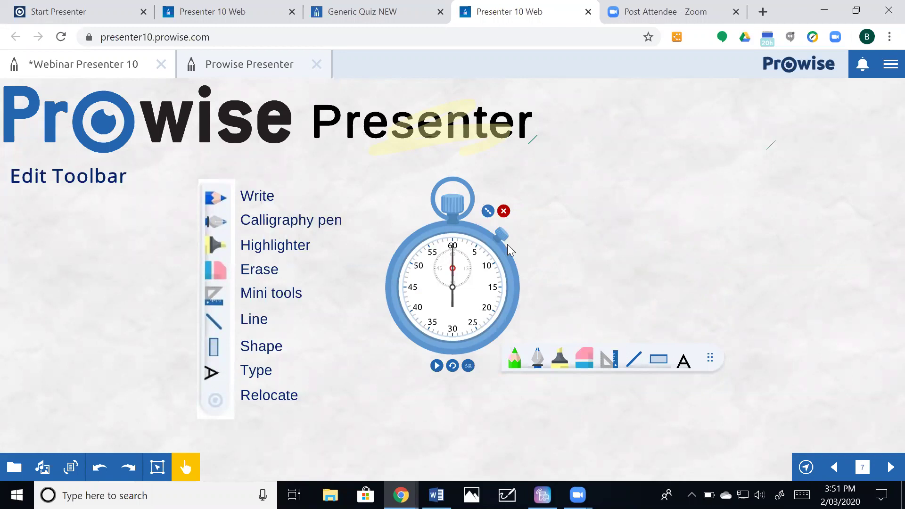
left_click_drag(487, 212, 504, 222)
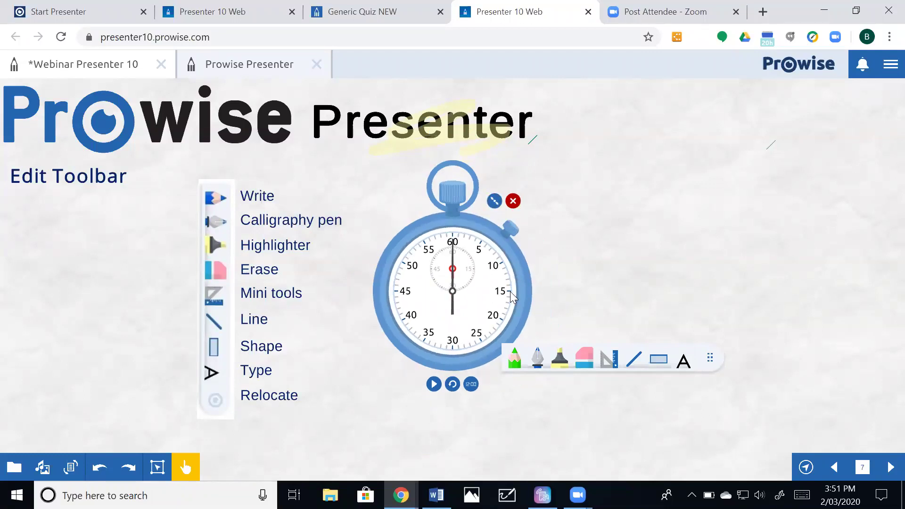
Step: Run the stopwatch with its digital display and remove it from the slide
left_click(433, 384)
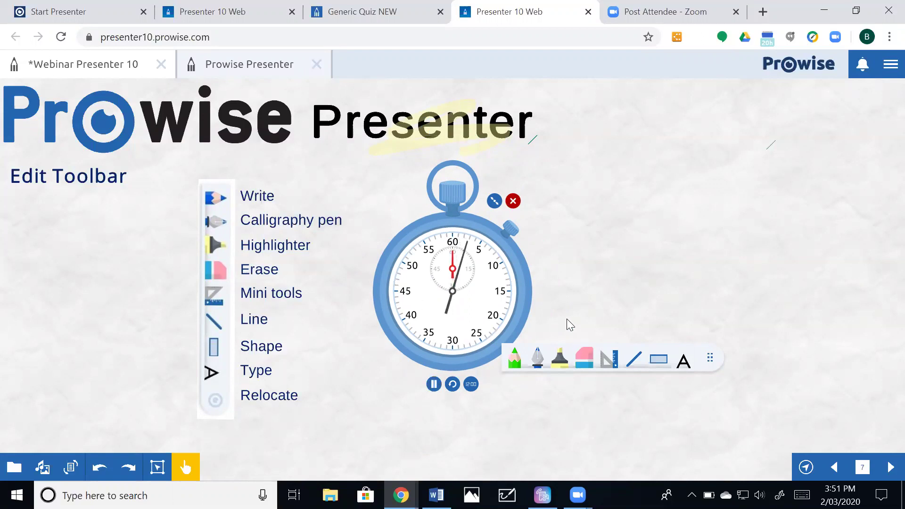
left_click(470, 384)
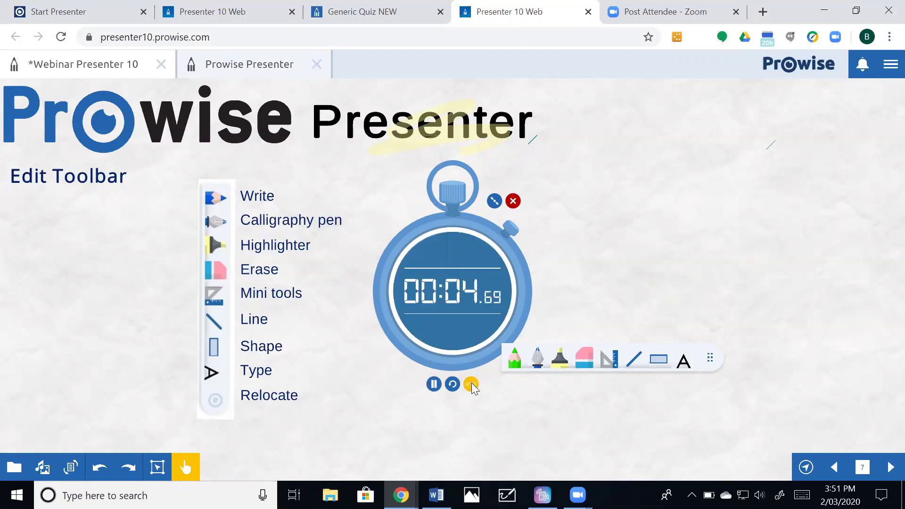
left_click(513, 200)
left_click(609, 359)
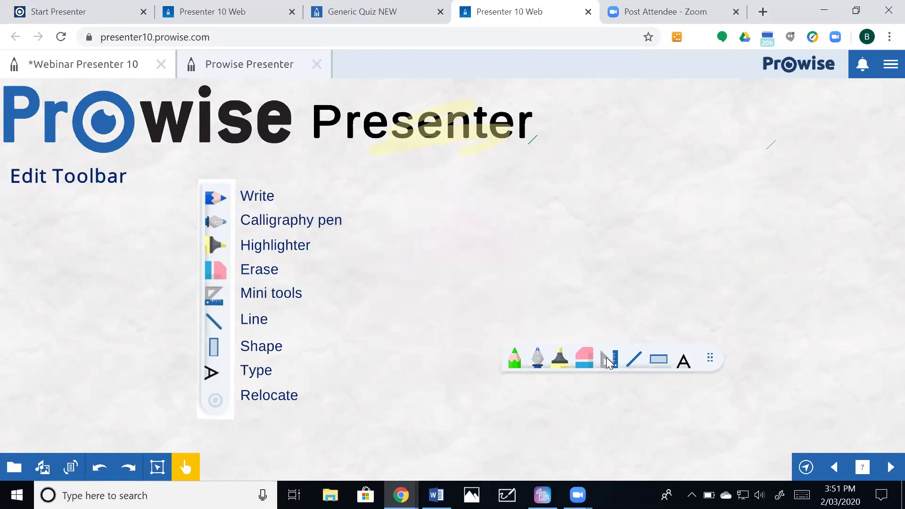
left_click(597, 415)
Step: Draw a solid blue horizontal line across the empty area and a dashed red horizontal line below it
left_click(634, 358)
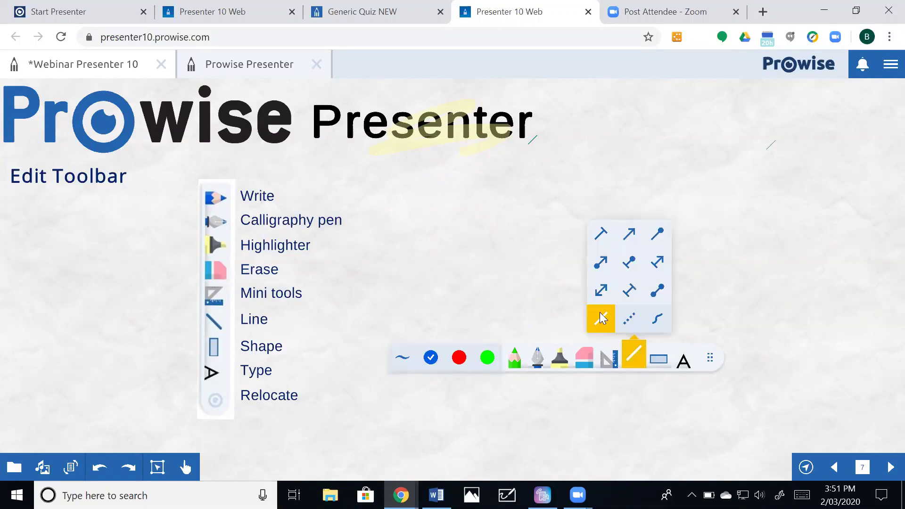
left_click_drag(400, 235, 855, 230)
left_click(459, 357)
left_click(634, 354)
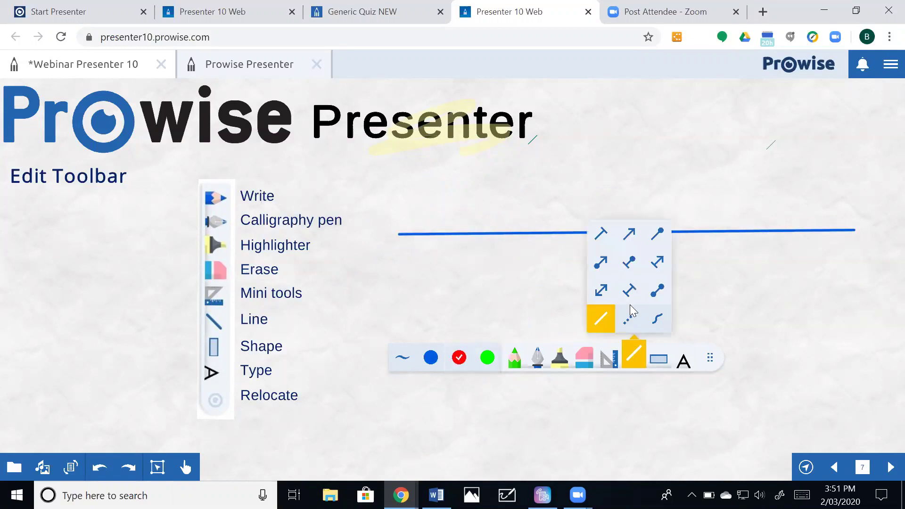
left_click(630, 317)
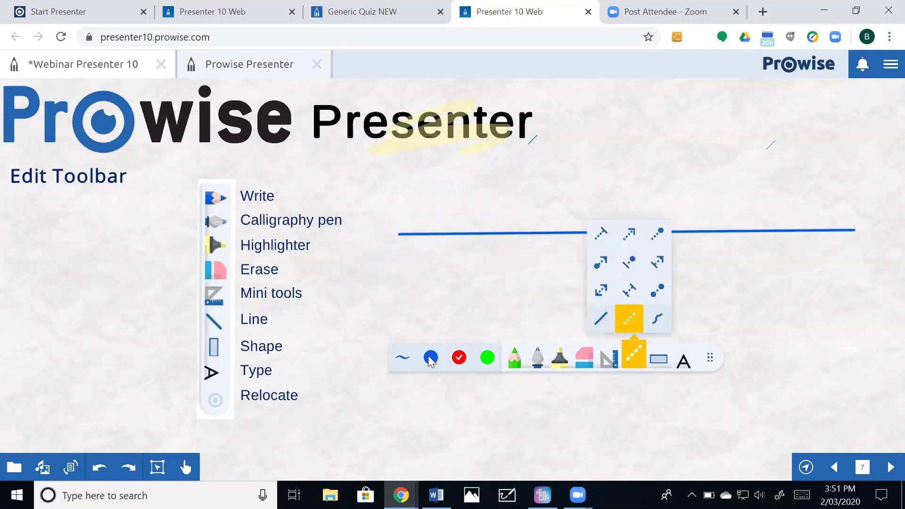
left_click_drag(382, 290, 822, 285)
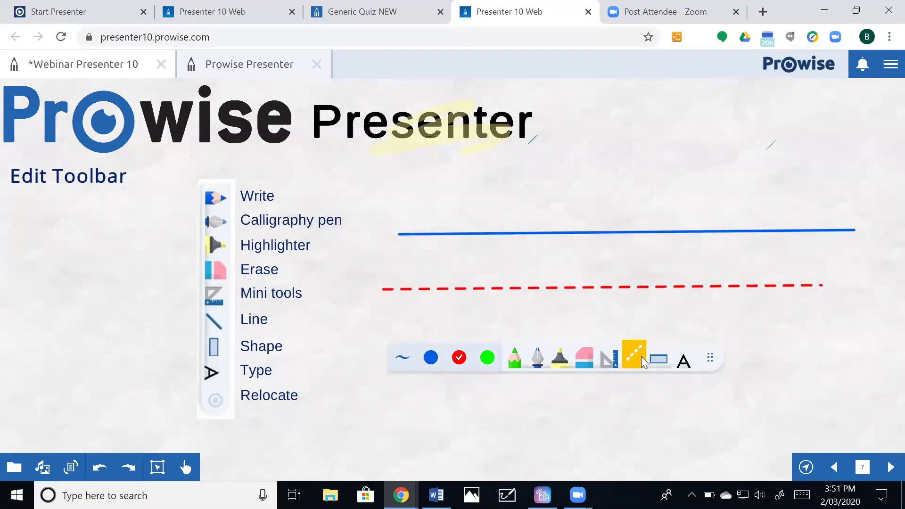
Step: Draw a large triangle with a red outline and light yellow fill over the two lines
left_click(655, 361)
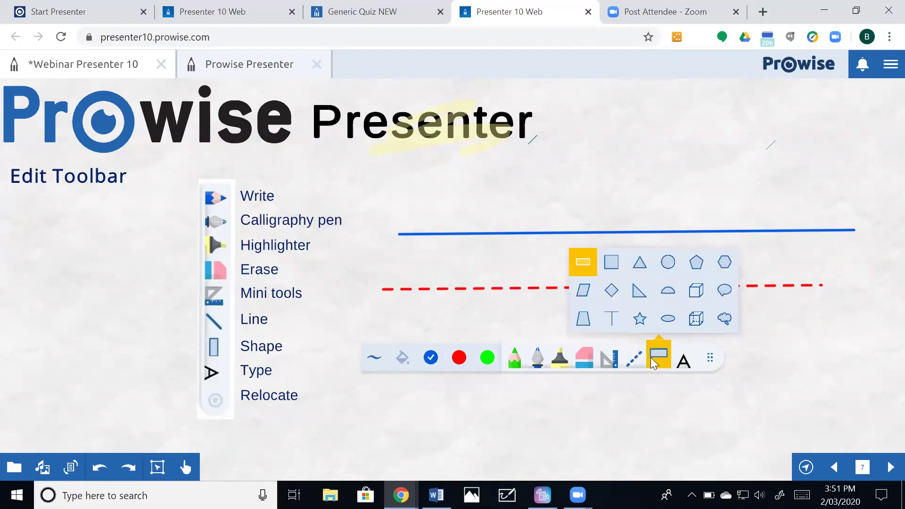
left_click(643, 268)
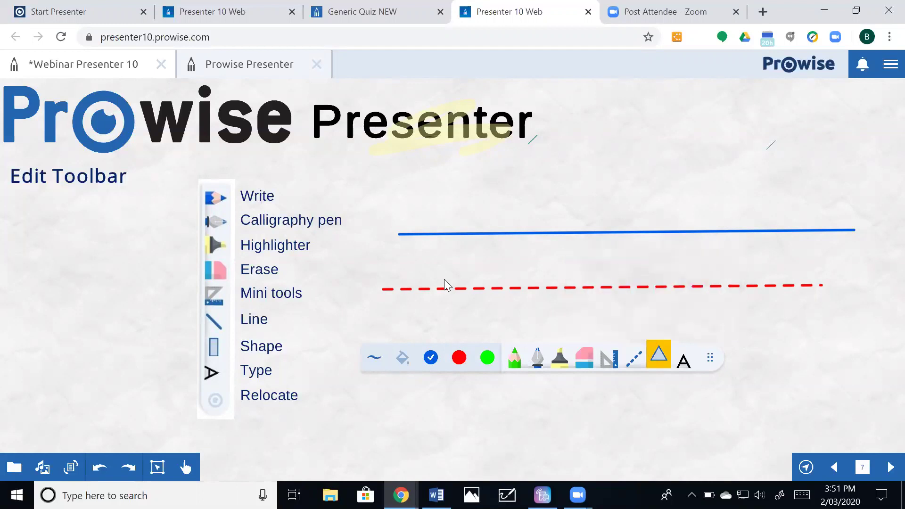
left_click(460, 360)
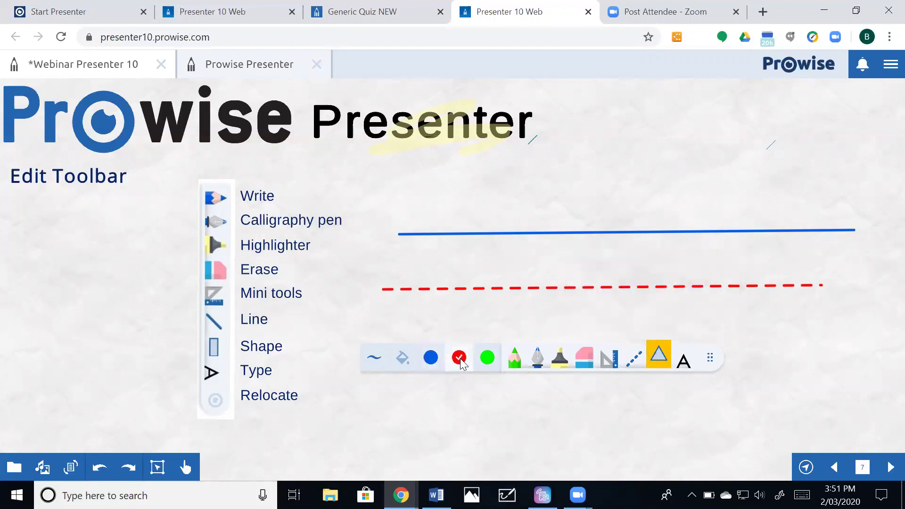
left_click(402, 358)
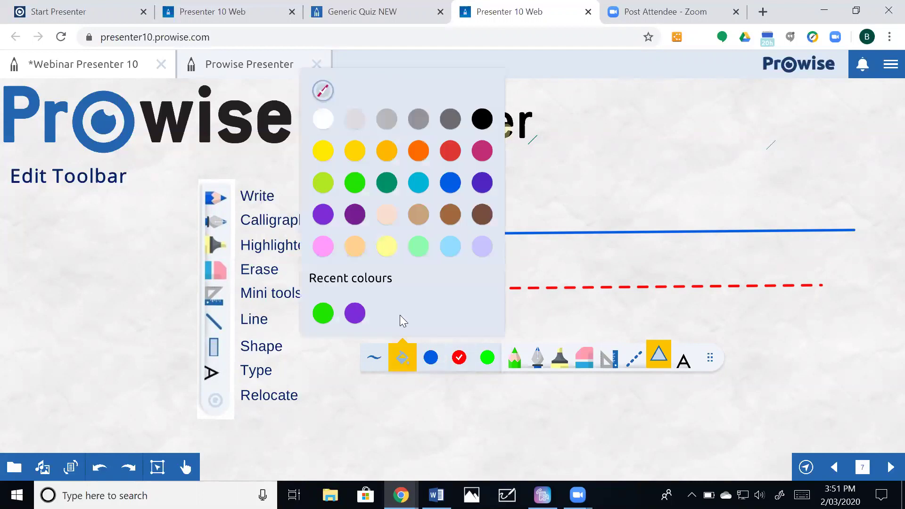
left_click(387, 246)
left_click_drag(564, 153, 776, 308)
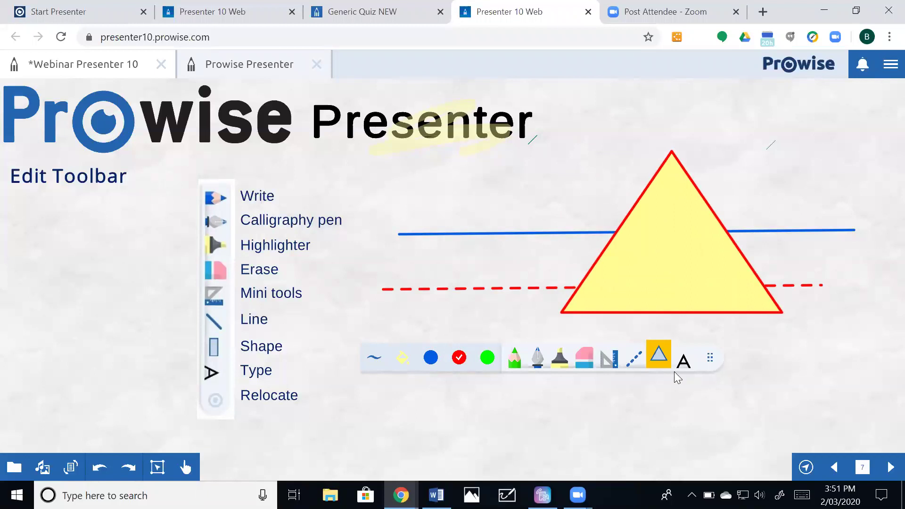
Step: Add the text "iygi vwsivsj cx" above the triangle
left_click(686, 362)
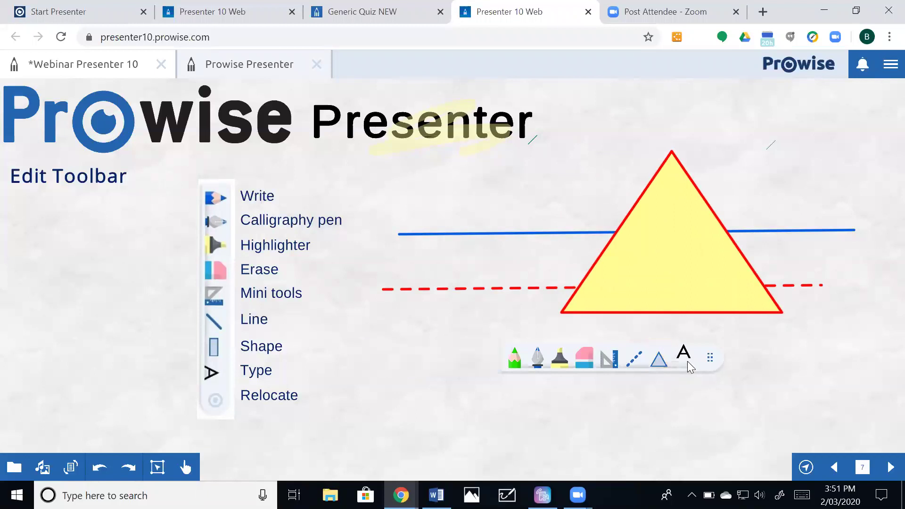
left_click(594, 134)
type("iygi vwsivsj cx")
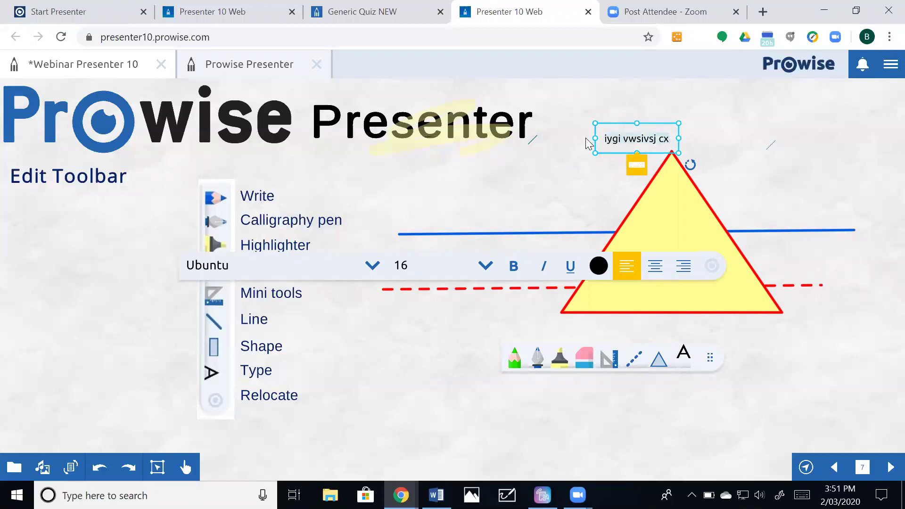
Step: Format the new text in Patrick Hand at size 26, deselect it and switch to the hand tool
left_click_drag(730, 262, 689, 261)
left_click(404, 255)
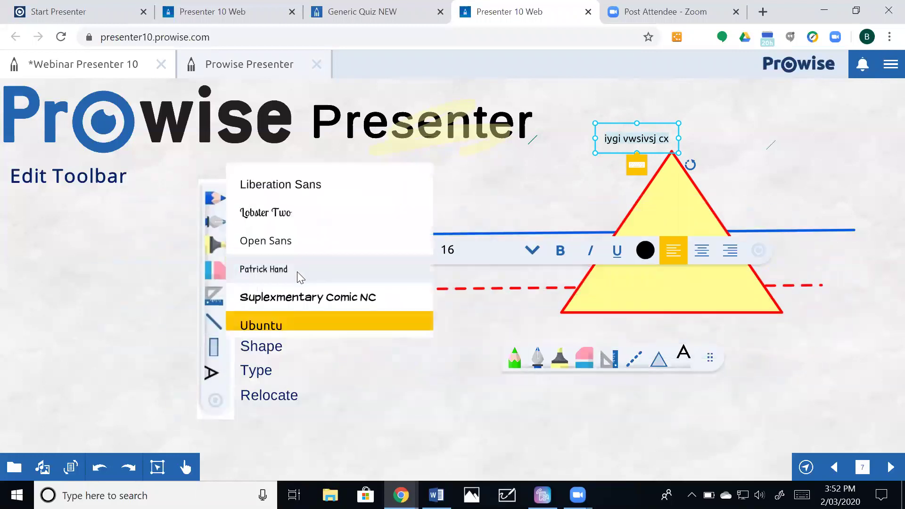
left_click(297, 268)
left_click(532, 254)
scroll(445, 295, "down", 3)
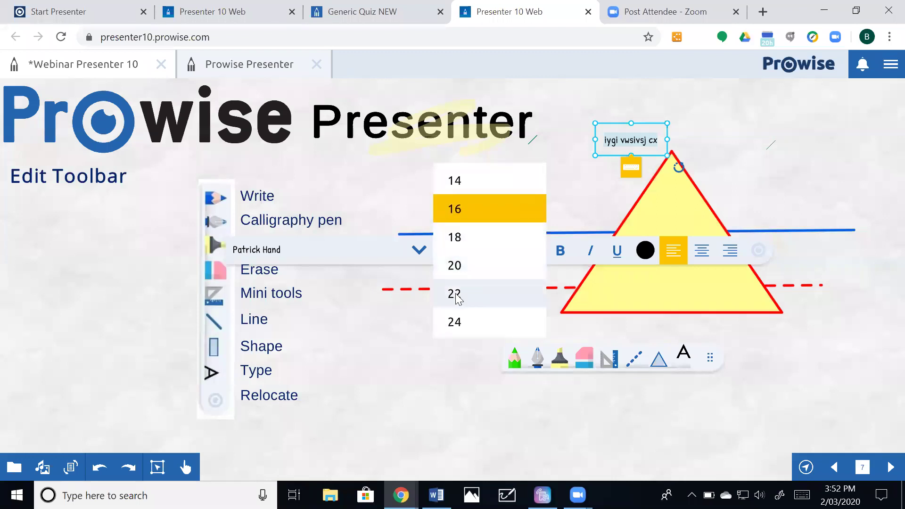
left_click(460, 298)
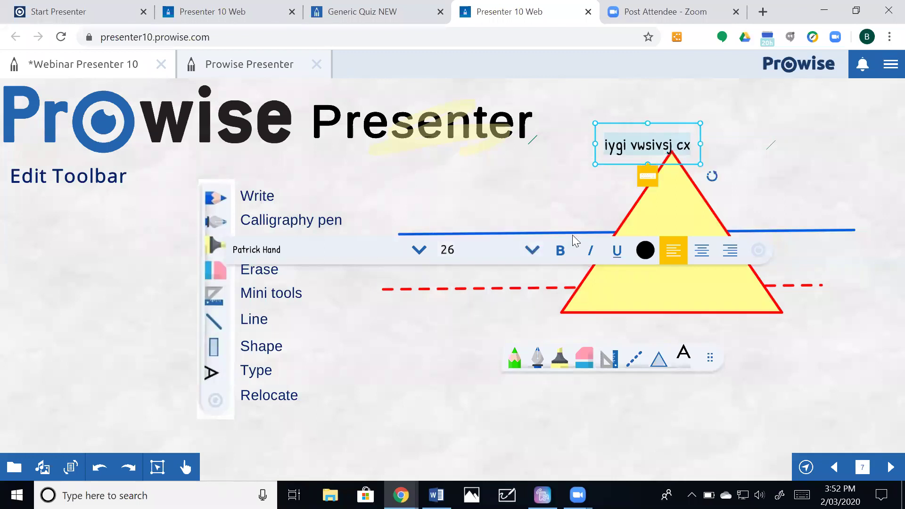
left_click(744, 162)
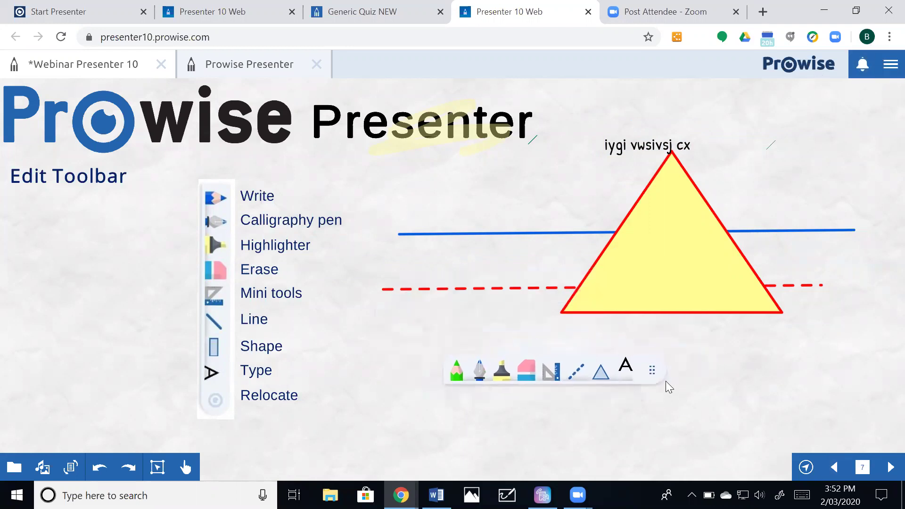
left_click(189, 467)
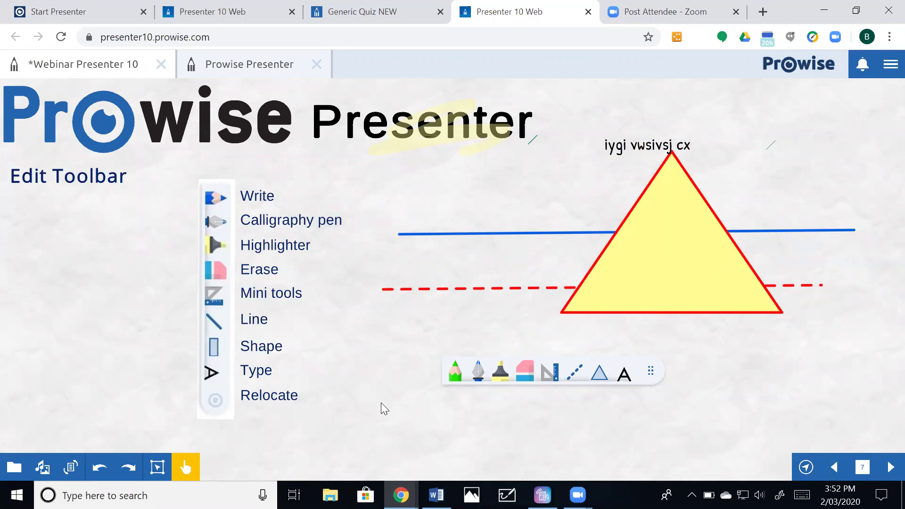
Step: Move the yellow triangle left across the two lines, and select and deselect it with the select tool
left_click_drag(653, 249, 547, 248)
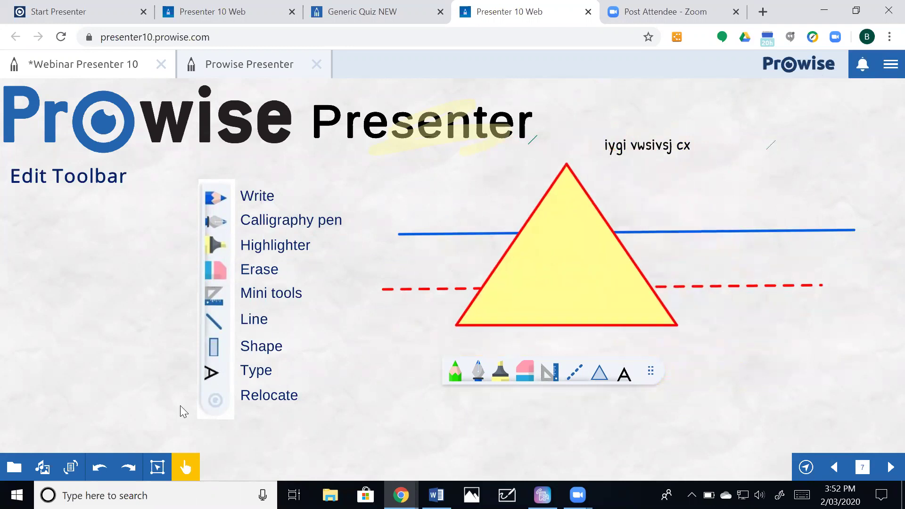
left_click(167, 466)
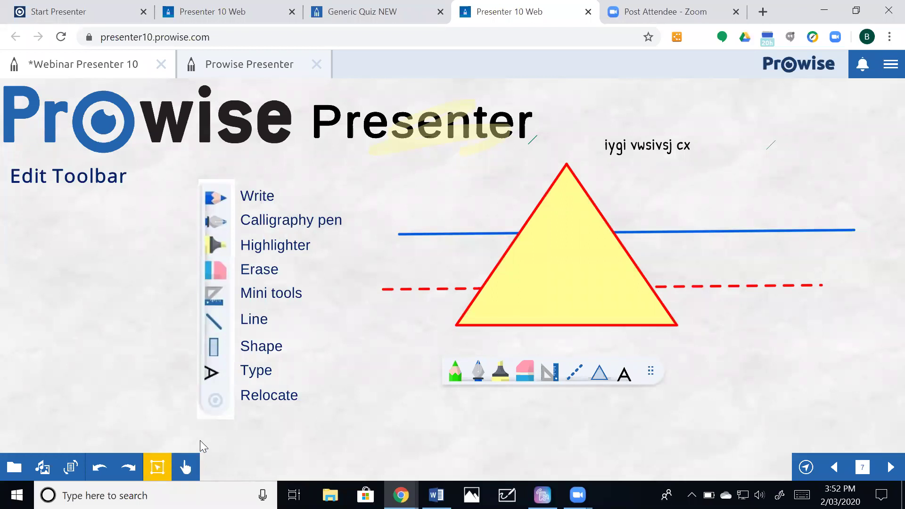
left_click(574, 266)
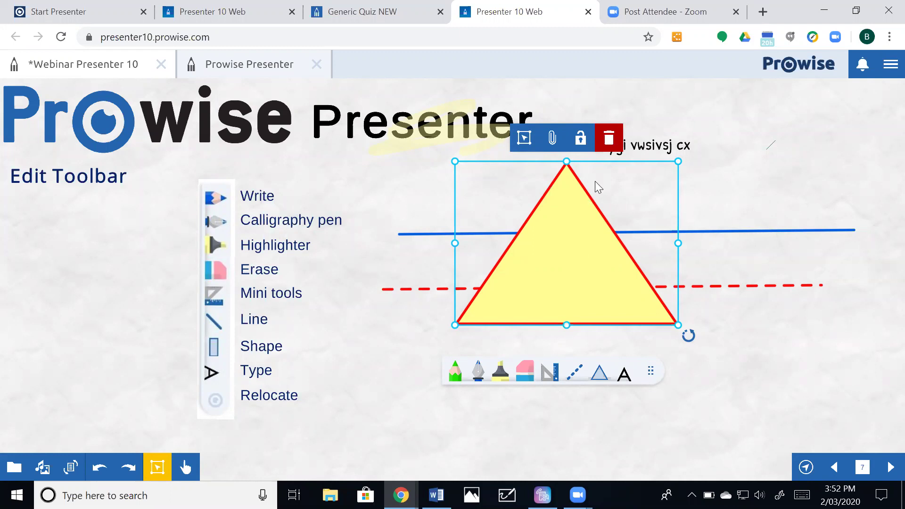
left_click(720, 199)
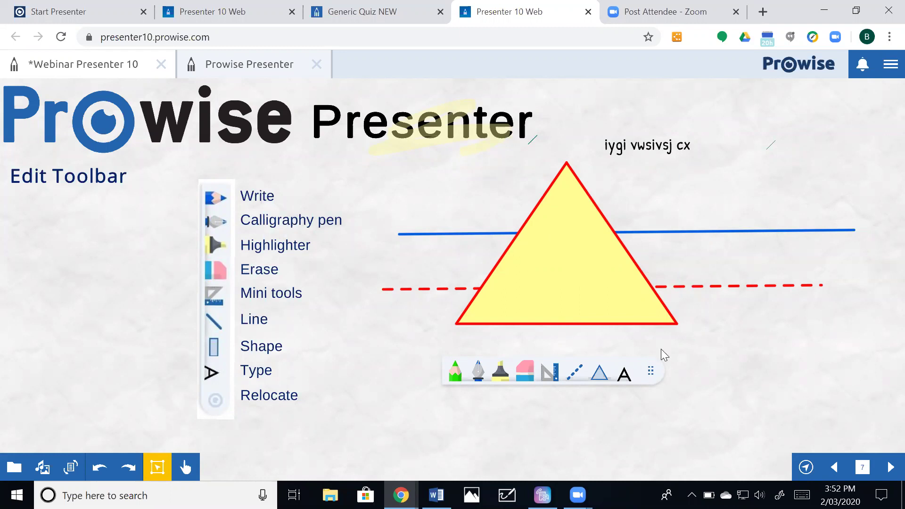
Step: Go to slide 8, activate the hand tool and move the floating edit toolbar above and to the right of the dog picture
left_click(888, 467)
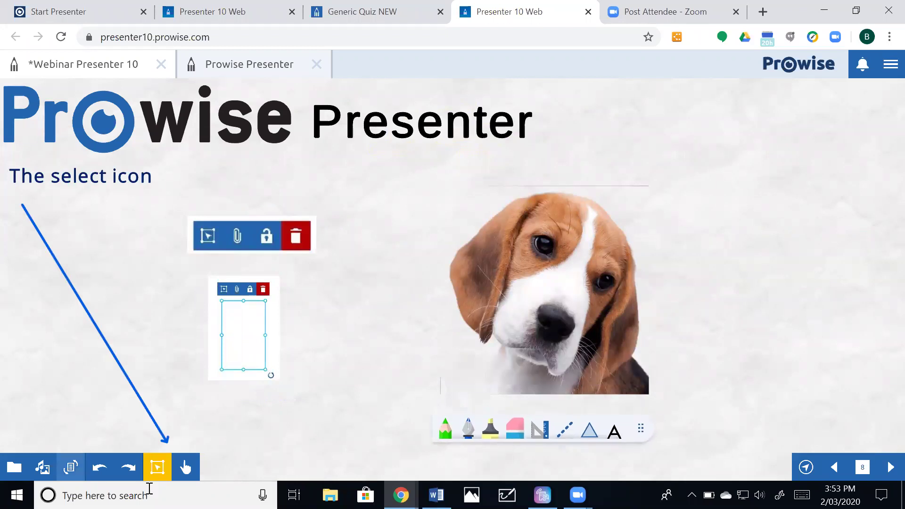
left_click(186, 468)
left_click(188, 470)
left_click(189, 470)
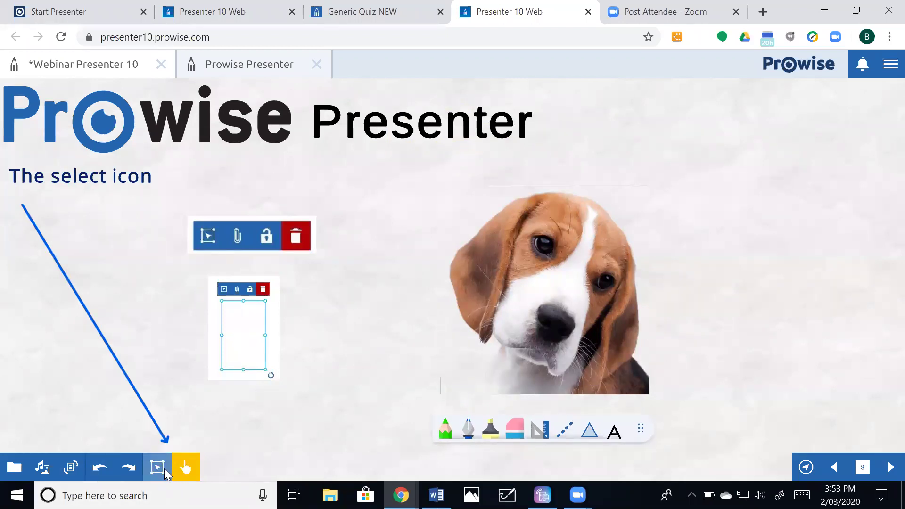
left_click_drag(786, 296, 848, 143)
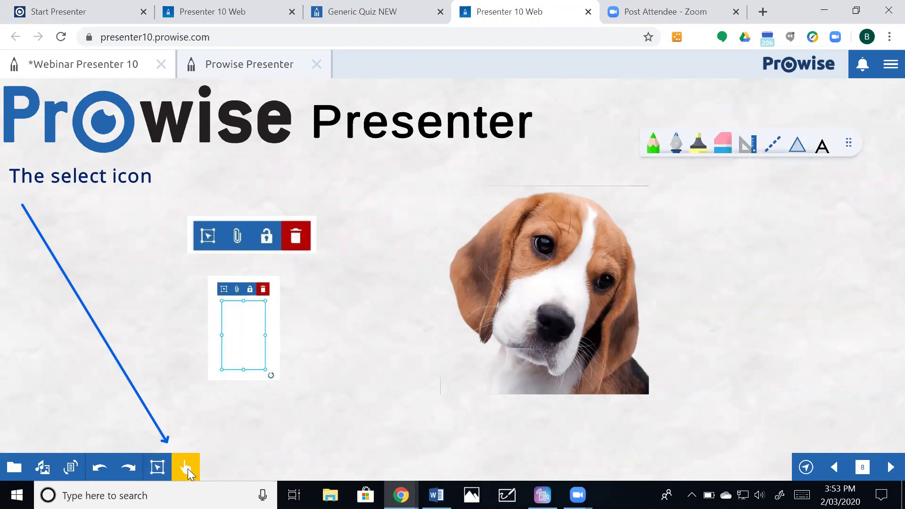
Step: Move the dog picture up and left with the hand tool, shift it slightly further left with the select tool and deselect it
left_click_drag(500, 371, 513, 257)
left_click(163, 474)
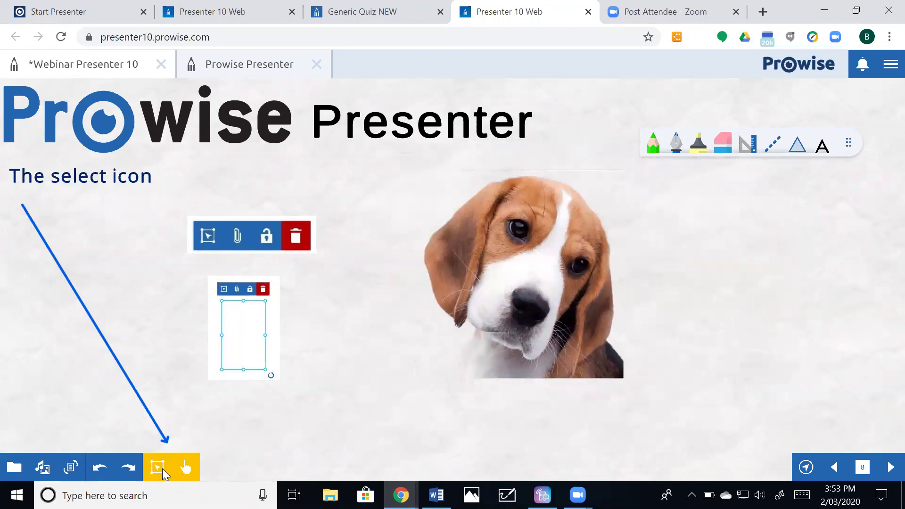
mouse_move(489, 255)
left_mouse_down()
mouse_move(492, 268)
mouse_move(473, 256)
left_mouse_up()
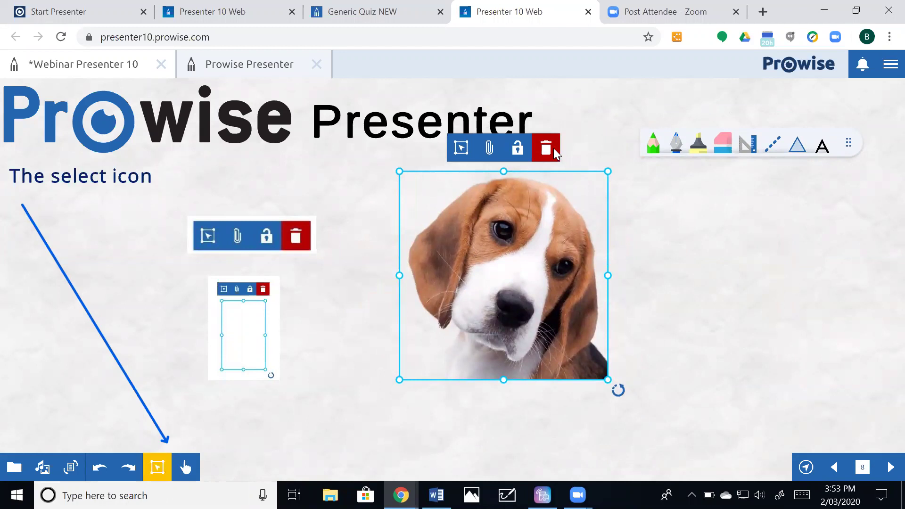
left_click(672, 281)
Step: Lock the dog picture in place and switch to the hand tool
left_click(547, 265)
left_click(518, 149)
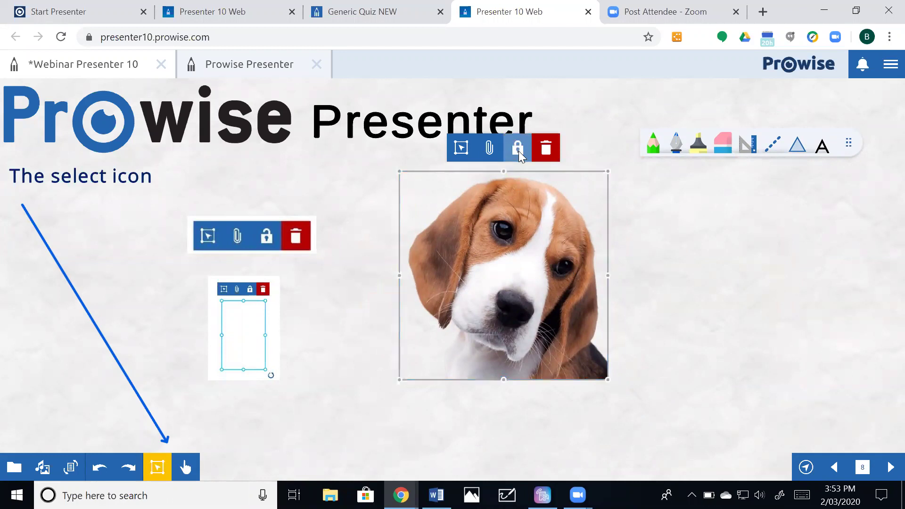
left_click(186, 467)
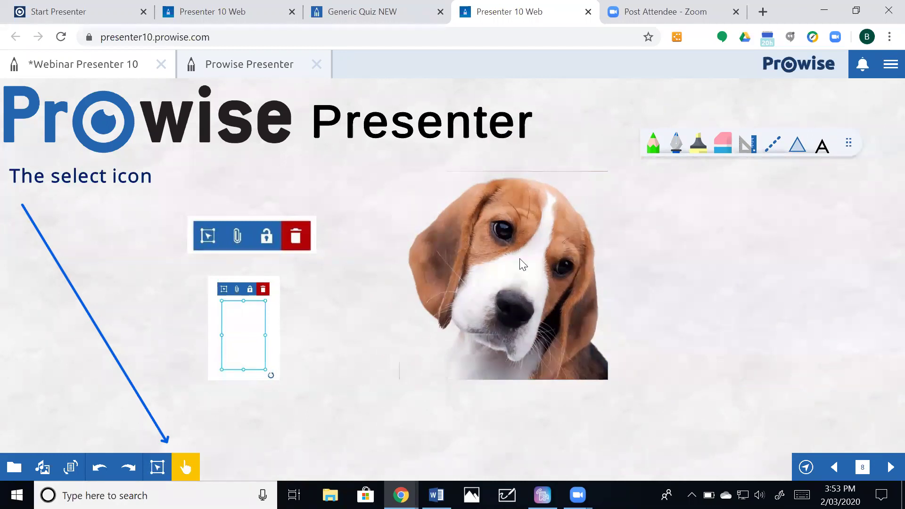
Step: Select the locked dog picture with the select tool, unlock it, and toggle its lock on and off once more
left_click(159, 470)
left_click(481, 288)
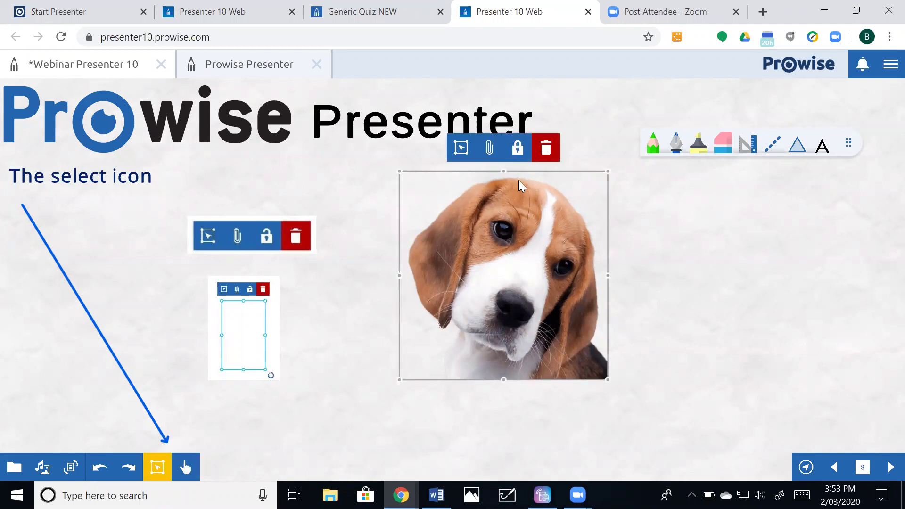
left_click(519, 154)
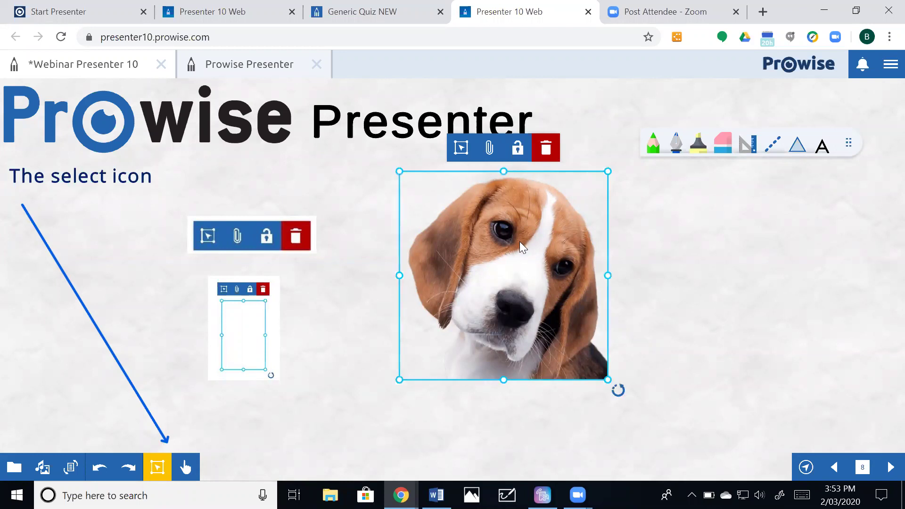
left_click(518, 151)
left_click(517, 151)
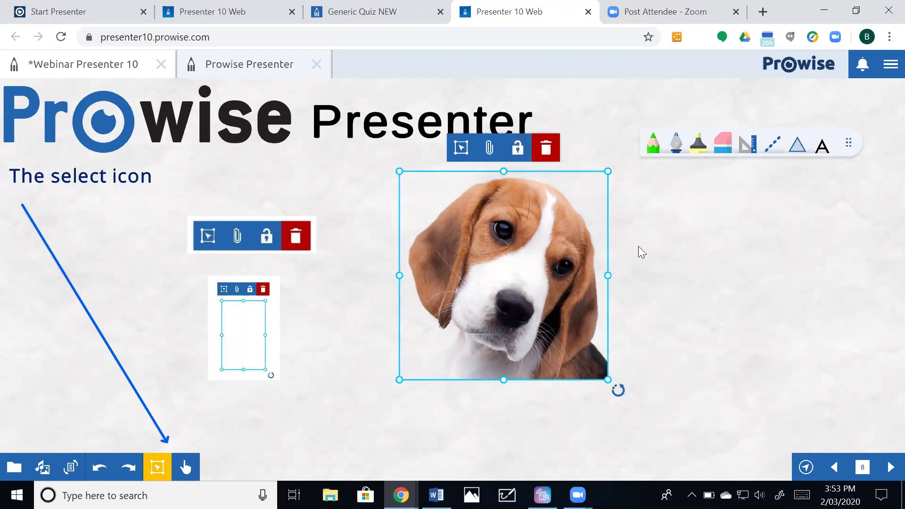
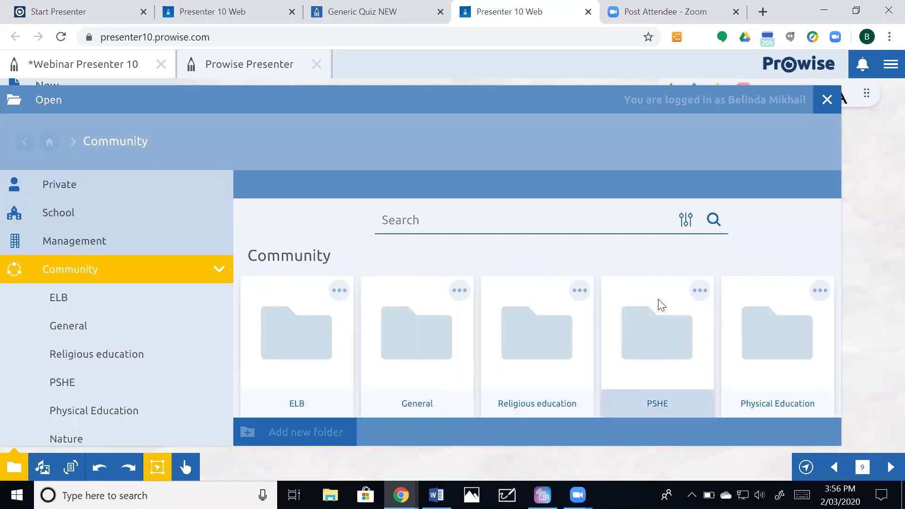
Step: Browse the Community subject folders and open the History folder
scroll(645, 304, "down", 1)
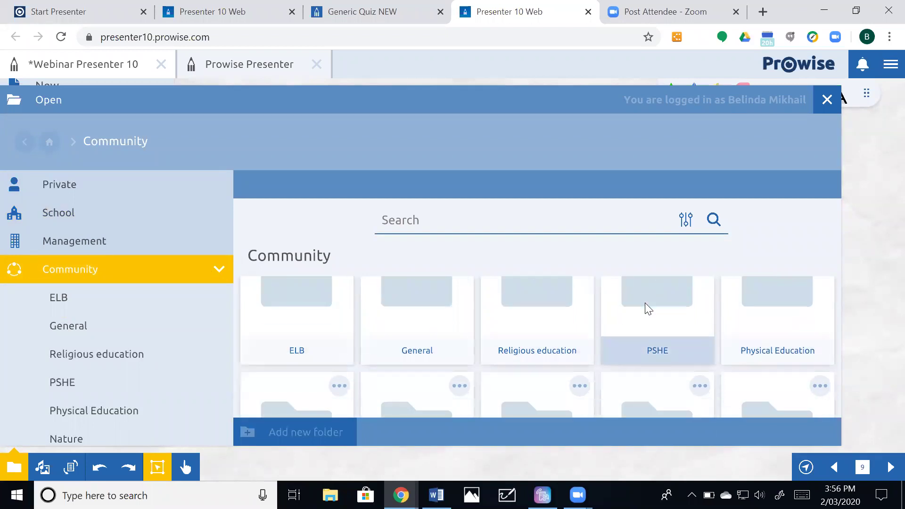
scroll(645, 303, "up", 1)
scroll(645, 304, "down", 1)
scroll(646, 303, "down", 1)
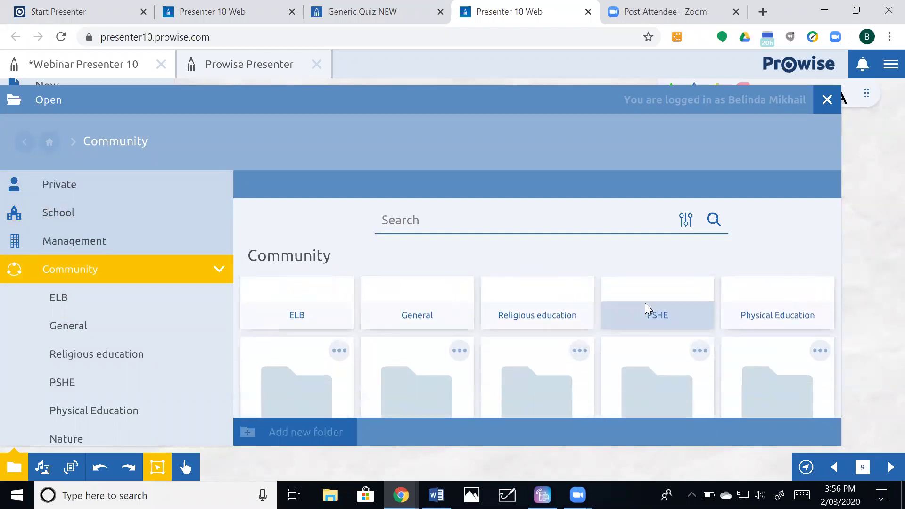
scroll(644, 303, "down", 2)
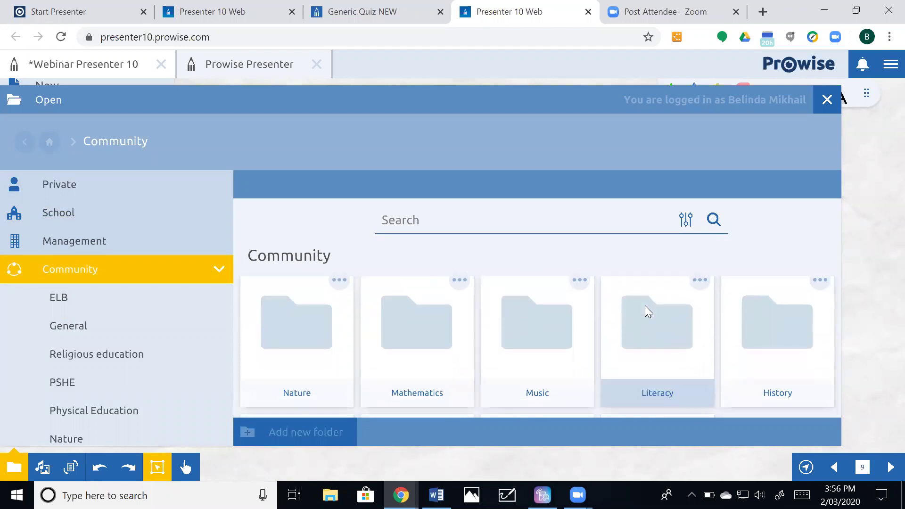
scroll(645, 306, "down", 1)
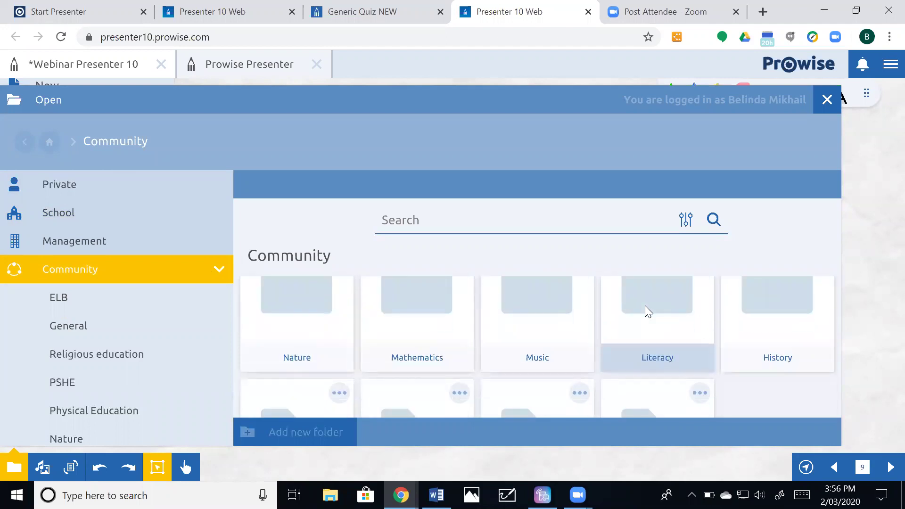
scroll(645, 306, "down", 2)
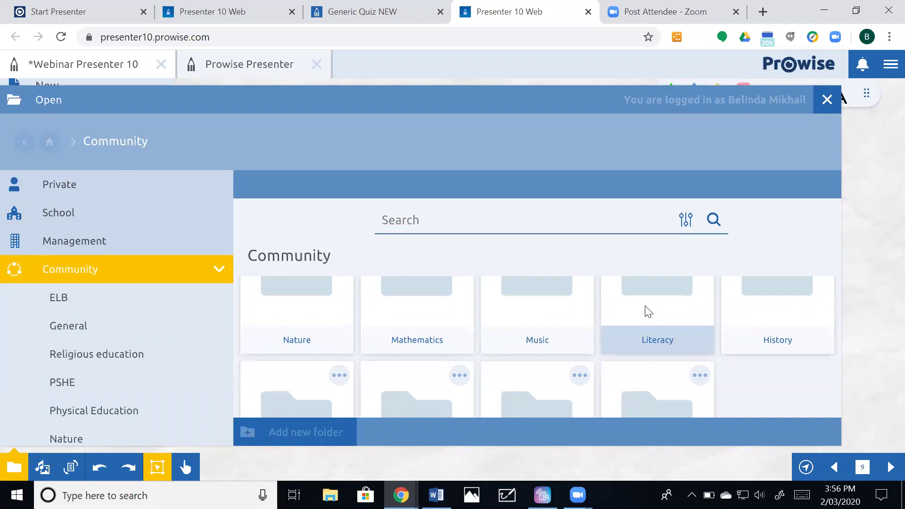
scroll(645, 306, "up", 1)
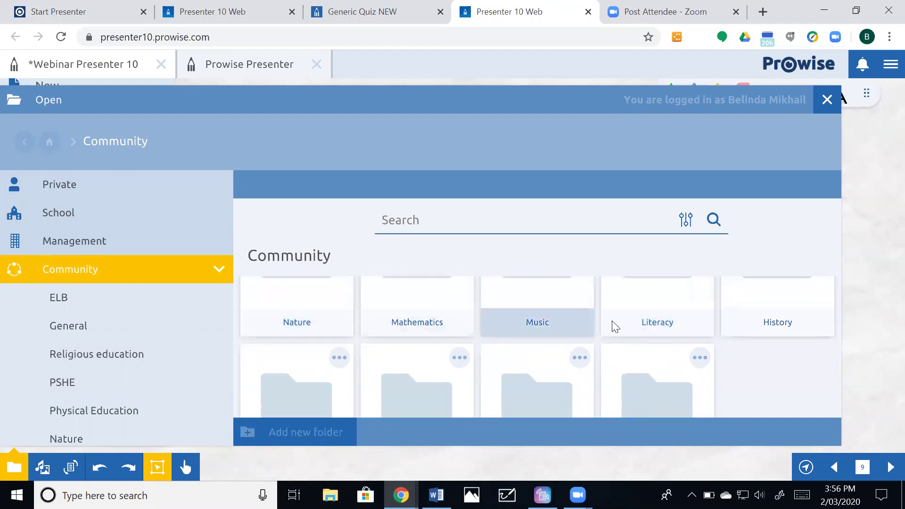
left_click(761, 323)
Step: Try to open the History of London presentation from the History folder and dismiss the notification
scroll(613, 291, "down", 5)
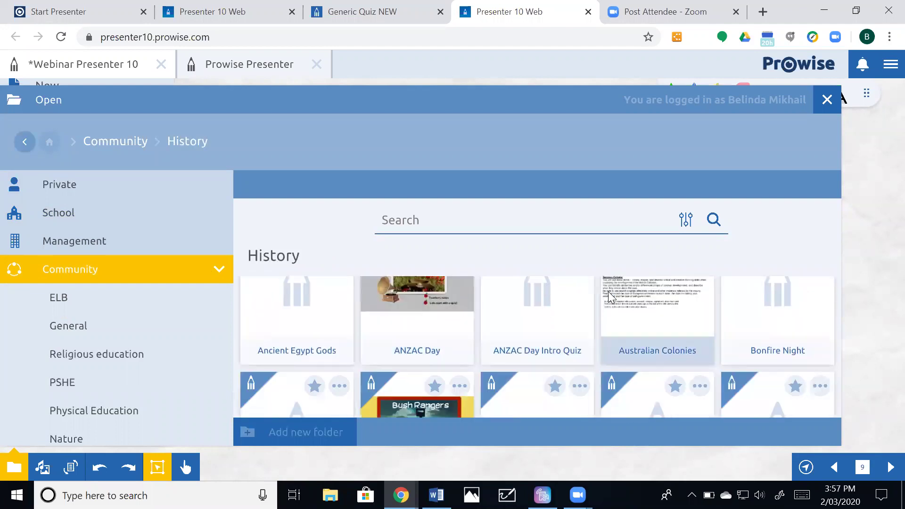
scroll(604, 295, "down", 5)
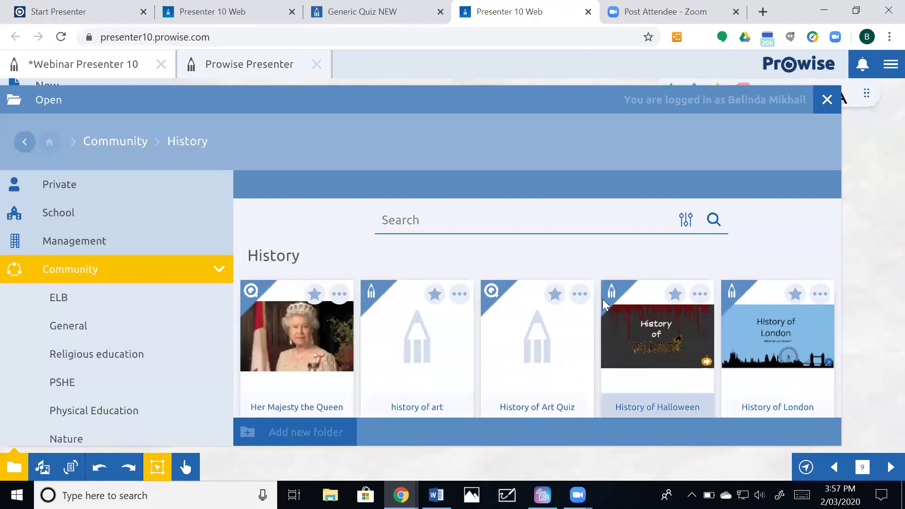
left_click(775, 396)
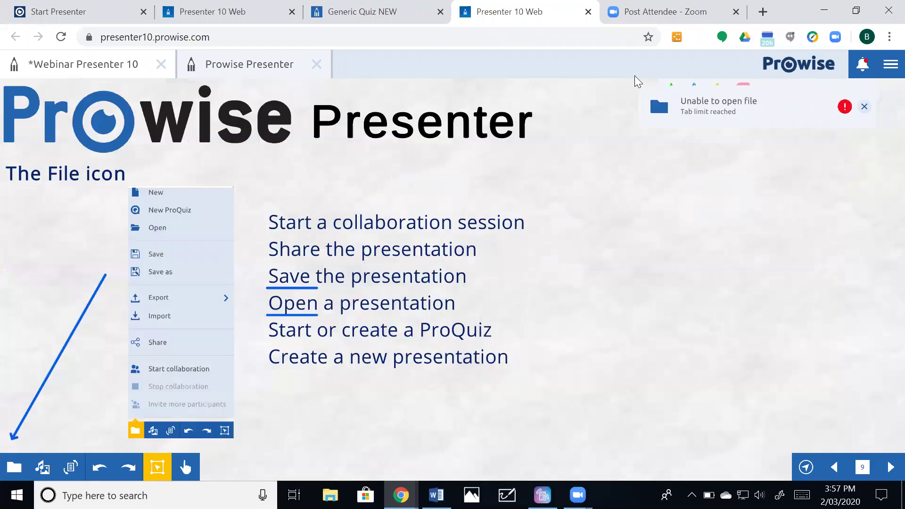
left_click(865, 107)
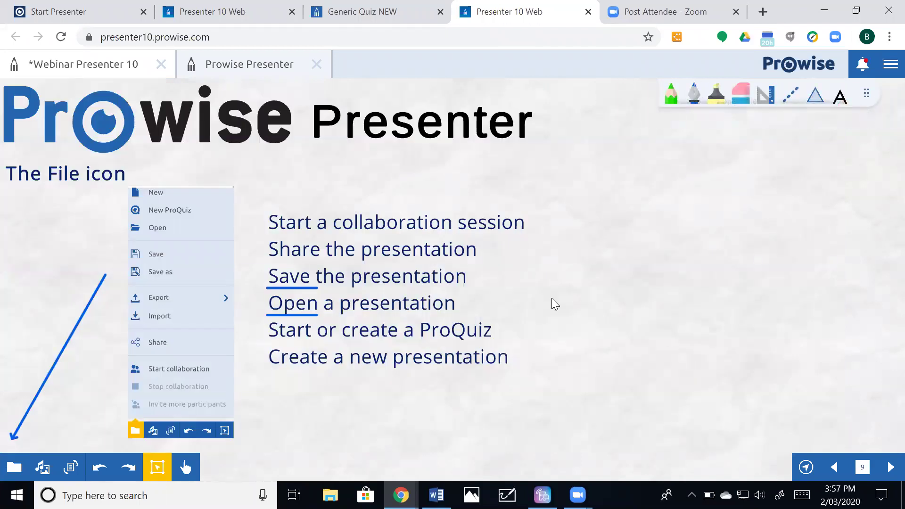
Step: Try to open the HASS Halloween presentation from the Community History folder and dismiss the notification
left_click(47, 471)
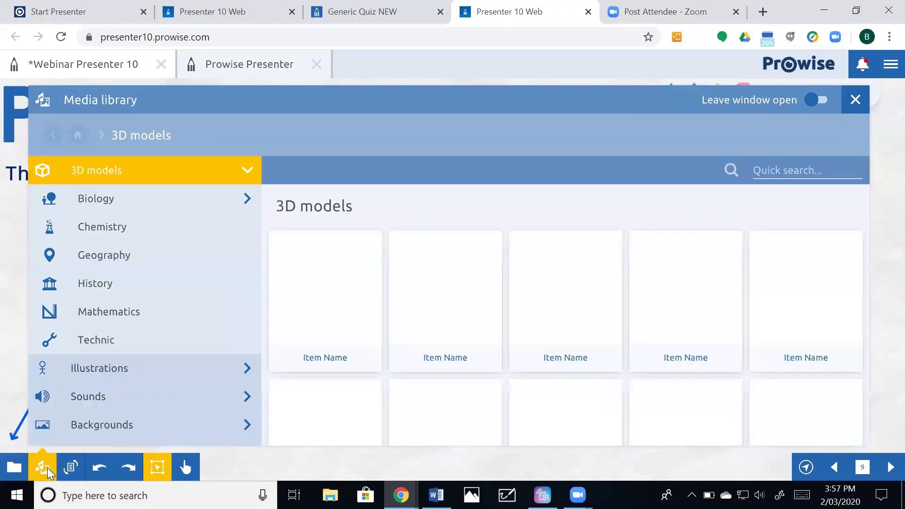
left_click(13, 469)
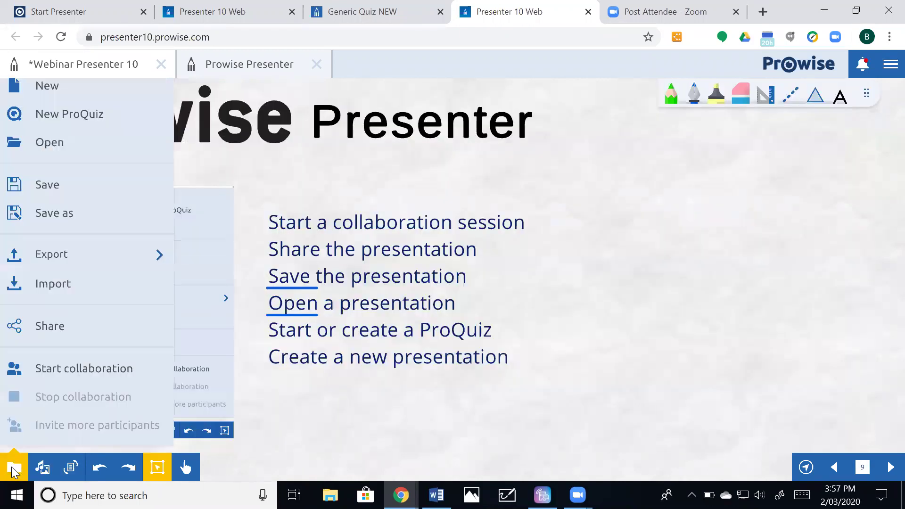
left_click(46, 142)
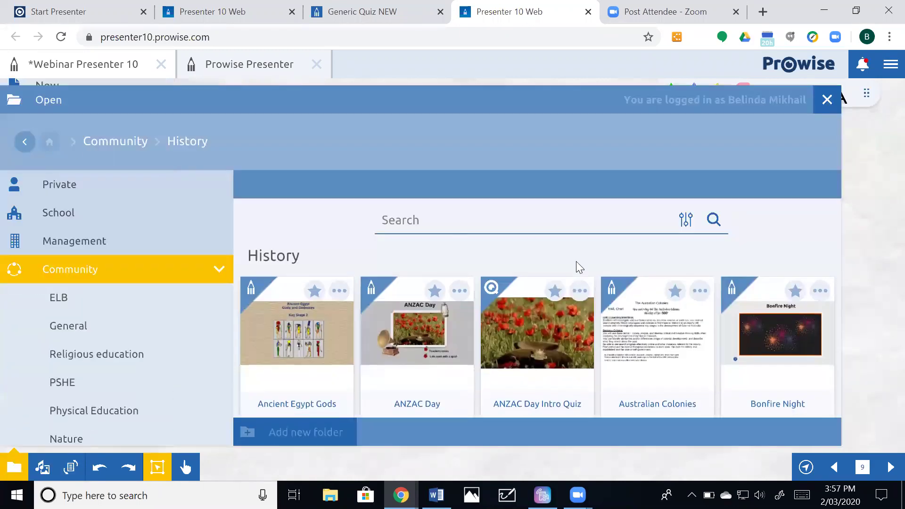
scroll(706, 353, "down", 3)
scroll(707, 354, "down", 5)
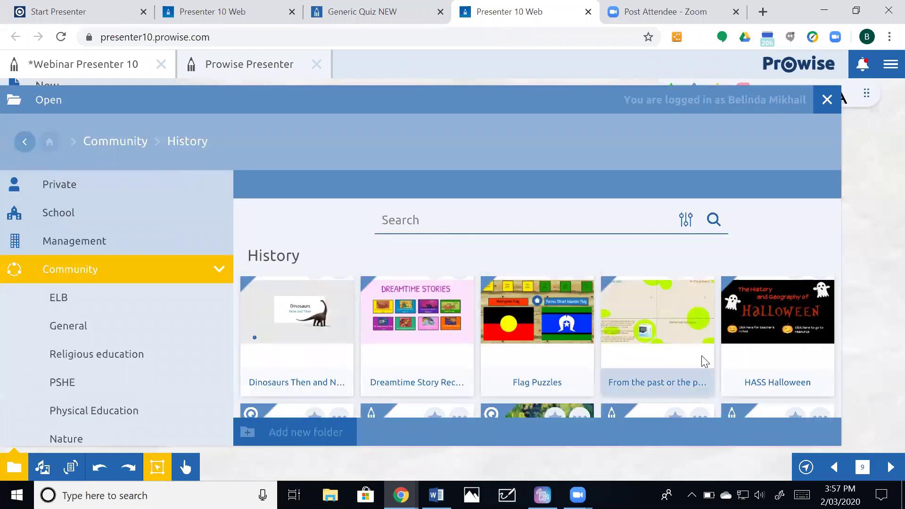
left_click(772, 365)
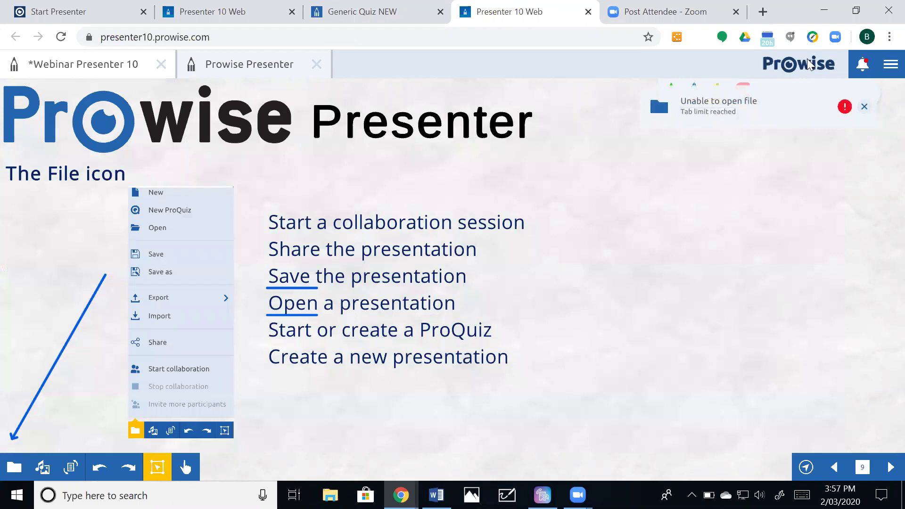
left_click(865, 107)
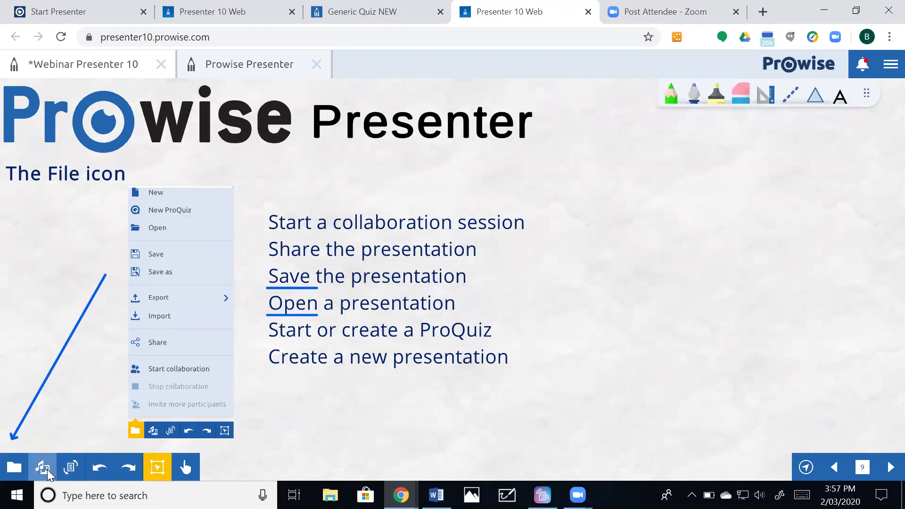
Step: Reopen the presentation browser, return to the Community folders and open the Literacy folder
left_click(19, 472)
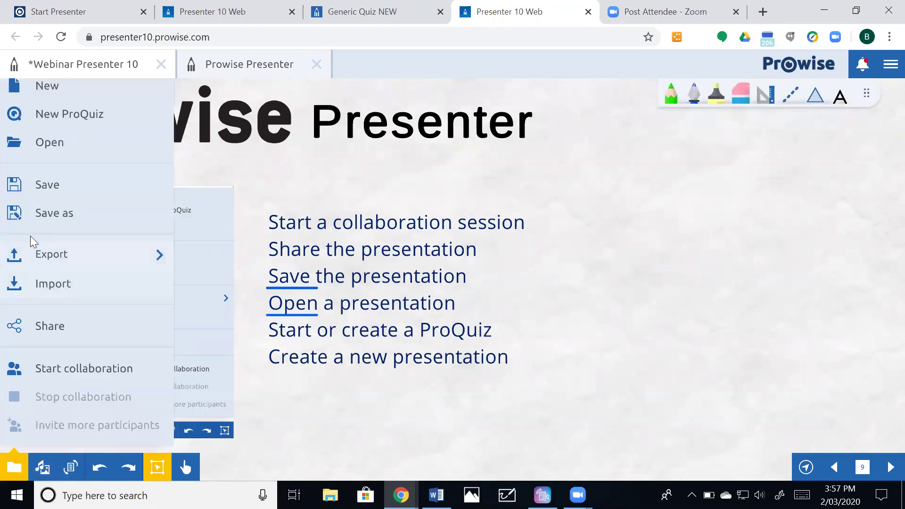
left_click(75, 147)
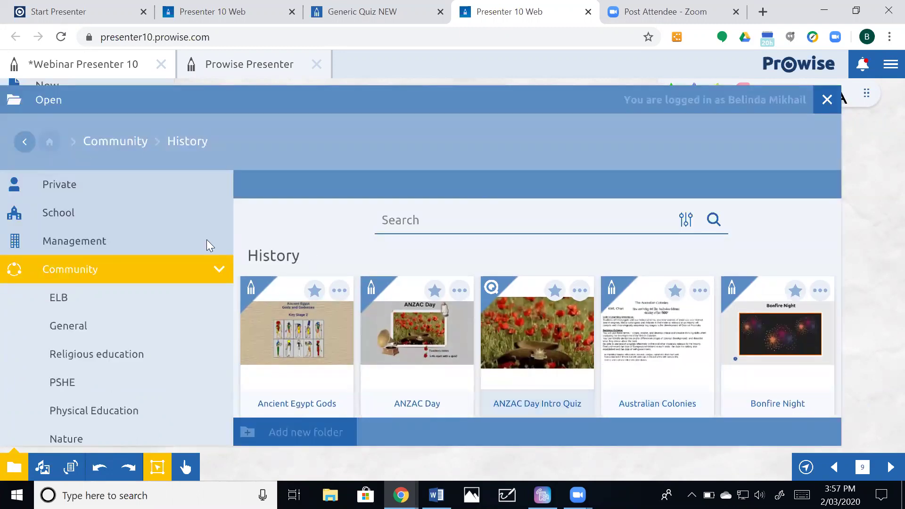
left_click(122, 270)
scroll(585, 355, "down", 3)
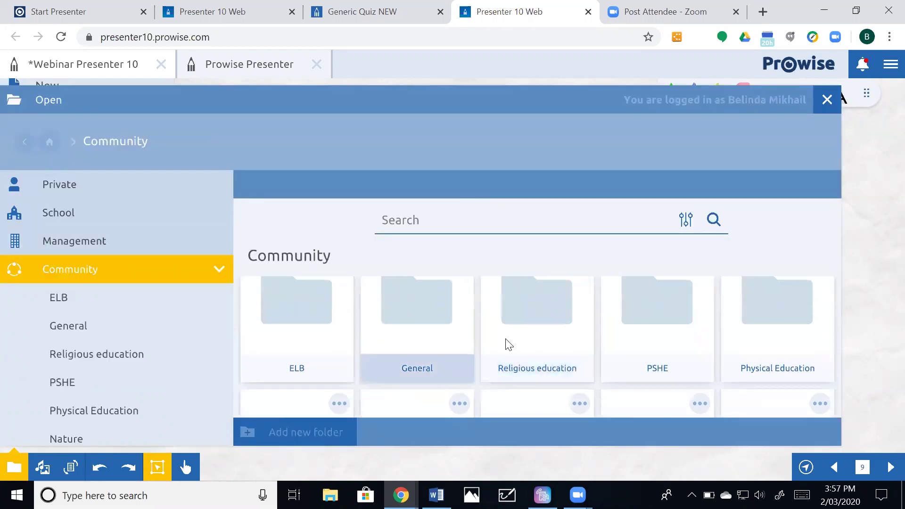
left_click(643, 357)
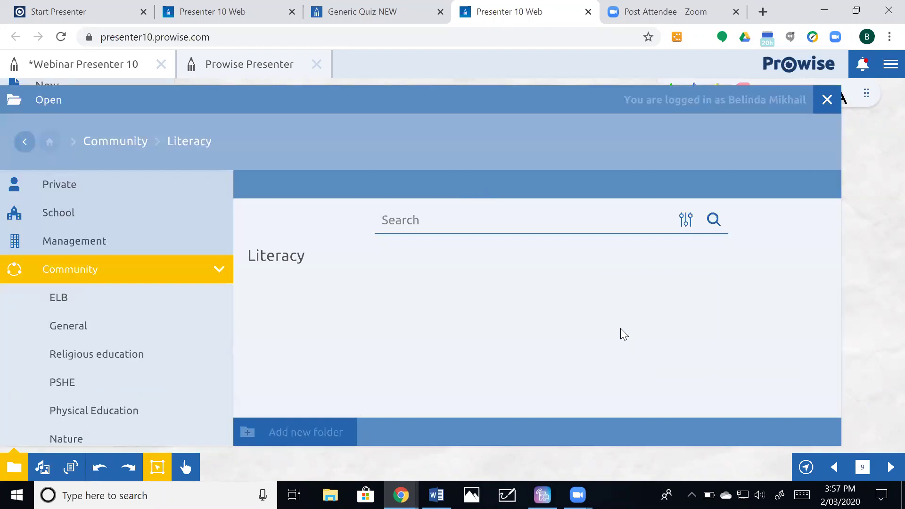
Step: Try to open the Sight word activities presentation from the expanded Community Literacy listing
scroll(622, 332, "down", 3)
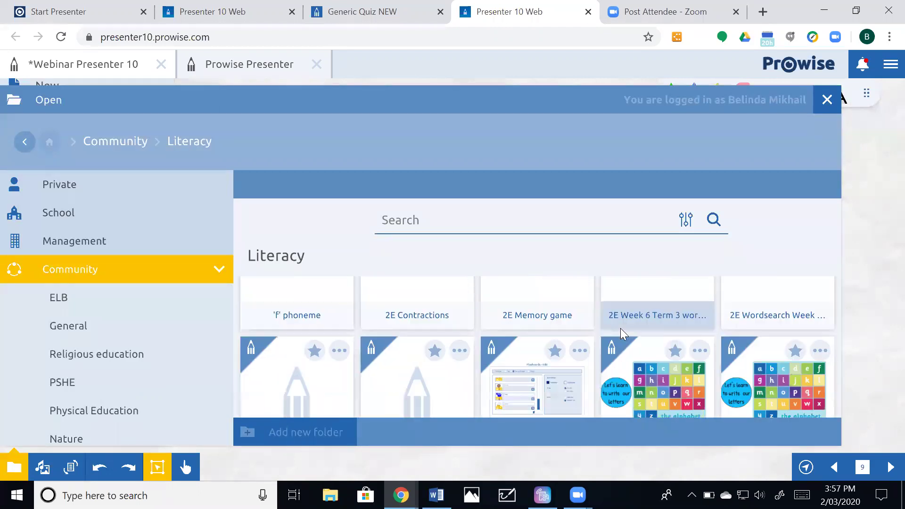
scroll(621, 334, "down", 5)
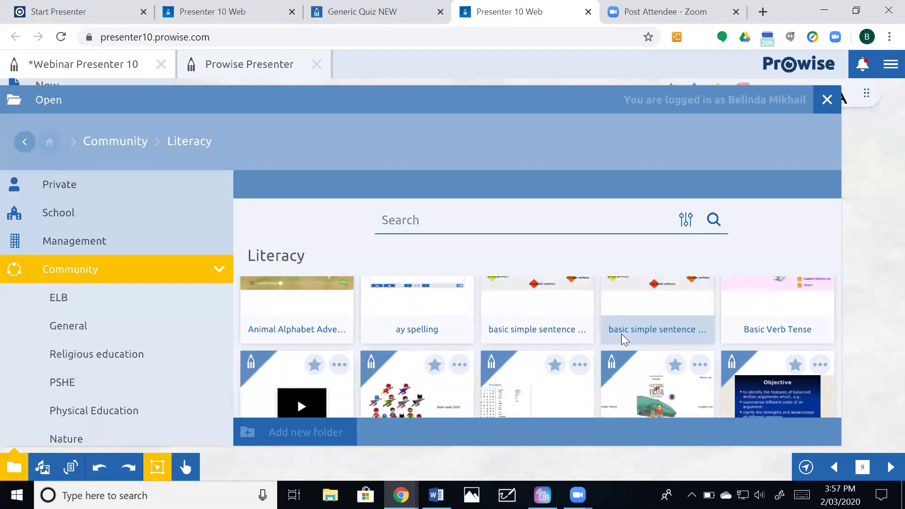
scroll(621, 335, "down", 3)
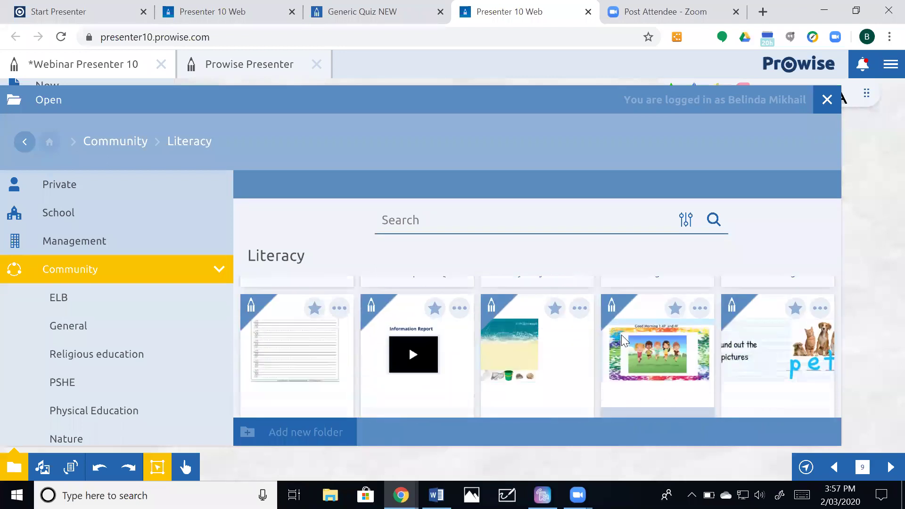
left_click(544, 398)
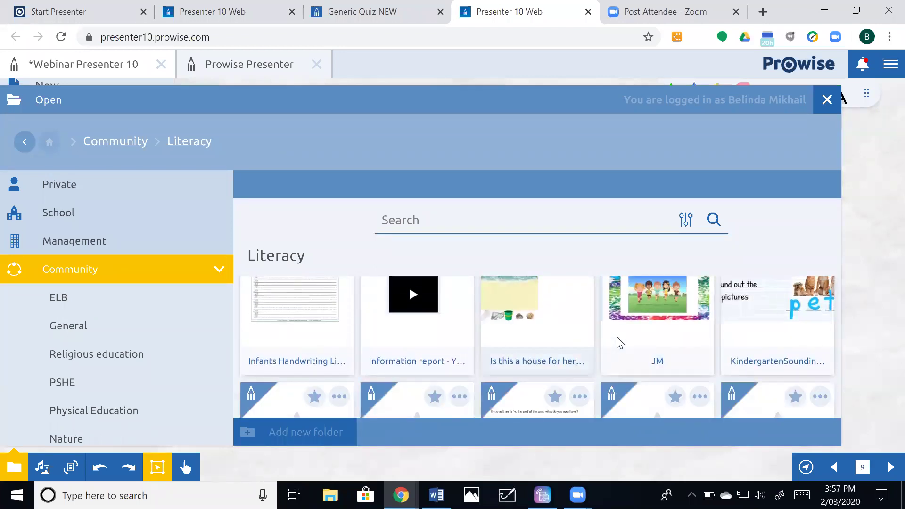
scroll(621, 342, "down", 3)
scroll(621, 337, "down", 8)
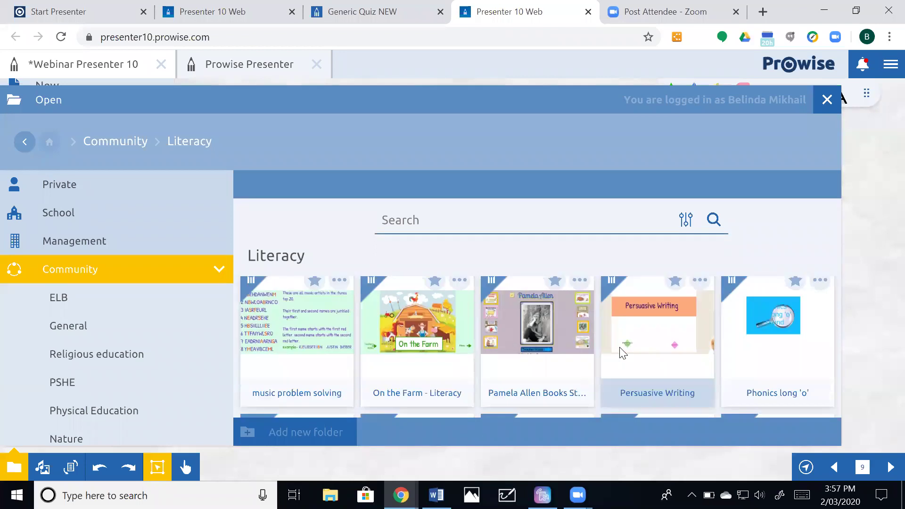
scroll(619, 359, "down", 5)
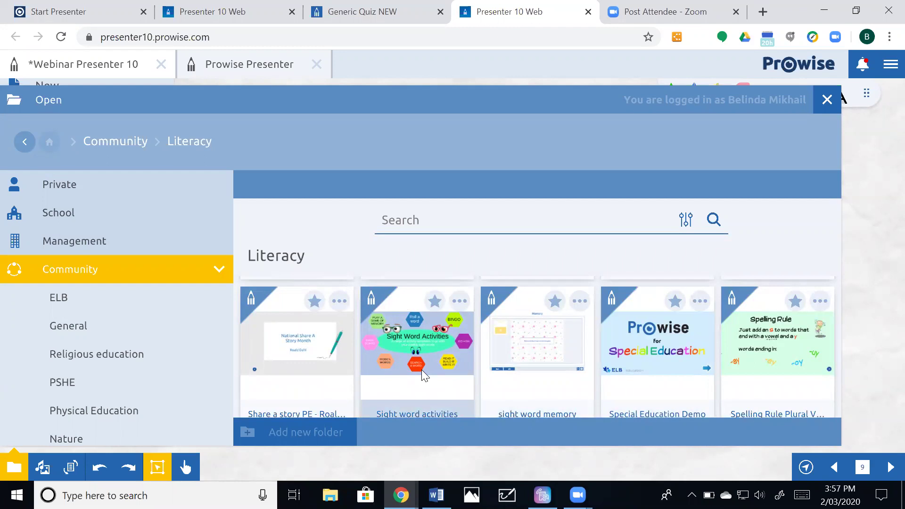
scroll(420, 376, "down", 1)
left_click(417, 393)
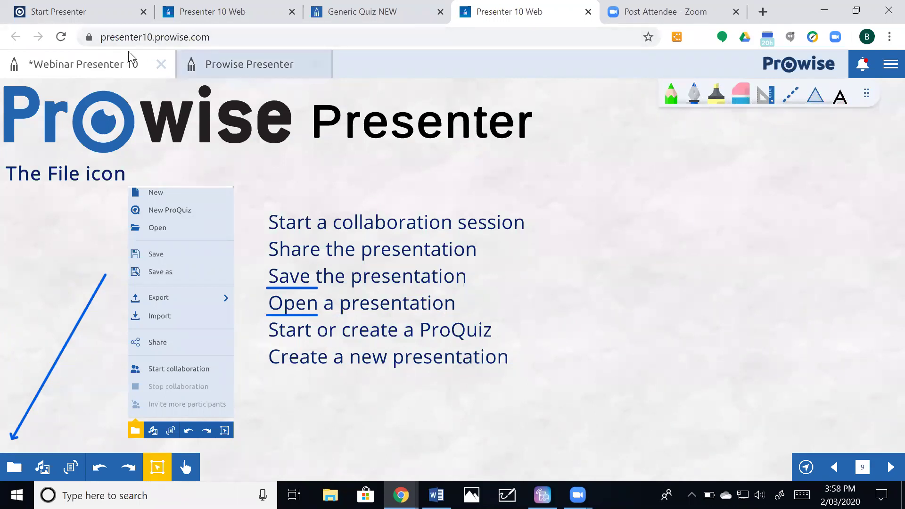
Step: Close the extra Prowise Presenter presentation and open Sight word activities from the full Community Literacy listing
left_click(315, 63)
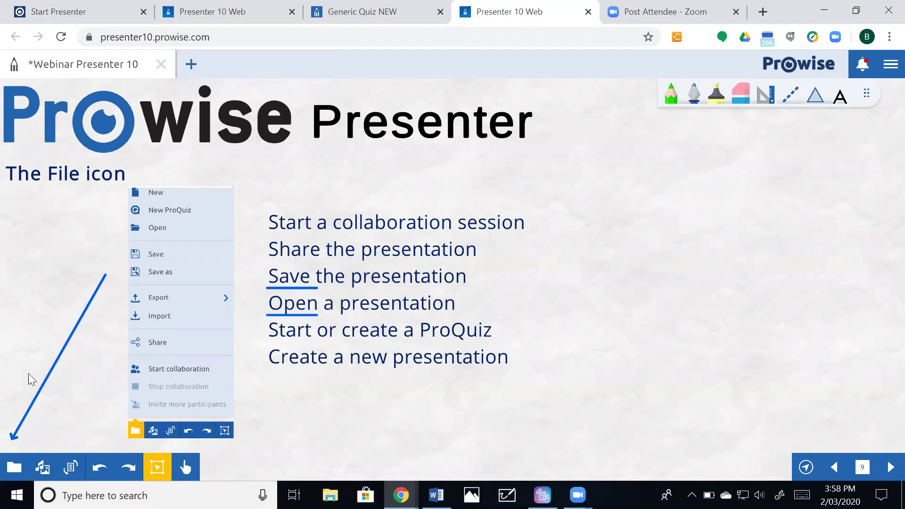
left_click(15, 470)
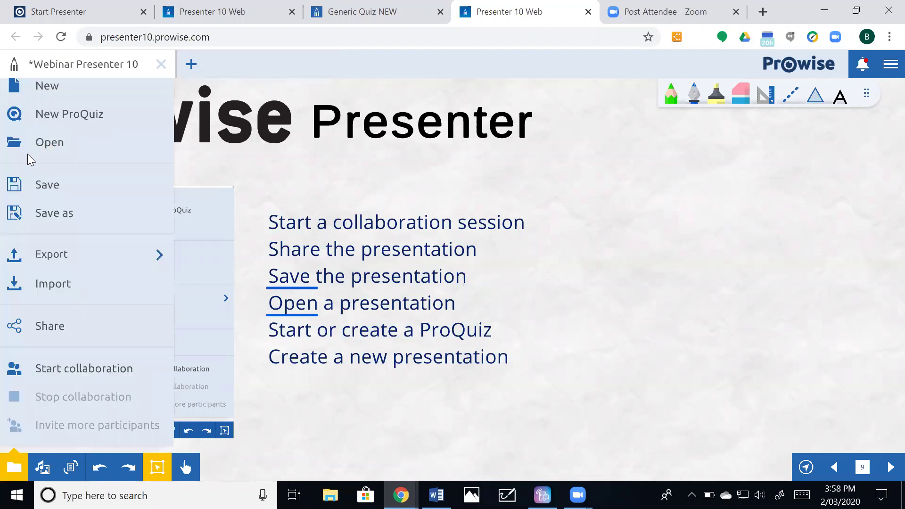
left_click(60, 145)
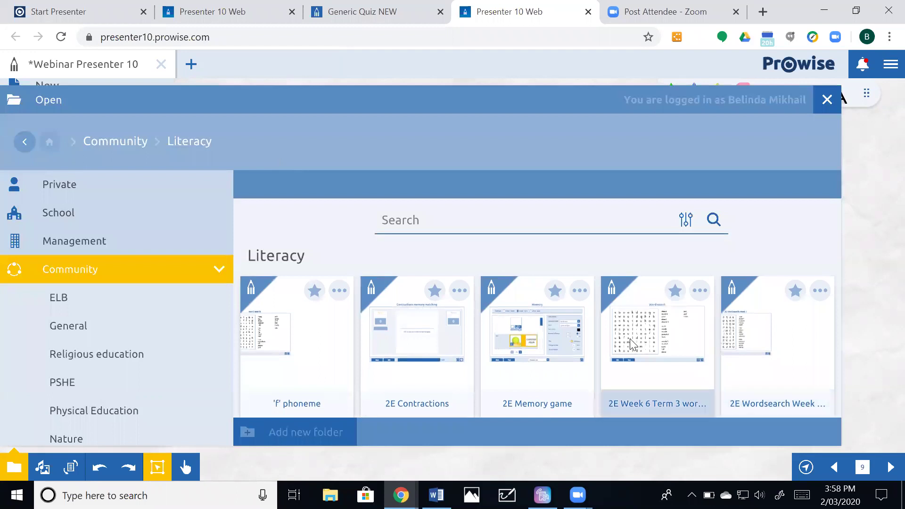
scroll(630, 339, "down", 8)
scroll(632, 345, "down", 10)
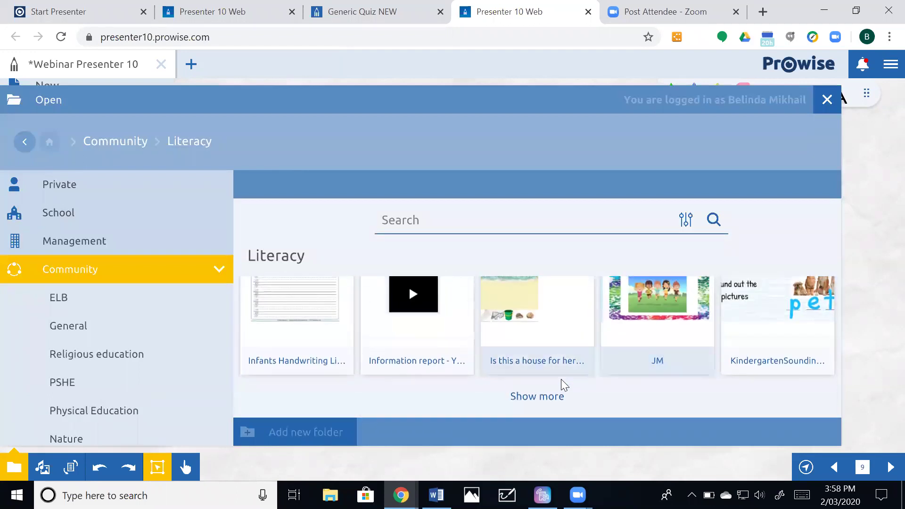
left_click(545, 396)
scroll(586, 329, "down", 3)
scroll(588, 328, "down", 10)
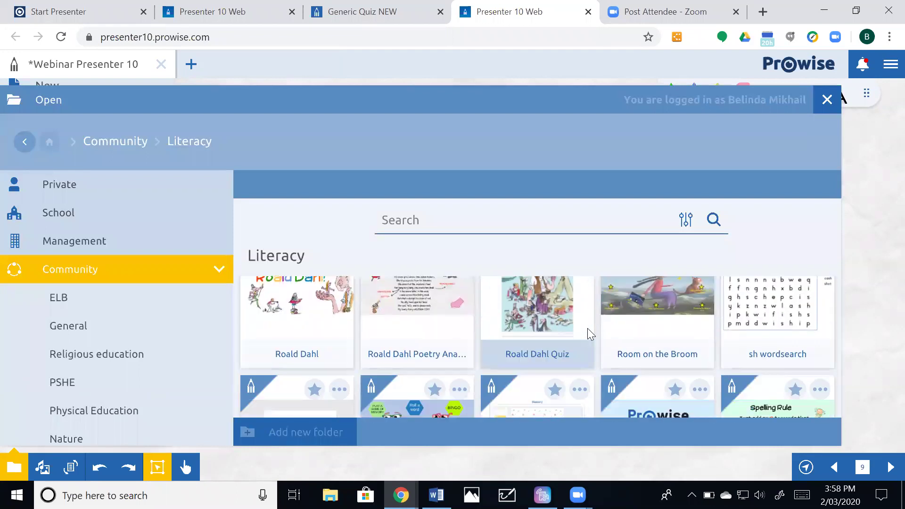
scroll(588, 329, "down", 2)
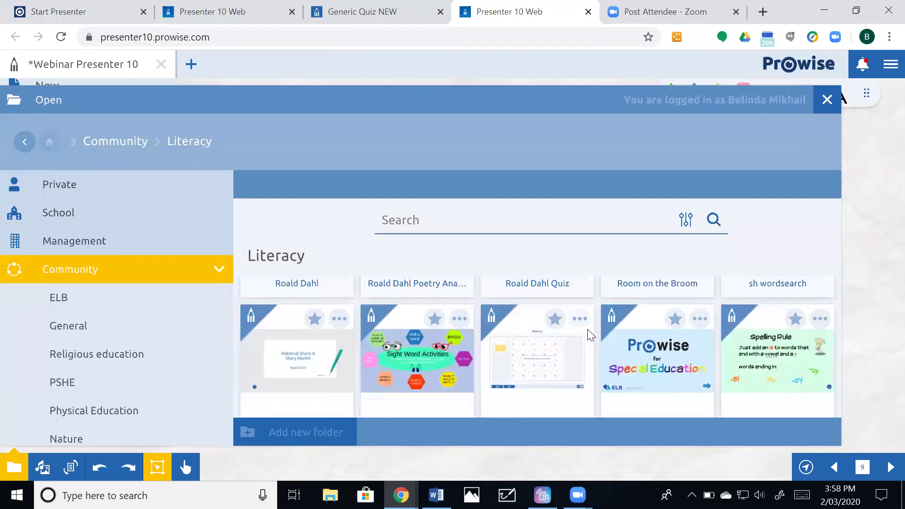
left_click(431, 356)
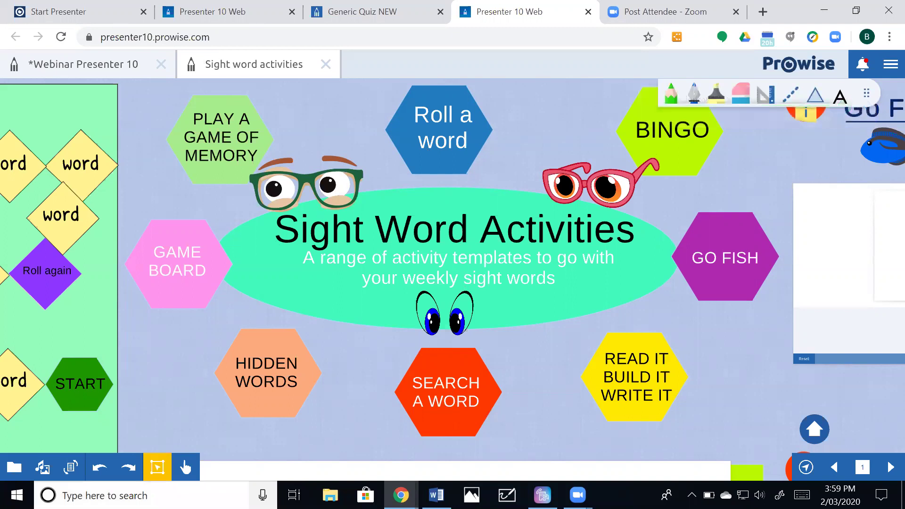
Step: Use the hand tool to visit the Search a Word activity and return to the Sight Word Activities overview
left_click(185, 467)
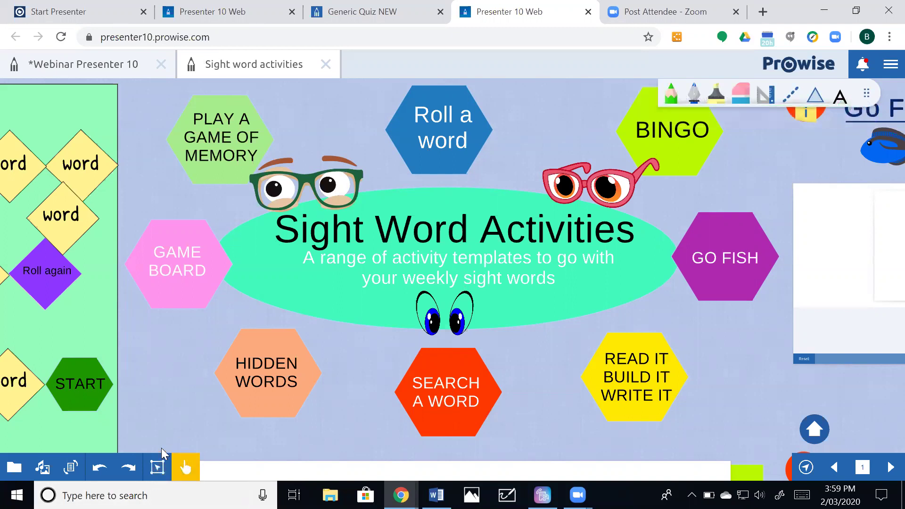
left_click(446, 393)
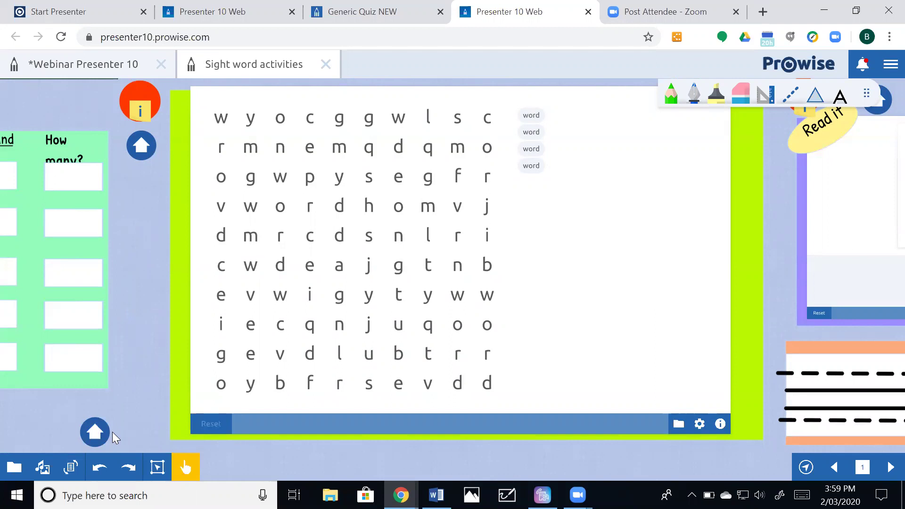
left_click(97, 430)
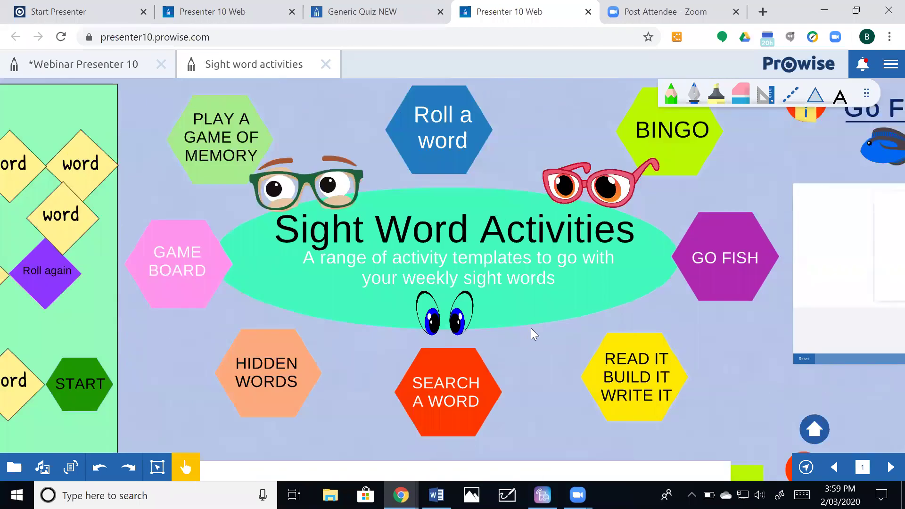
Step: Visit the Roll a word activity, try the Text tool on the word table's heading row, and return to the overview with the hand tool
left_click(436, 126)
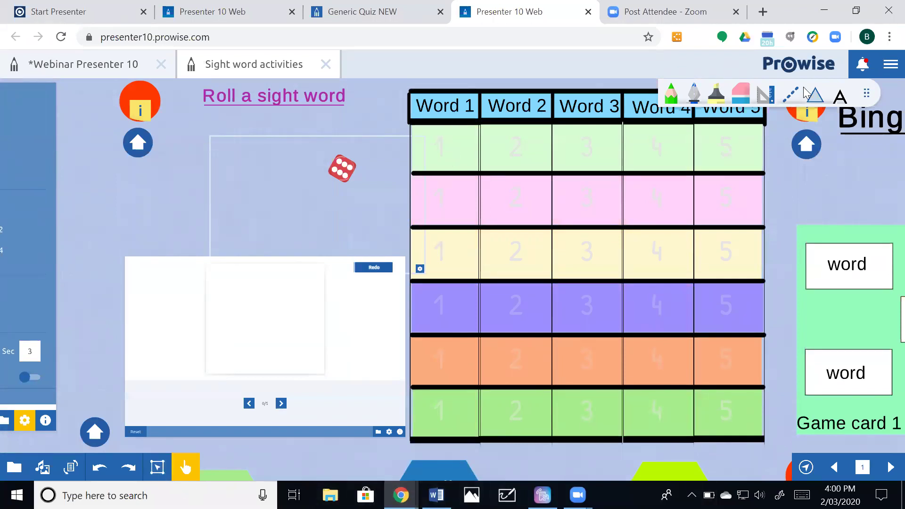
left_click(841, 97)
left_click(457, 105)
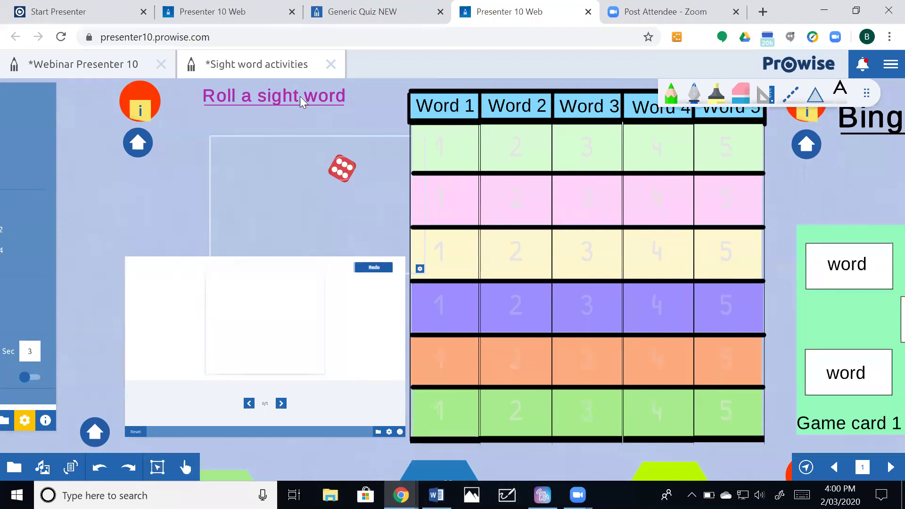
left_click(94, 432)
left_click(185, 467)
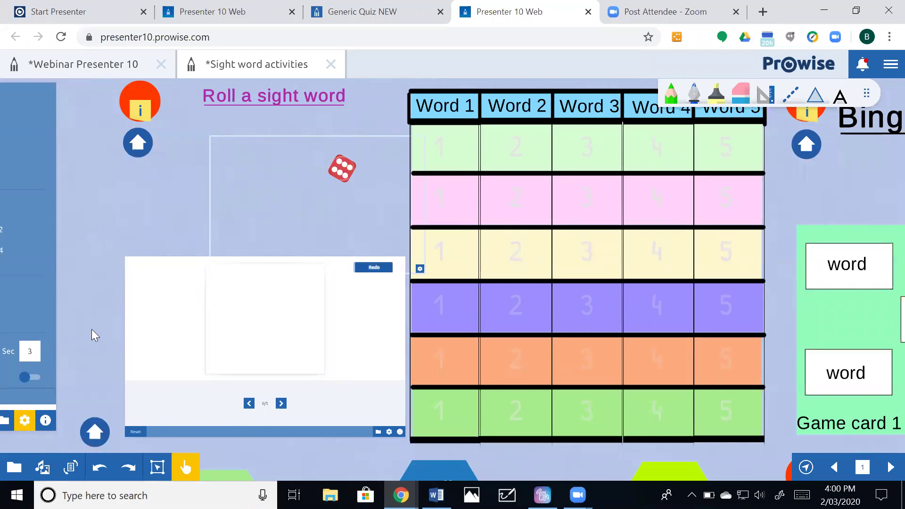
left_click(96, 439)
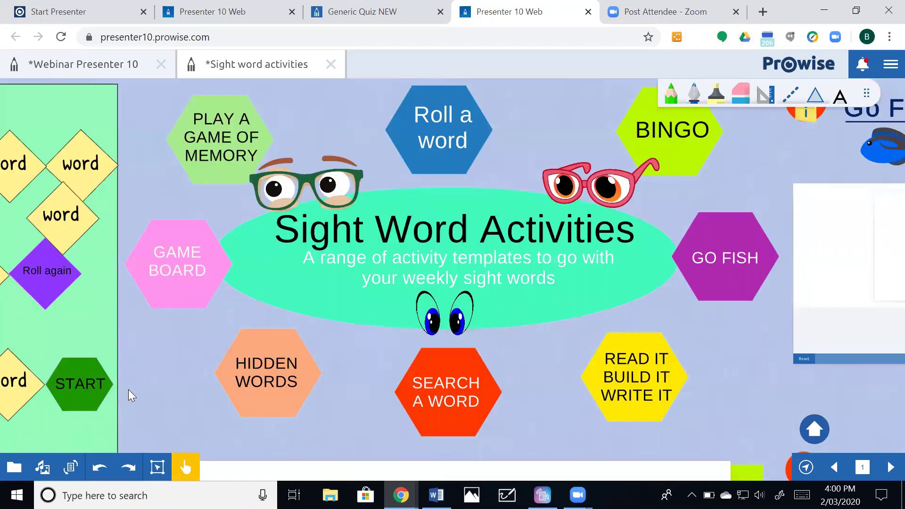
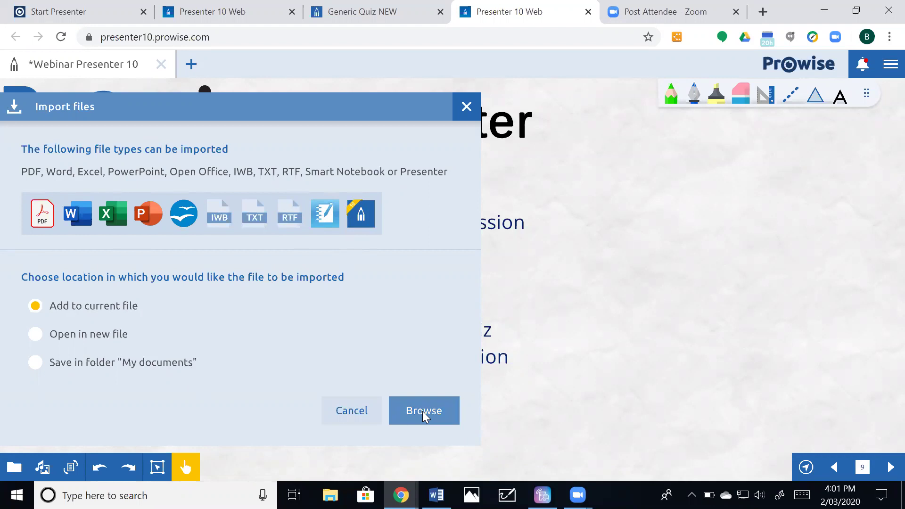
Step: Close the Import files dialog, review the file menu options and advance to the Media Toolbar page, page 10
left_click(467, 107)
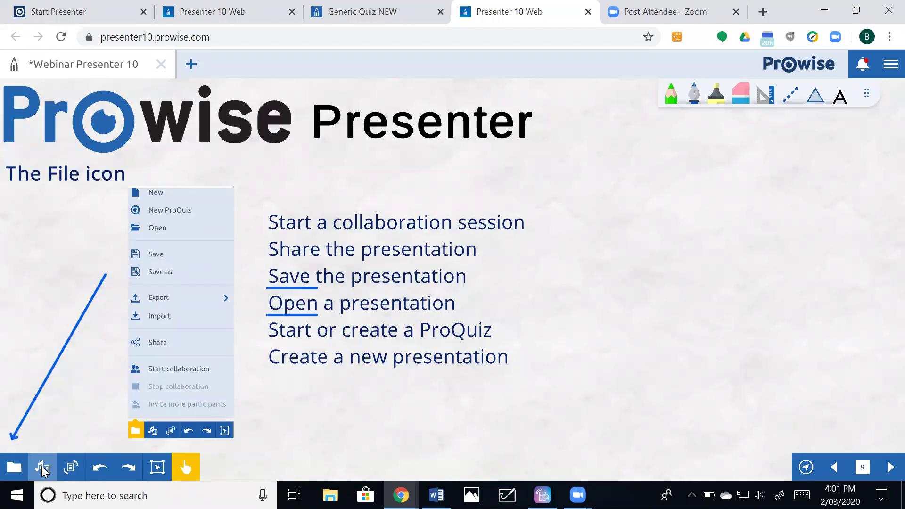
left_click(14, 466)
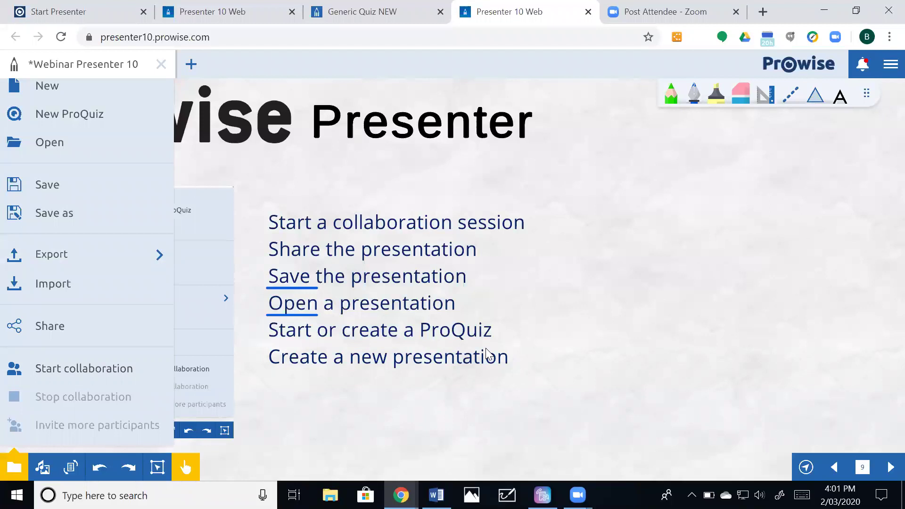
left_click(22, 468)
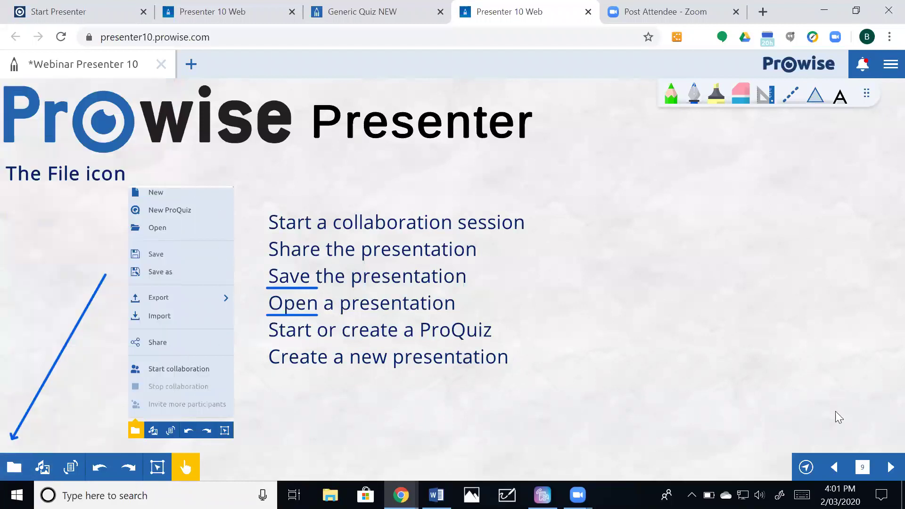
left_click(891, 467)
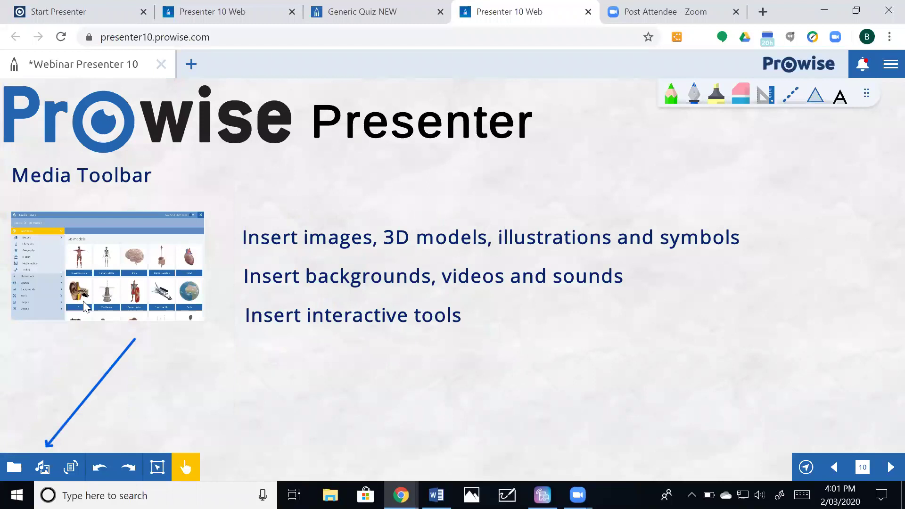
Step: Insert the Lion 3D model from the media library's Biology Fauna category onto the Media Toolbar page
left_click(43, 468)
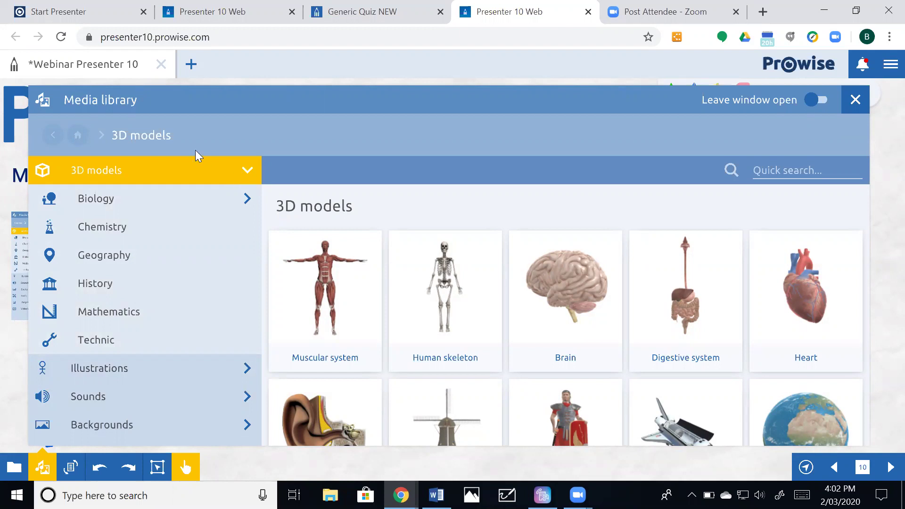
scroll(485, 335, "down", 3)
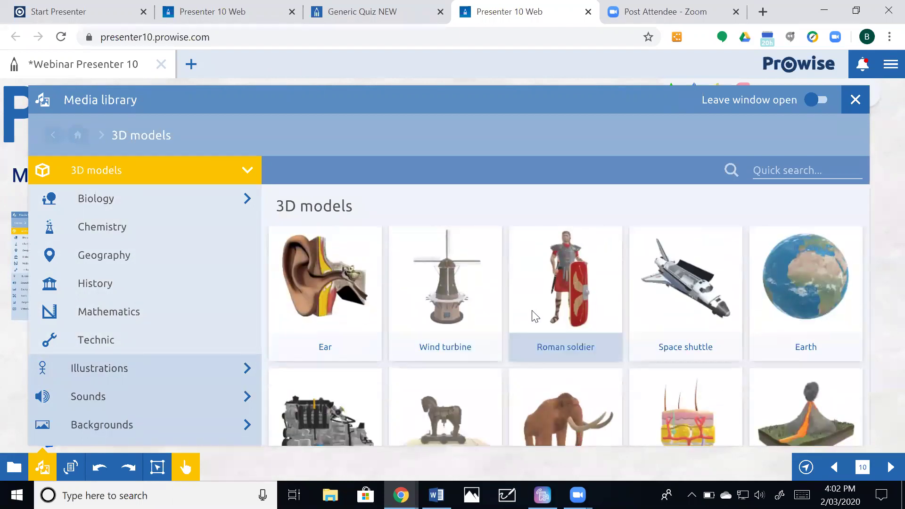
left_click(150, 201)
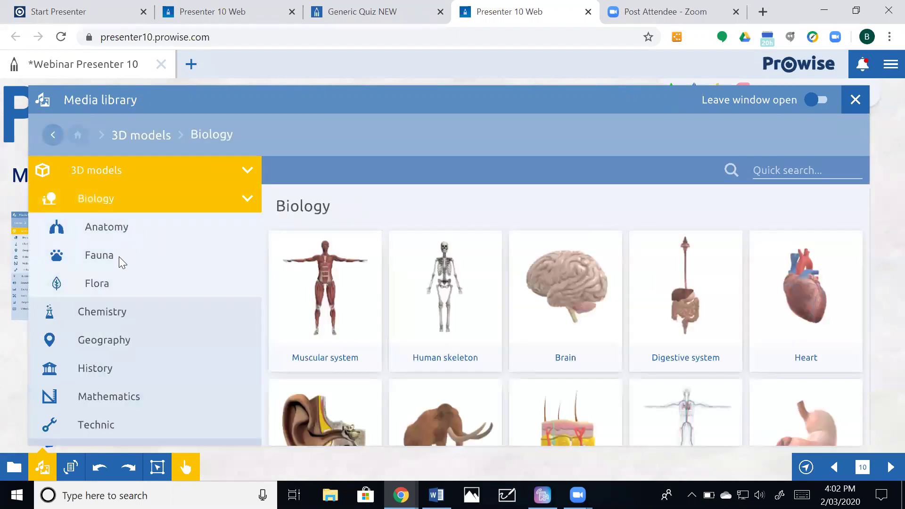
left_click(119, 256)
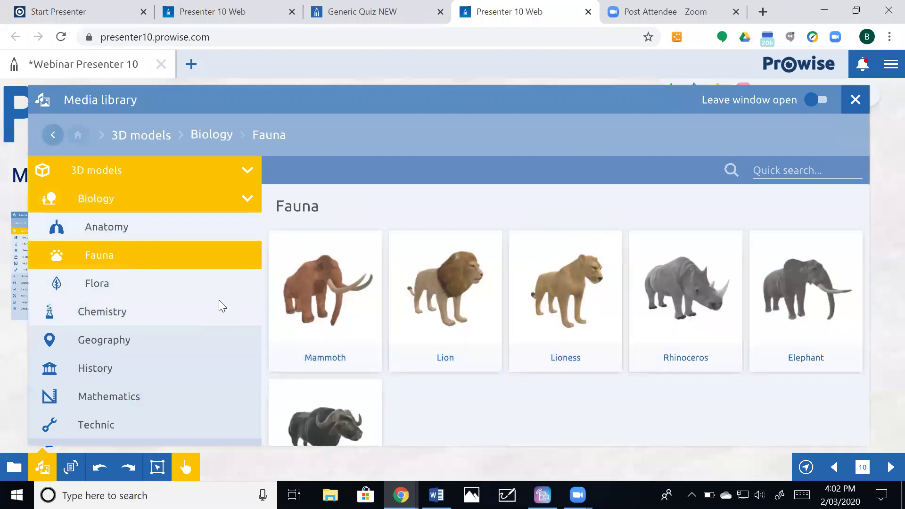
left_click(471, 357)
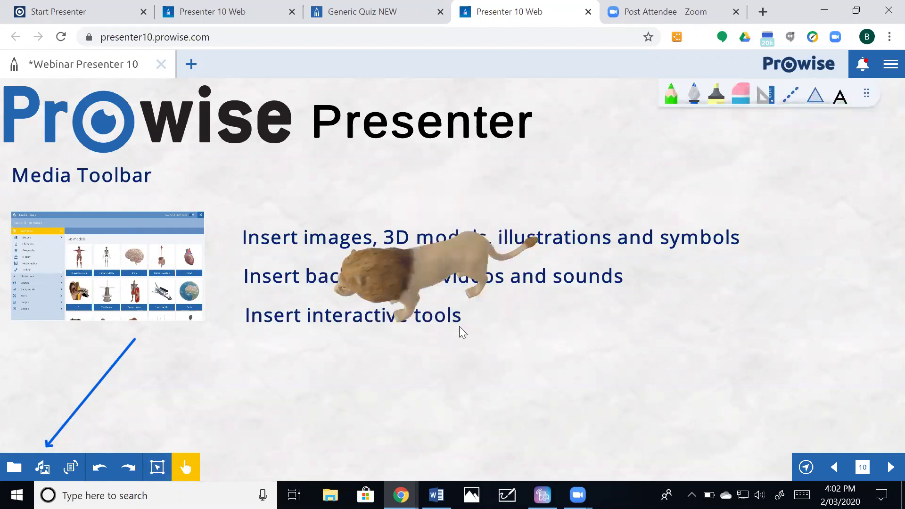
Step: Enlarge the lion model with the select tool and rotate it in 3D with the hand tool
left_click(162, 469)
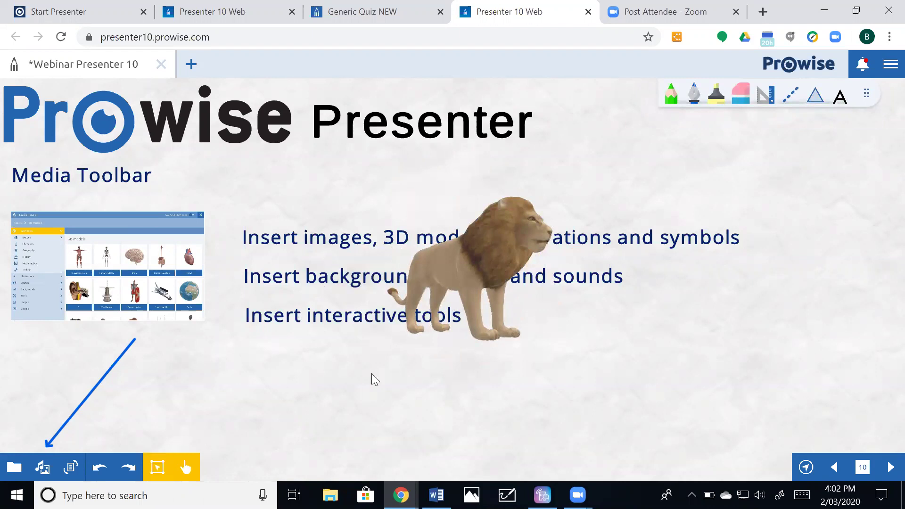
left_click(466, 283)
left_click_drag(600, 411, 543, 209)
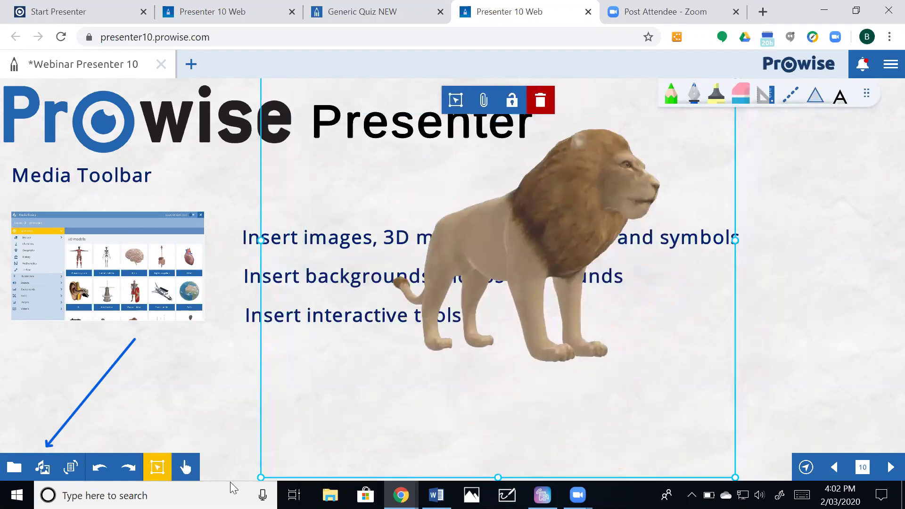
left_click(191, 464)
left_click_drag(536, 253, 373, 166)
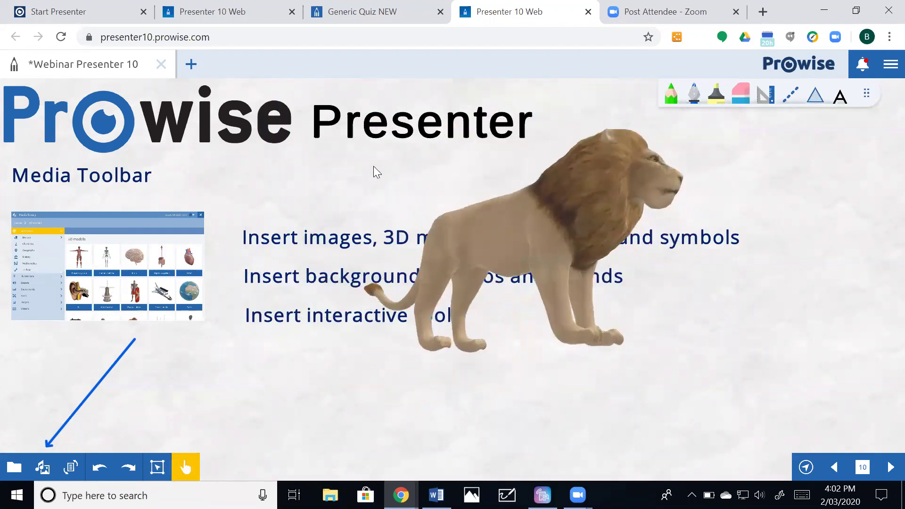
Step: Browse the media library's Illustrations, viewing the Picture cards and planning and Symbols collections under Class management, and close the library
left_click(44, 470)
scroll(210, 185, "down", 4)
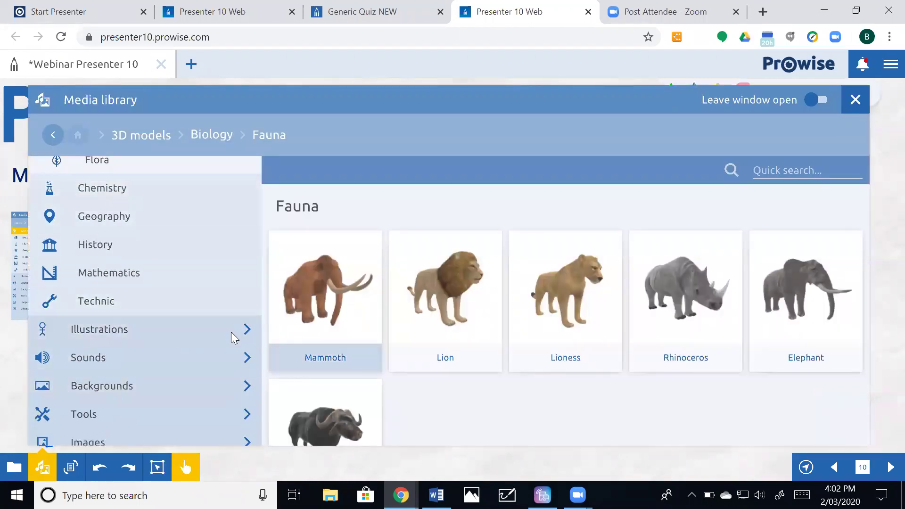
left_click(246, 330)
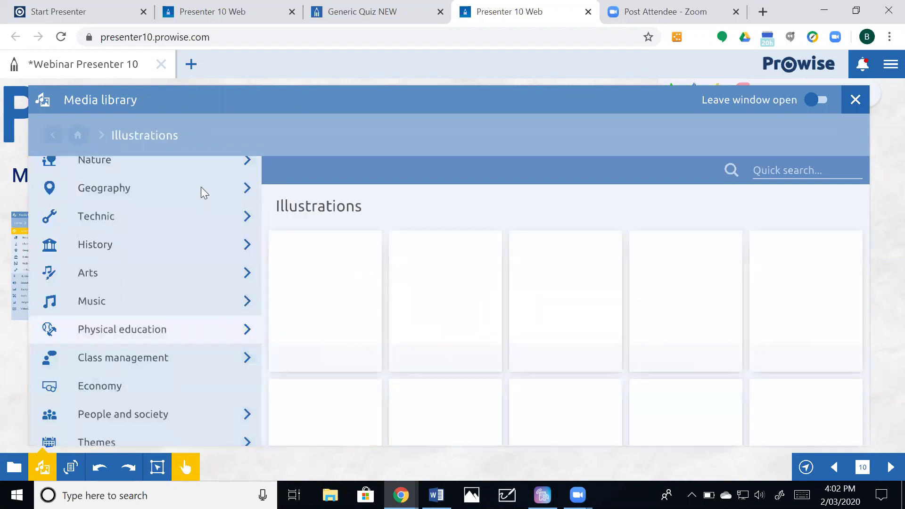
scroll(188, 358, "down", 4)
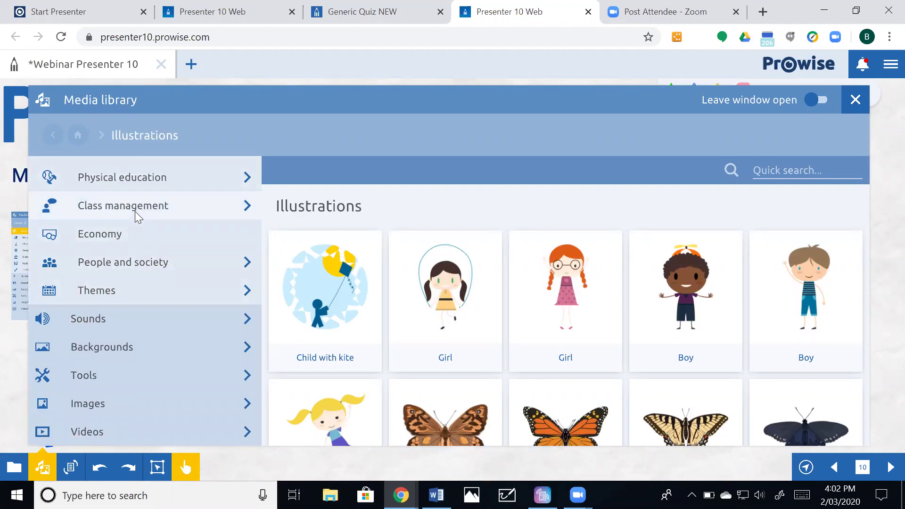
left_click(135, 211)
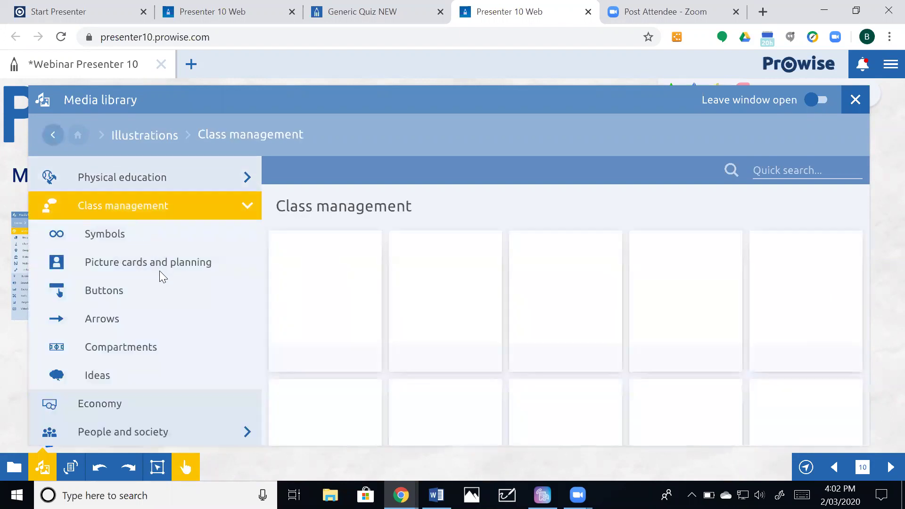
left_click(164, 262)
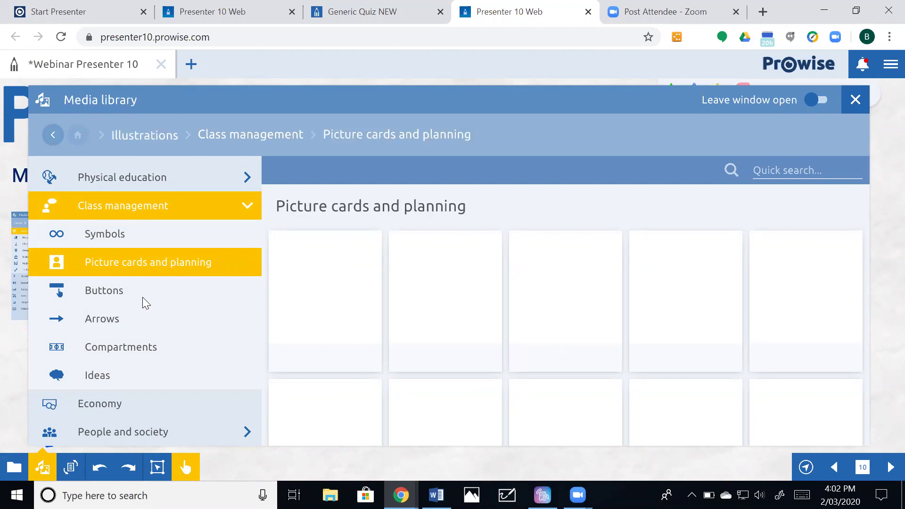
left_click(136, 234)
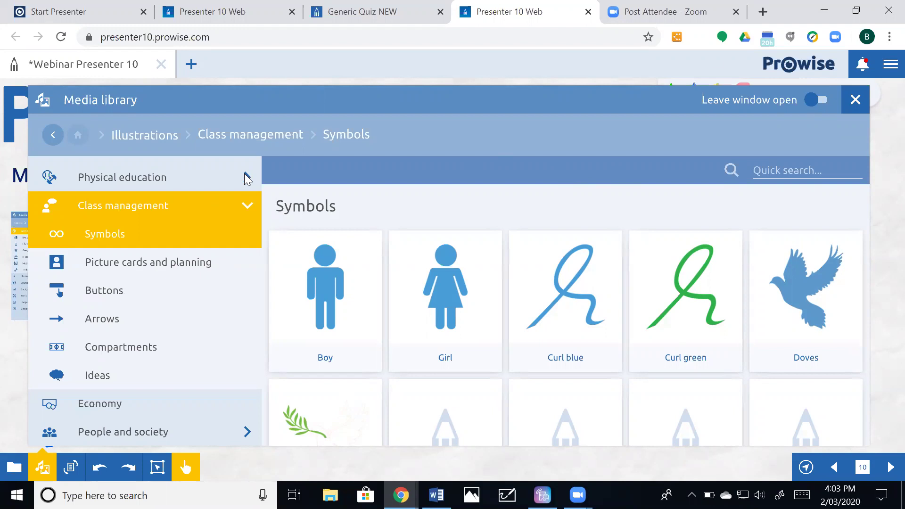
left_click(855, 99)
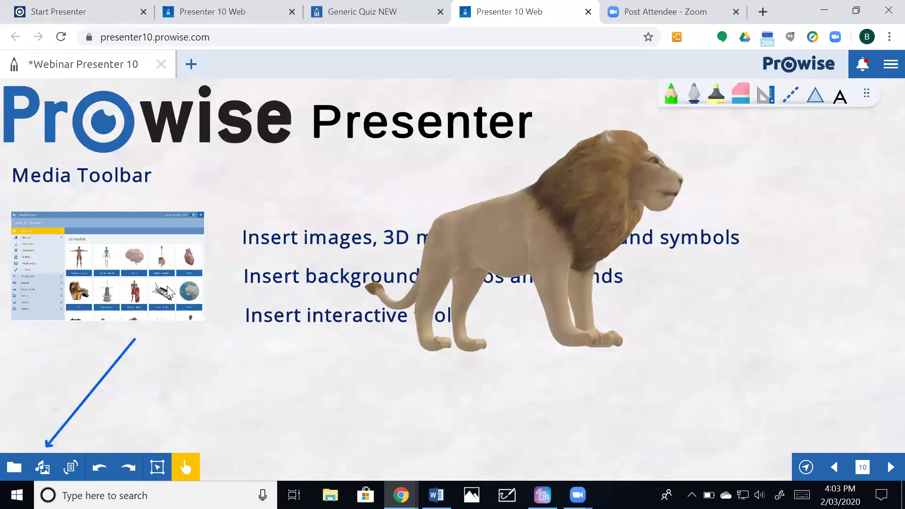
Step: Browse the picture cards under Class management in the media library and turn on Leave window open
left_click(42, 468)
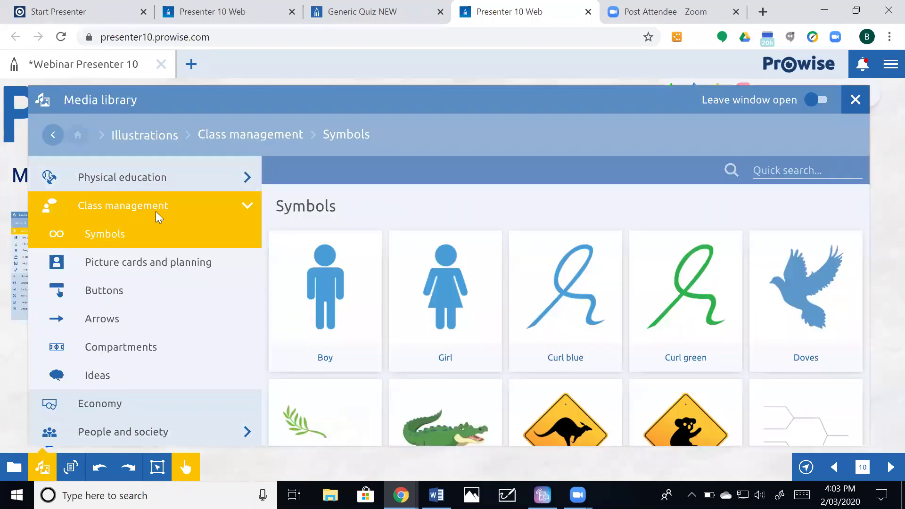
left_click(157, 262)
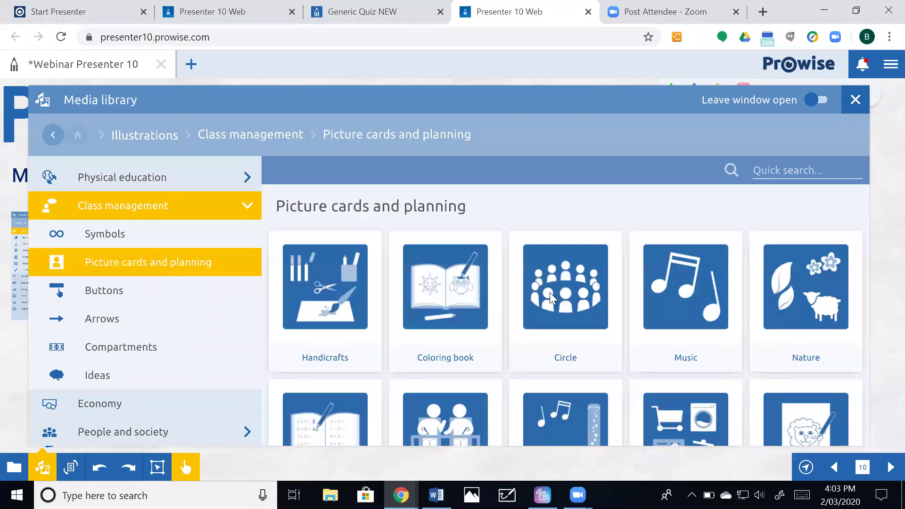
scroll(636, 278, "down", 2)
scroll(635, 274, "down", 3)
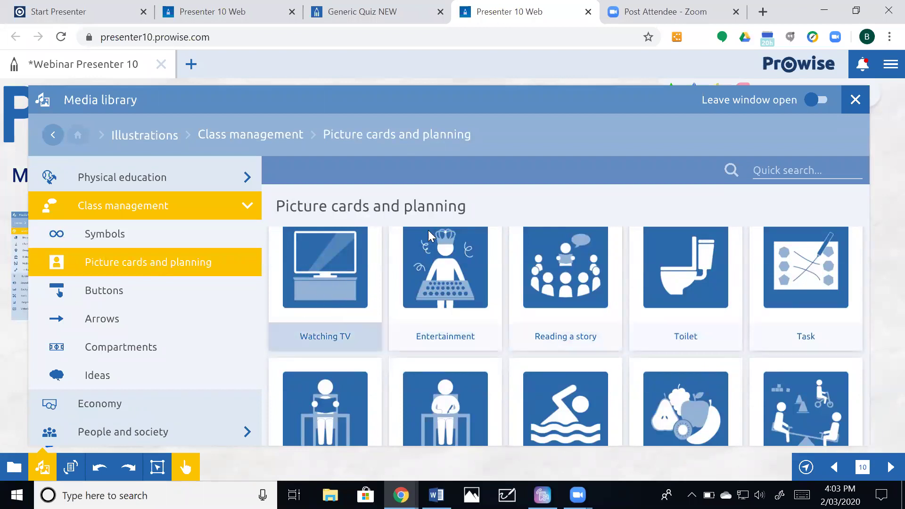
scroll(597, 306, "up", 2)
scroll(598, 300, "up", 3)
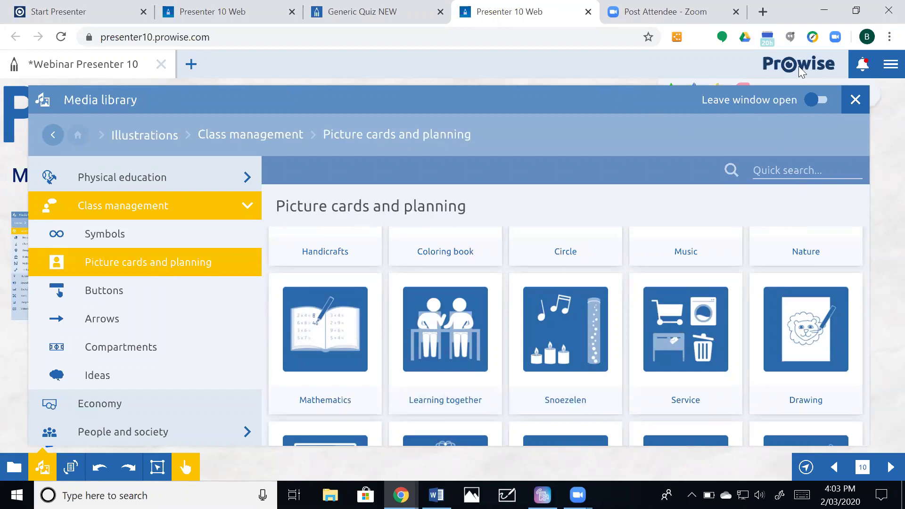
left_click(820, 100)
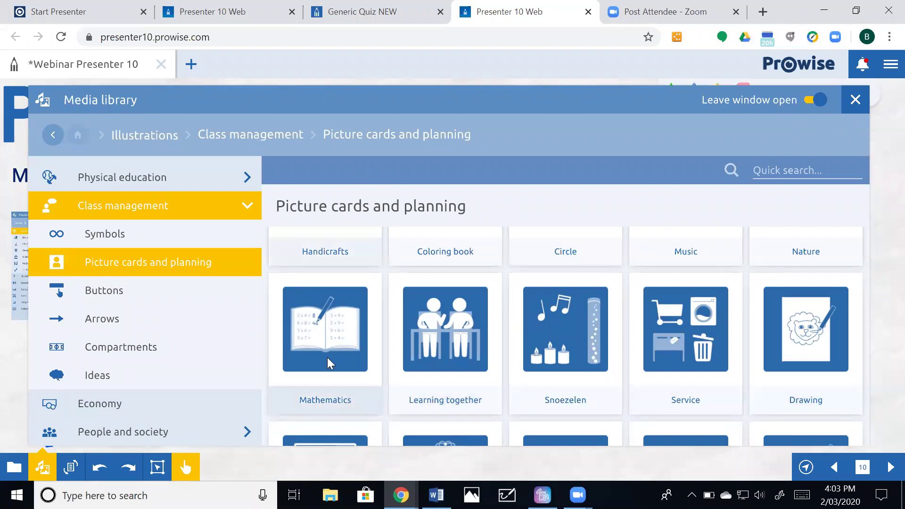
Step: Insert the Mathematics, Drawing and Circle picture cards onto the Media Toolbar page and close the media library
left_click(332, 398)
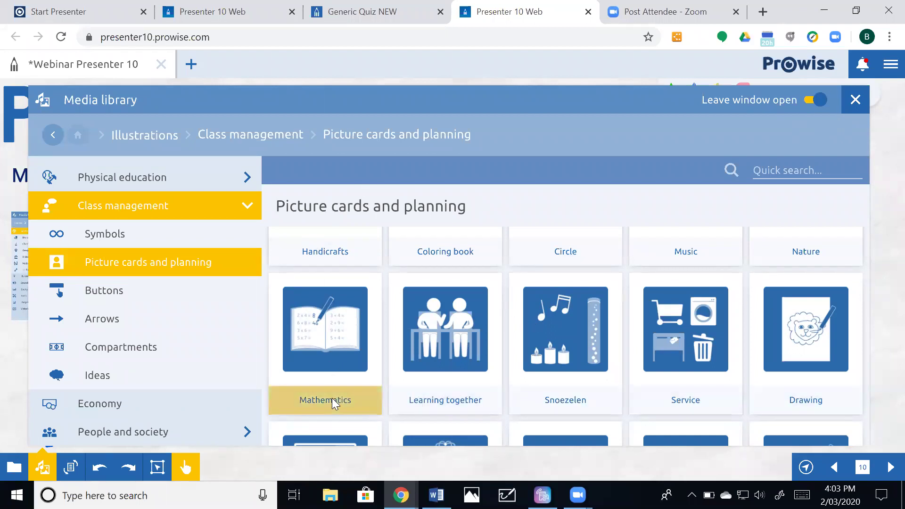
left_click(813, 400)
scroll(538, 295, "up", 3)
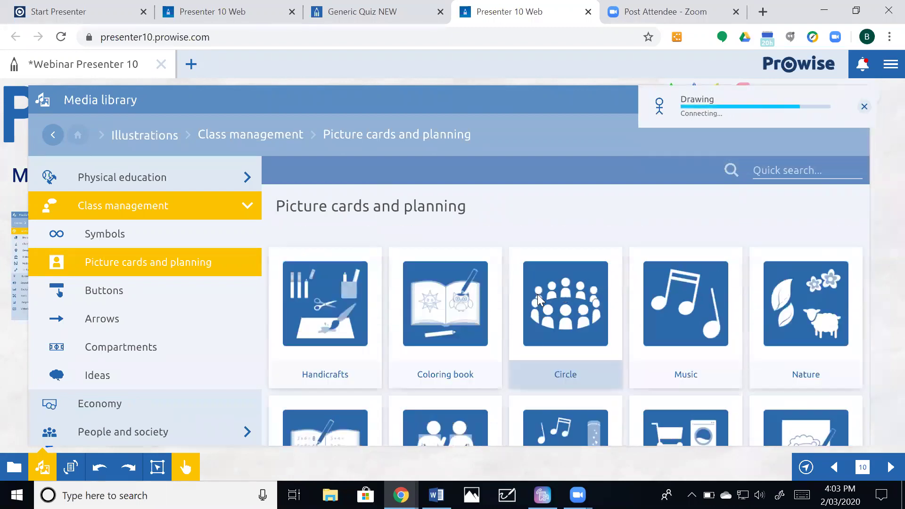
scroll(537, 294, "down", 1)
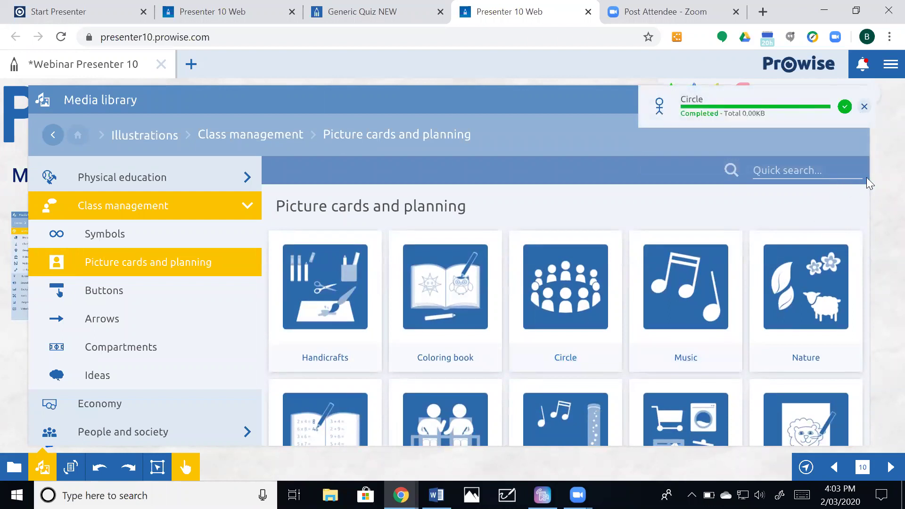
left_click(855, 101)
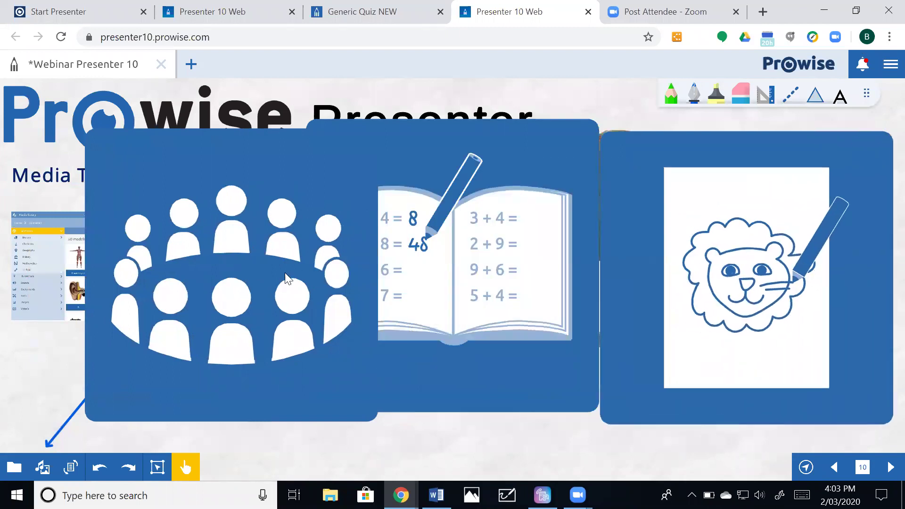
Step: Shrink the Circle, Mathematics and Drawing cards to a little over half size and arrange them in a row across the page
left_click(248, 247)
left_click_drag(334, 128, 205, 257)
left_click_drag(142, 328, 148, 223)
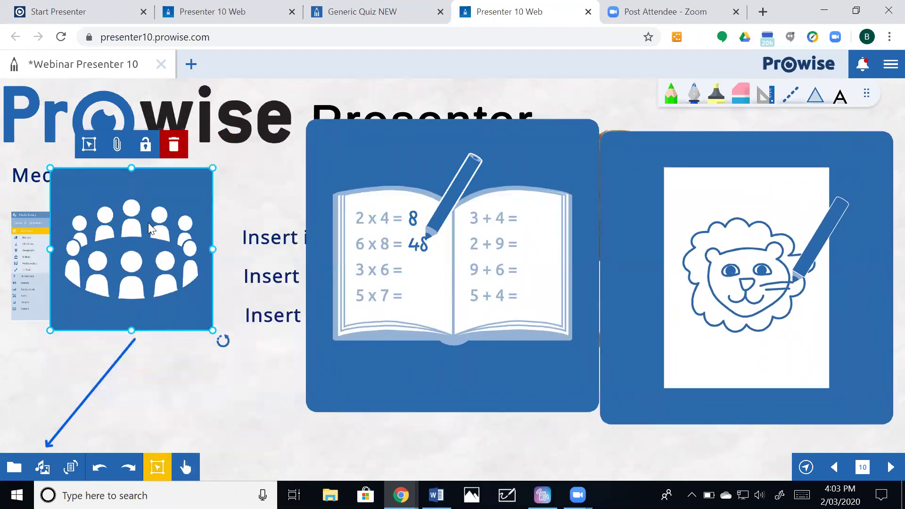
left_click(377, 218)
left_click_drag(599, 120, 479, 240)
left_click_drag(384, 363, 314, 266)
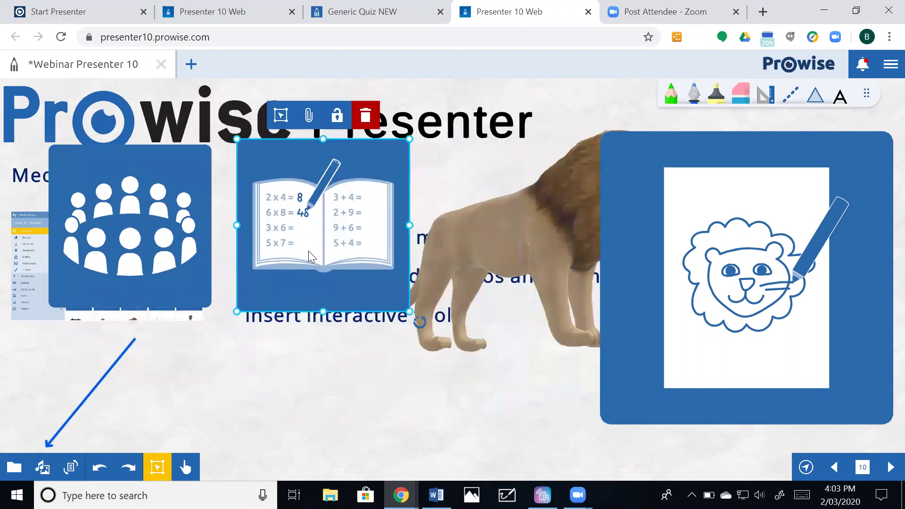
left_click(884, 137)
left_click_drag(884, 134, 764, 259)
mouse_move(710, 325)
left_mouse_down()
mouse_move(627, 263)
mouse_move(541, 229)
mouse_move(532, 212)
left_mouse_up()
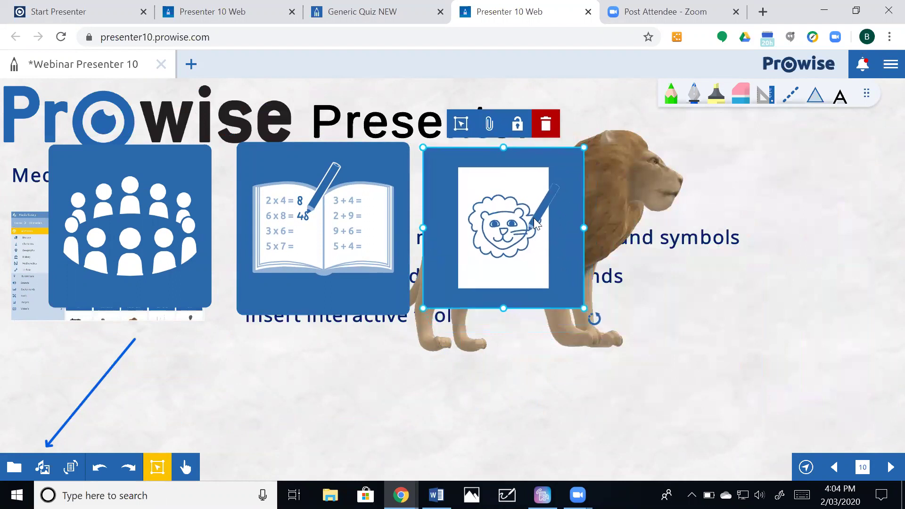
Step: Shift the three picture cards slightly on the page with the hand tool
left_click(186, 467)
mouse_move(159, 162)
left_mouse_down()
mouse_move(147, 183)
mouse_move(151, 171)
left_mouse_up()
mouse_move(347, 231)
left_mouse_down()
mouse_move(320, 220)
mouse_move(333, 236)
left_mouse_up()
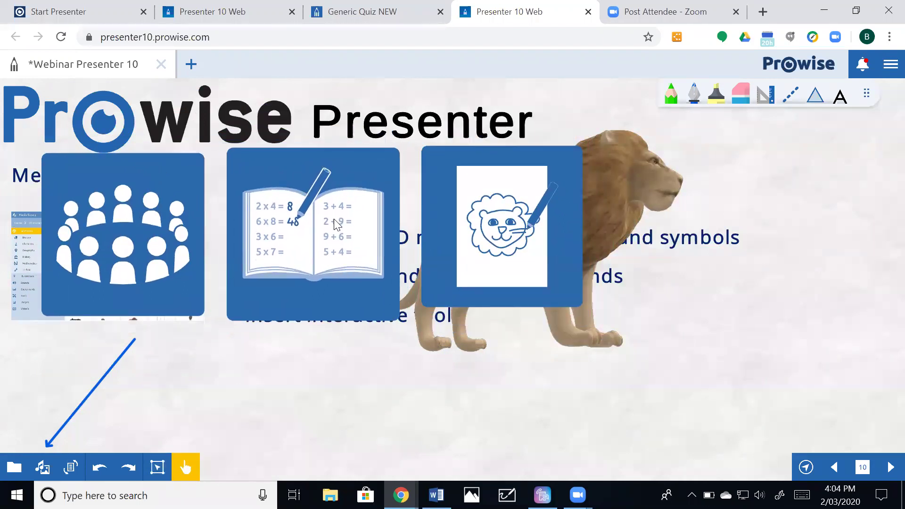
mouse_move(480, 232)
left_mouse_down()
mouse_move(453, 229)
mouse_move(463, 228)
left_mouse_up()
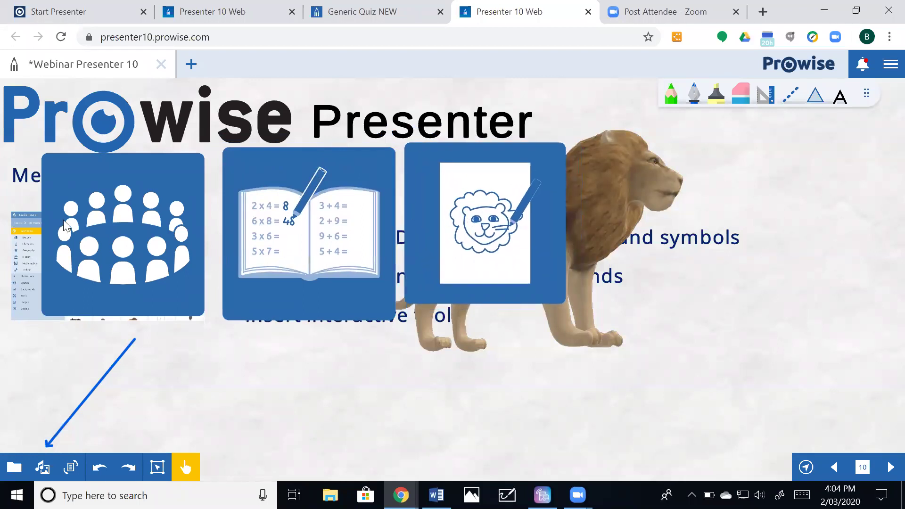
Step: Delete the Circle, Mathematics and Drawing picture cards from the page
left_click(157, 467)
left_click(166, 282)
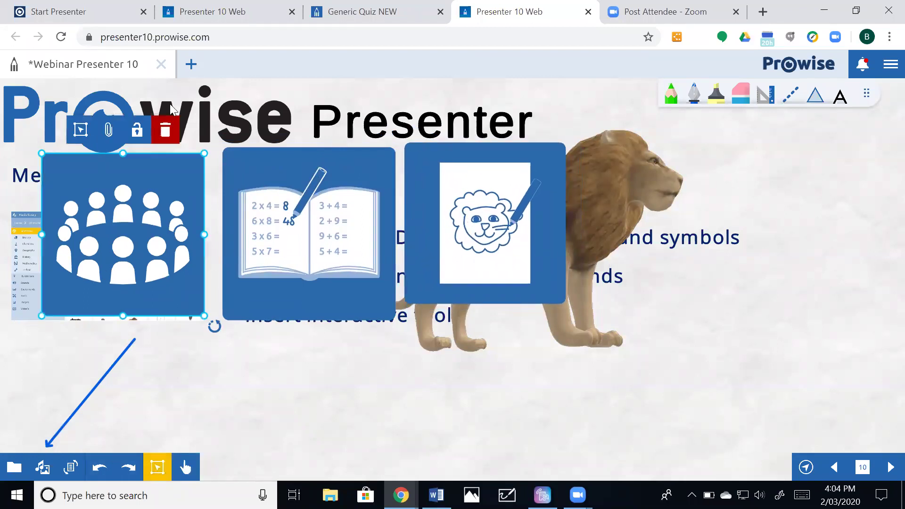
left_click(171, 124)
left_click(270, 210)
left_click(352, 125)
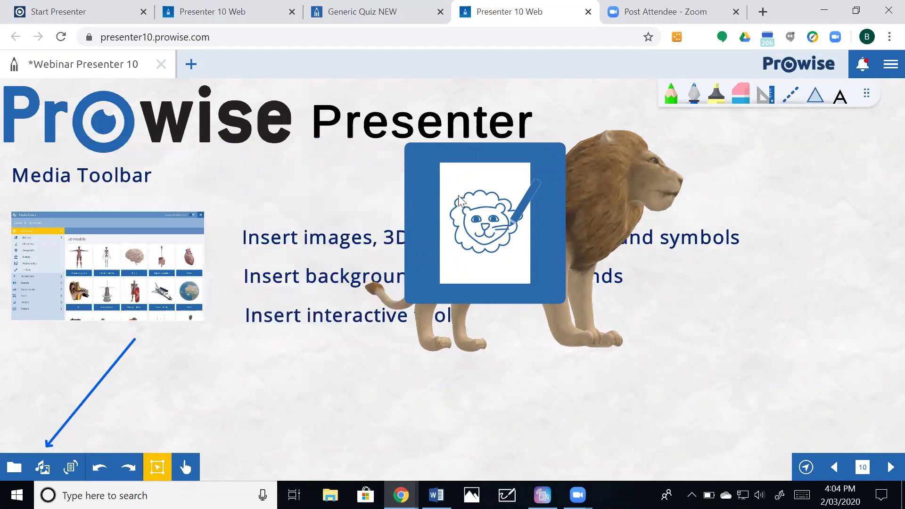
left_click(514, 151)
left_click(526, 123)
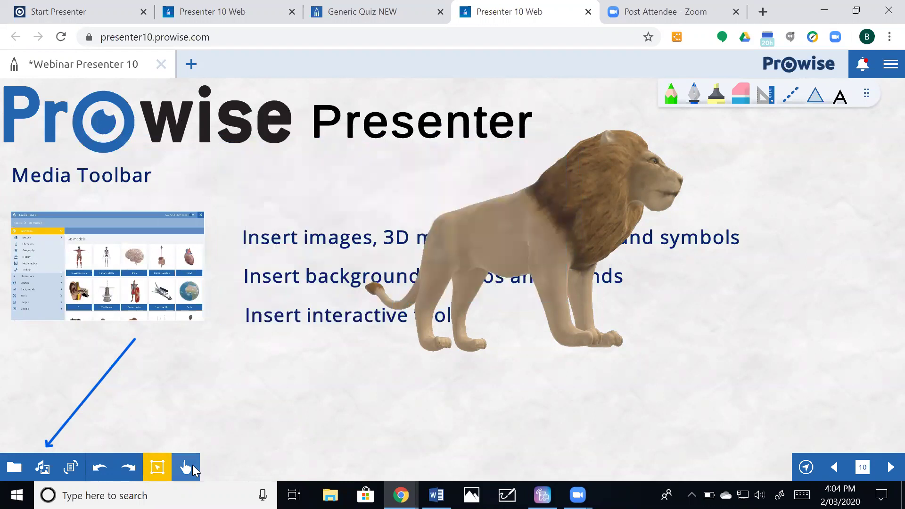
Step: Insert the Crying sound from the media library's Human sounds category onto the page and close the library
left_click(43, 467)
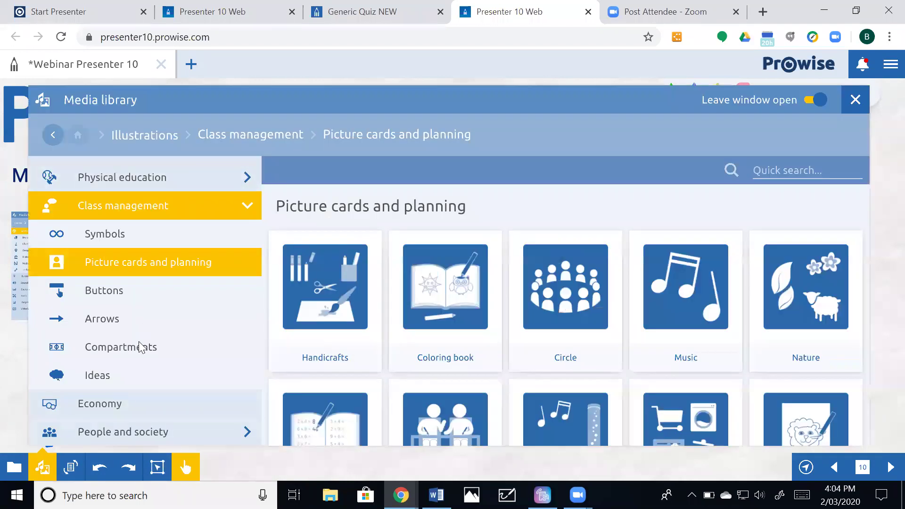
scroll(156, 294, "down", 3)
scroll(158, 295, "down", 2)
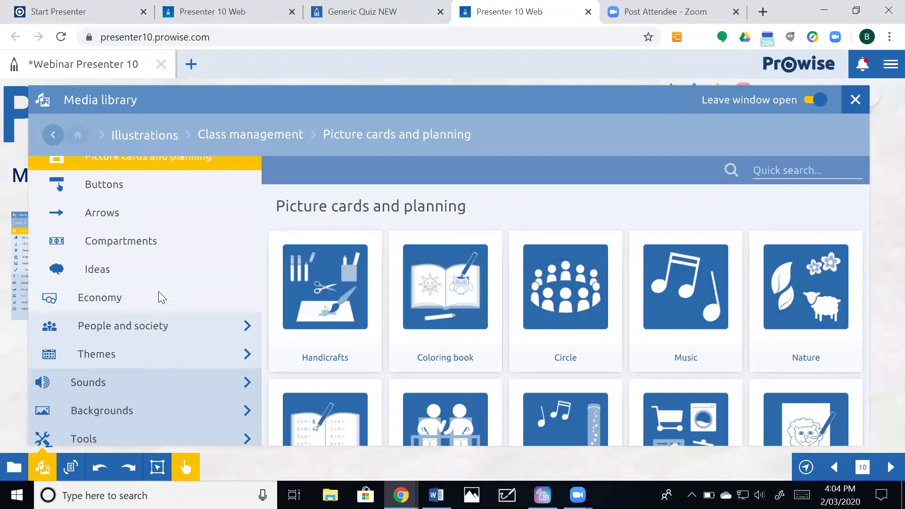
left_click(233, 384)
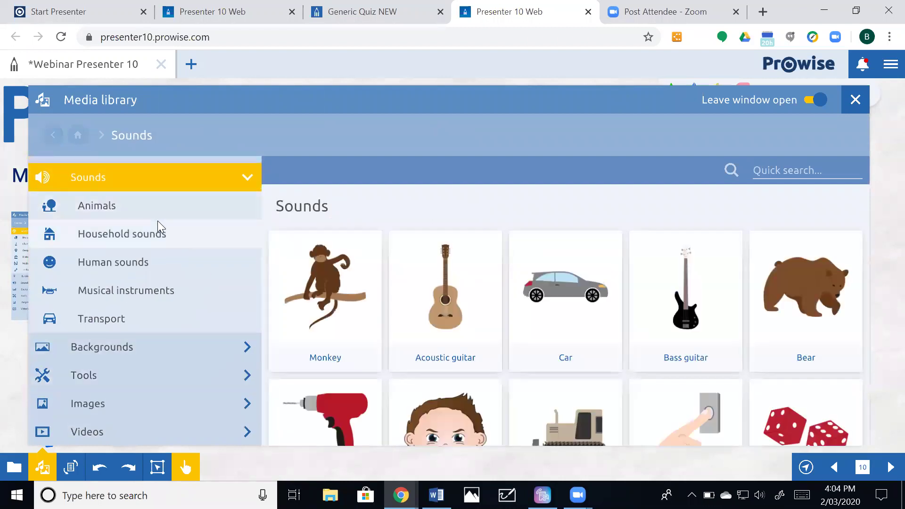
left_click(141, 272)
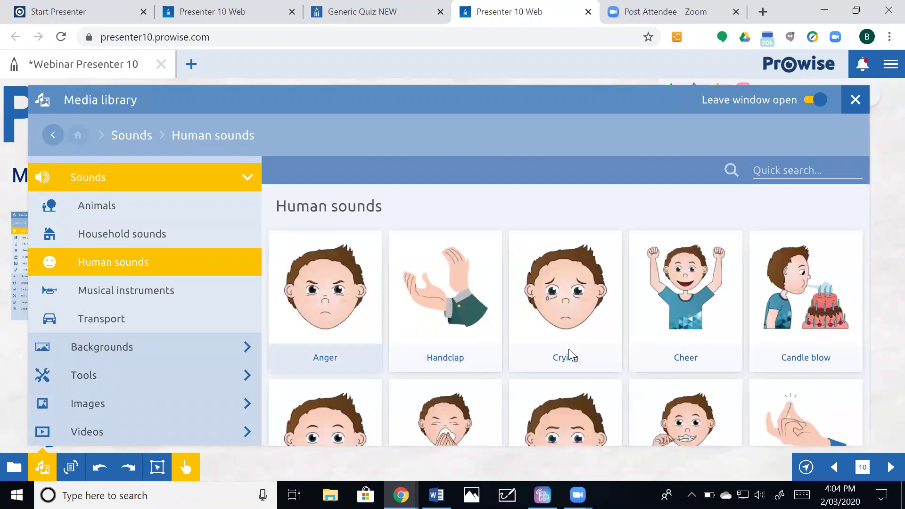
left_click(559, 359)
left_click(855, 100)
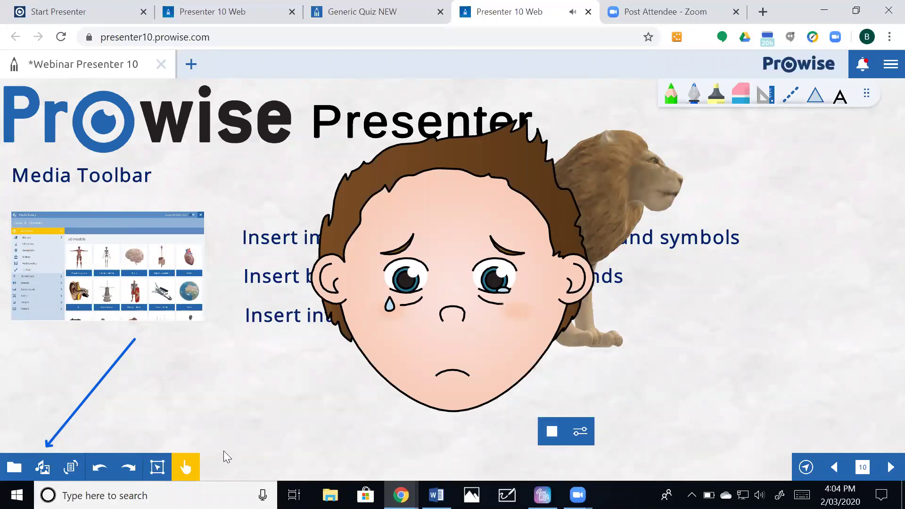
Step: Delete the Crying sound's face image from the page with the select tool
left_click(157, 467)
left_click(499, 143)
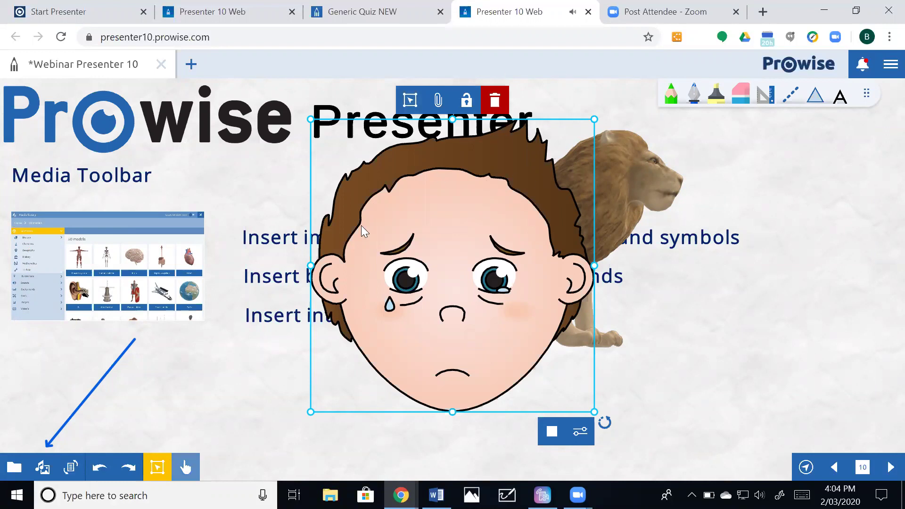
left_click(495, 106)
Step: Browse the media library's Backgrounds category and the Mathematics tools, loading further tools in the list
left_click(43, 468)
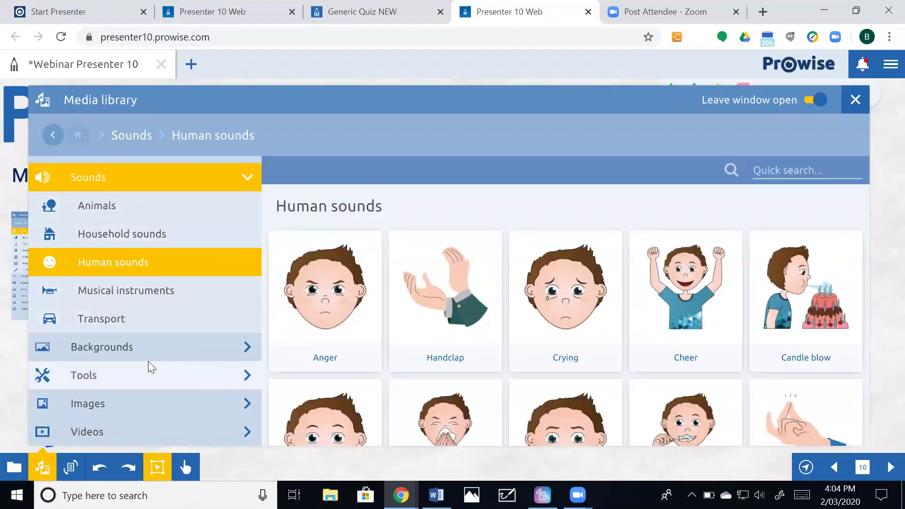
left_click(208, 349)
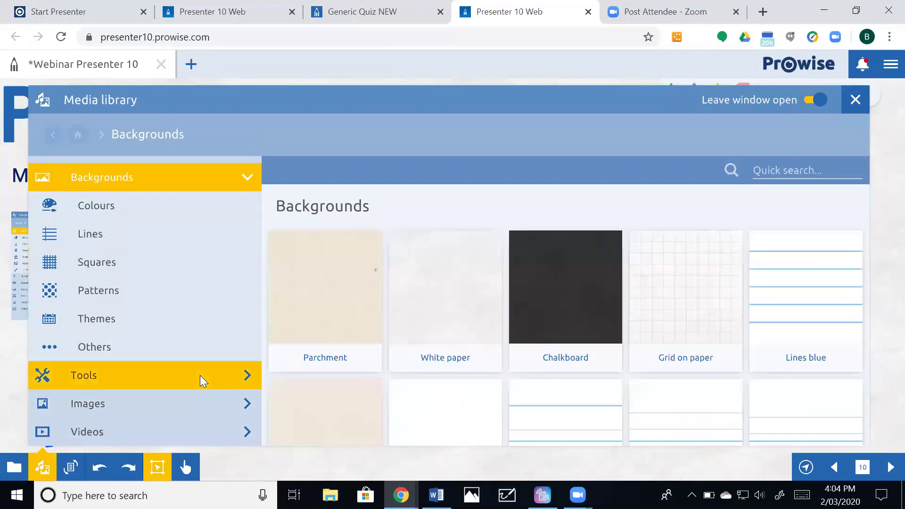
left_click(200, 375)
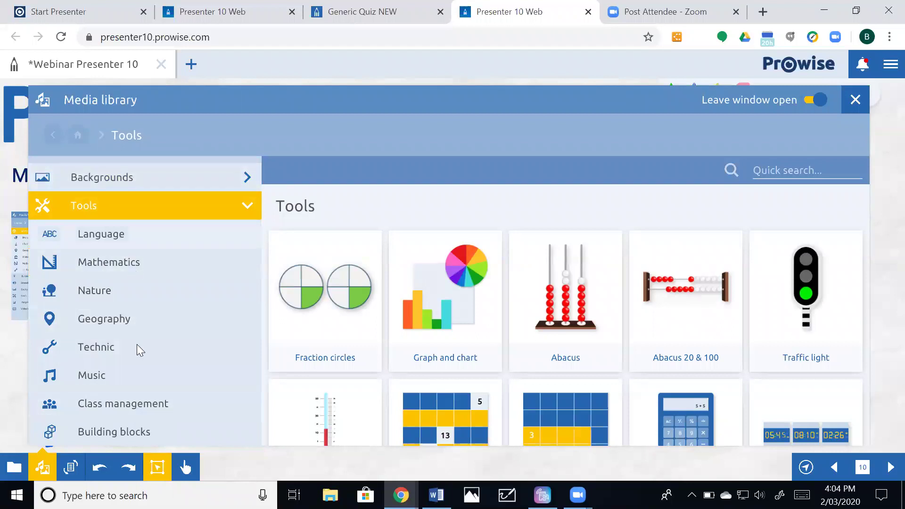
left_click(141, 264)
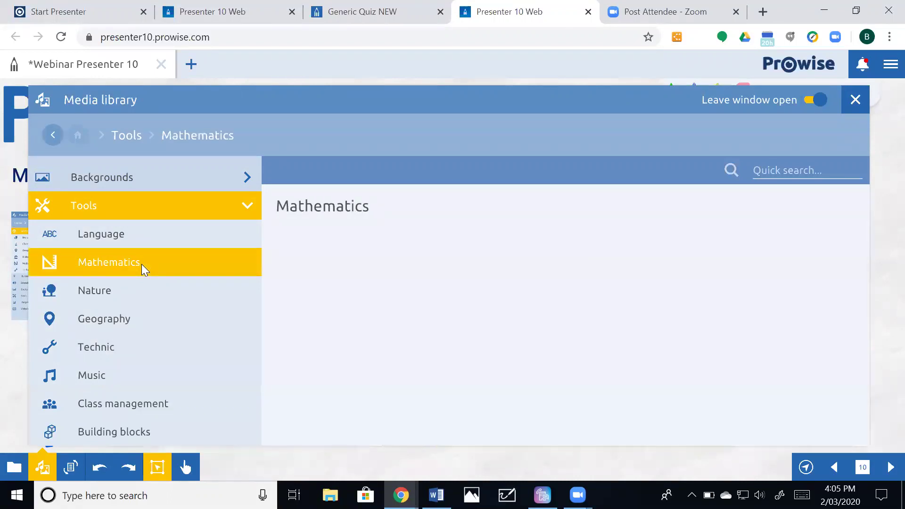
scroll(620, 269, "down", 15)
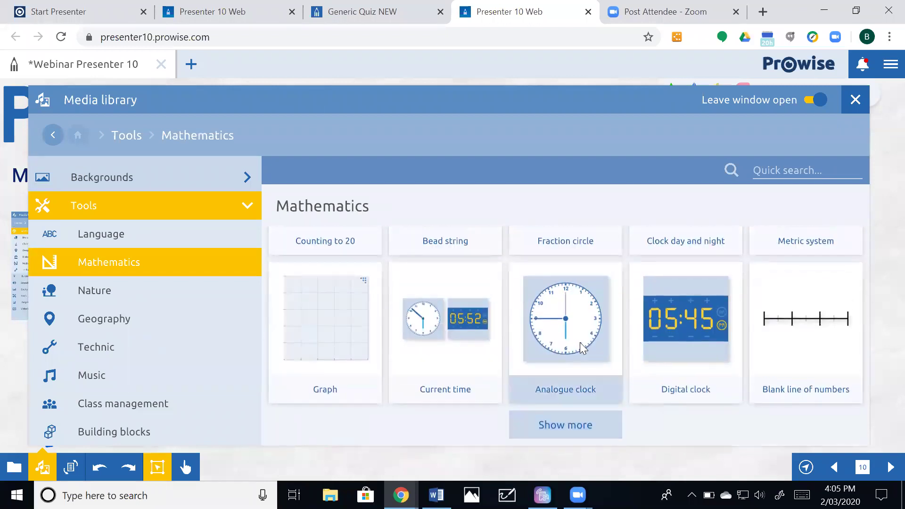
scroll(578, 342, "up", 3)
scroll(577, 253, "up", 10)
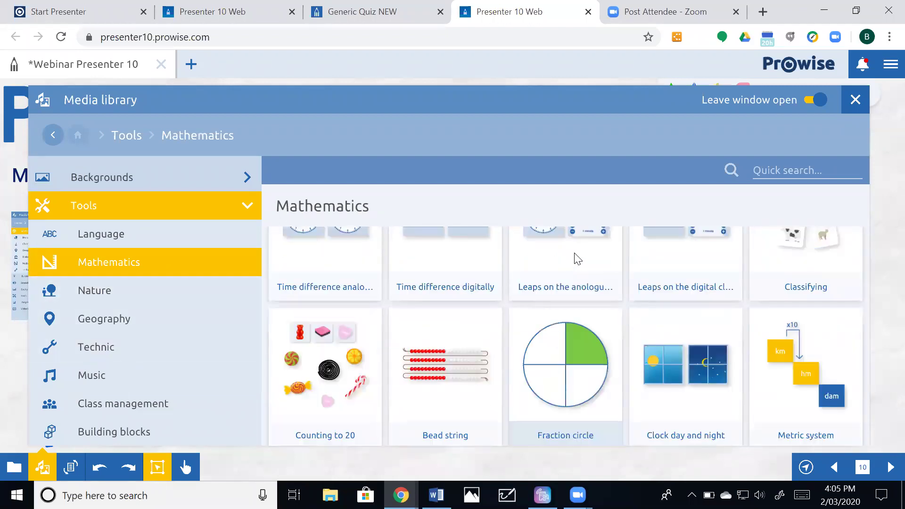
scroll(590, 308, "down", 10)
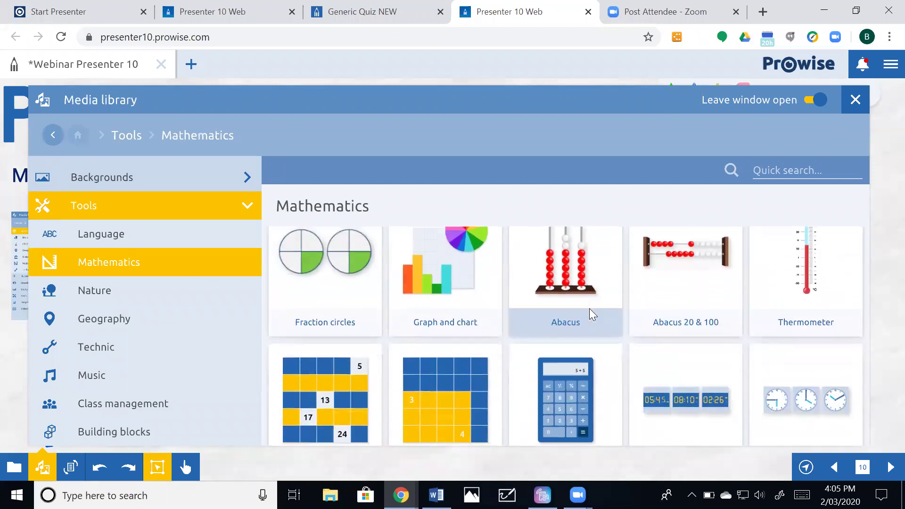
scroll(617, 315, "down", 5)
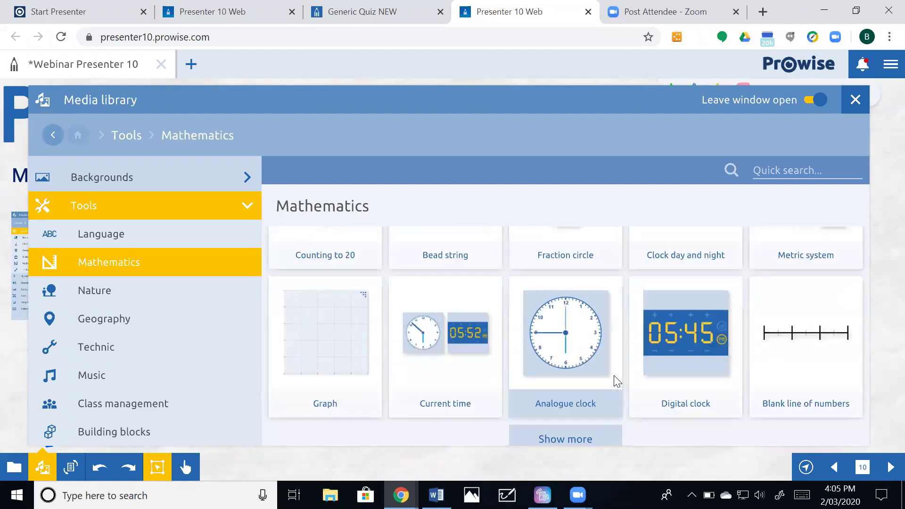
left_click(579, 415)
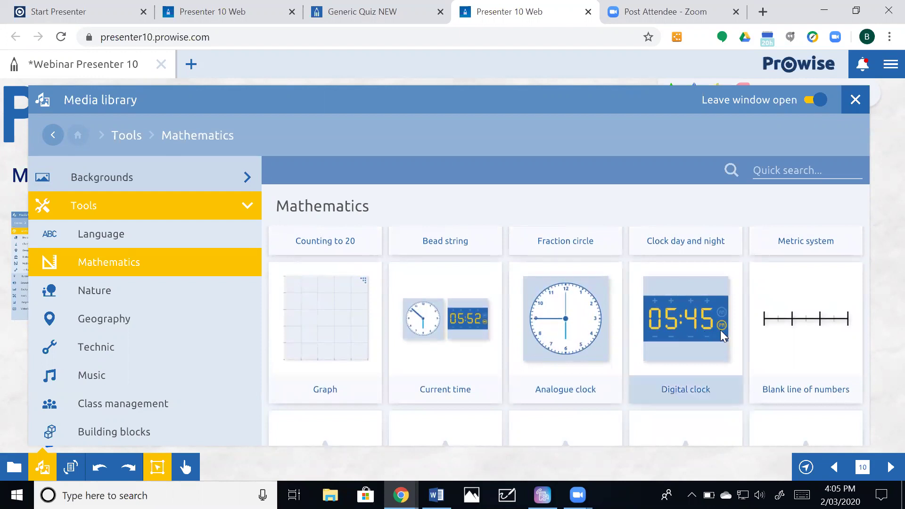
scroll(623, 402, "down", 10)
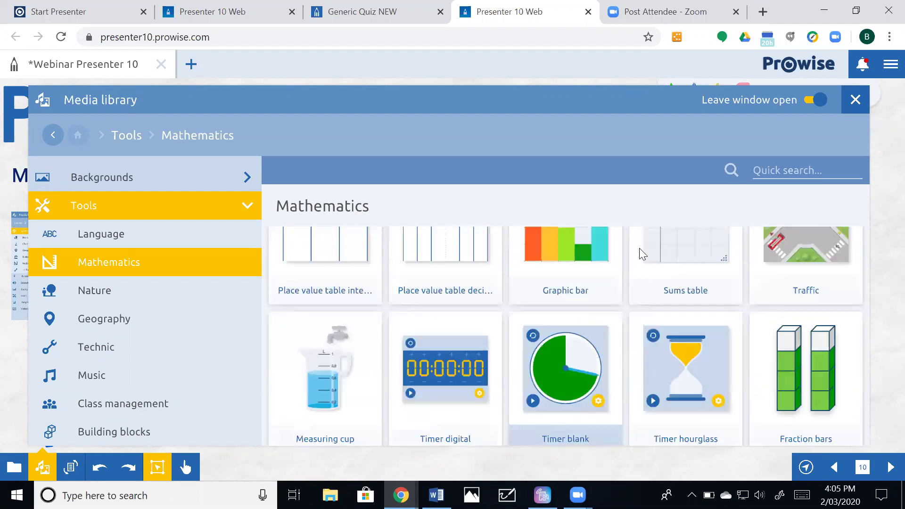
scroll(682, 314, "down", 5)
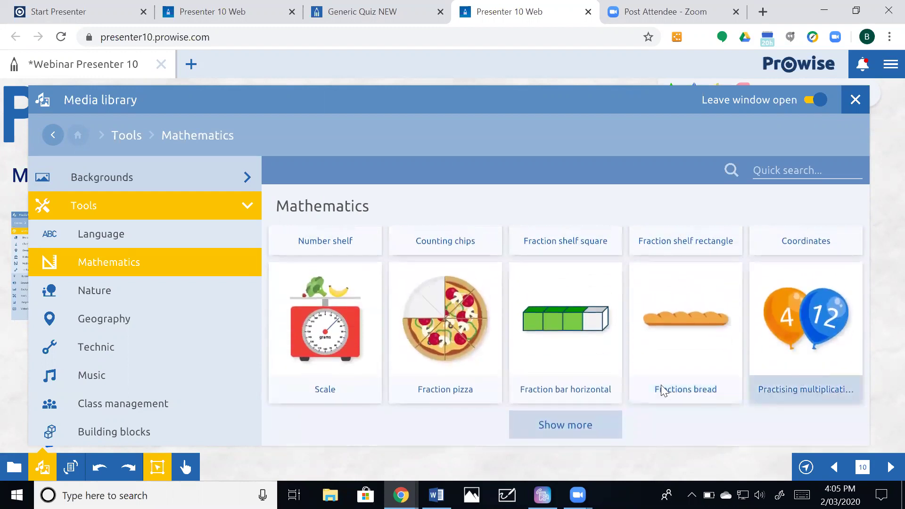
Step: Insert the Scale tool from the Mathematics tools onto the page and close the media library
left_click(305, 387)
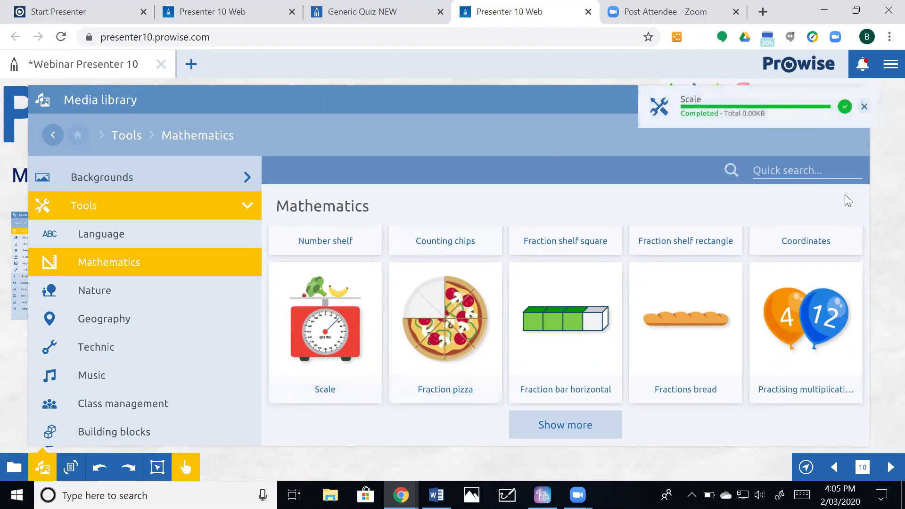
left_click(864, 105)
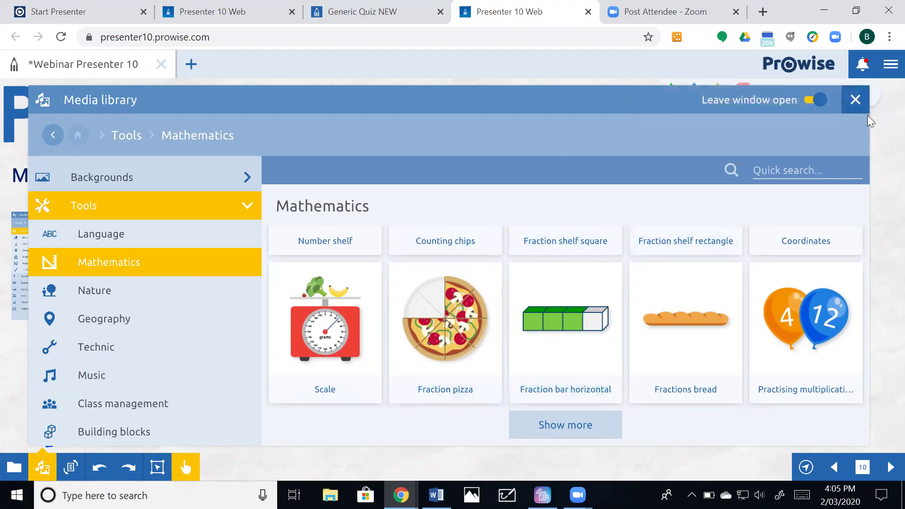
left_click(854, 100)
Step: Place a banana and a lemon on the weighing plate of the Scale tool
left_click_drag(316, 372, 418, 128)
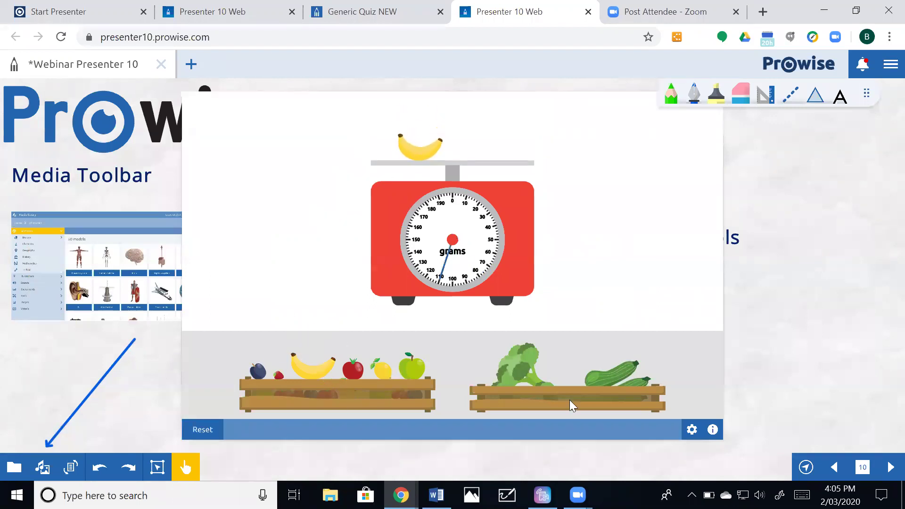
left_click_drag(613, 370, 622, 337)
left_click_drag(385, 357, 475, 169)
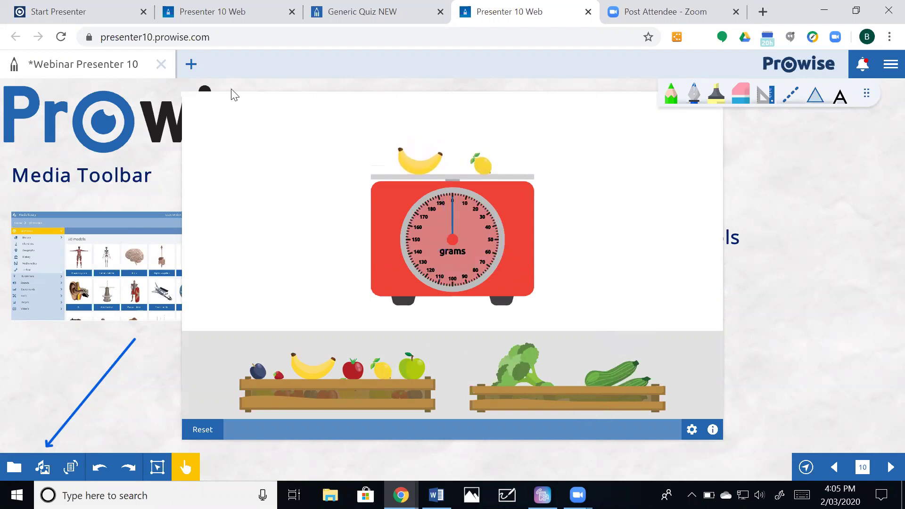
Step: Delete the Scale tool from the page with the select tool
left_click(159, 468)
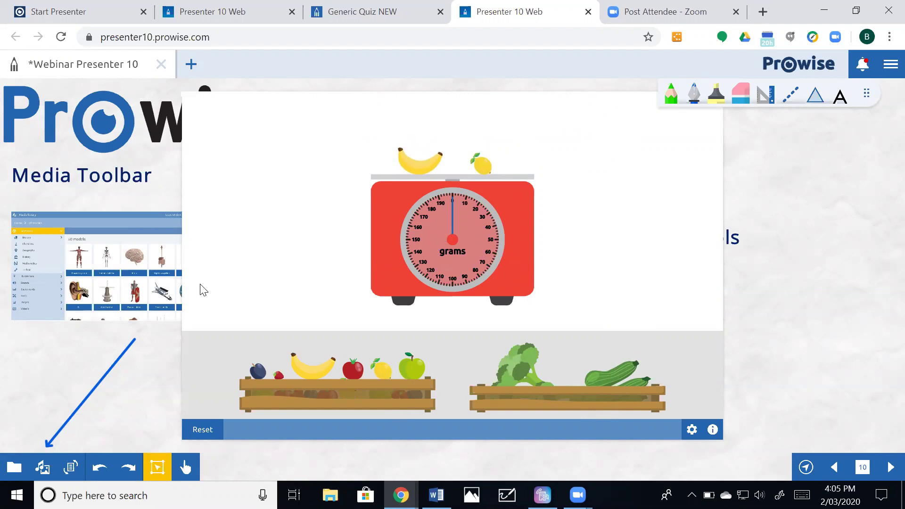
left_click(313, 242)
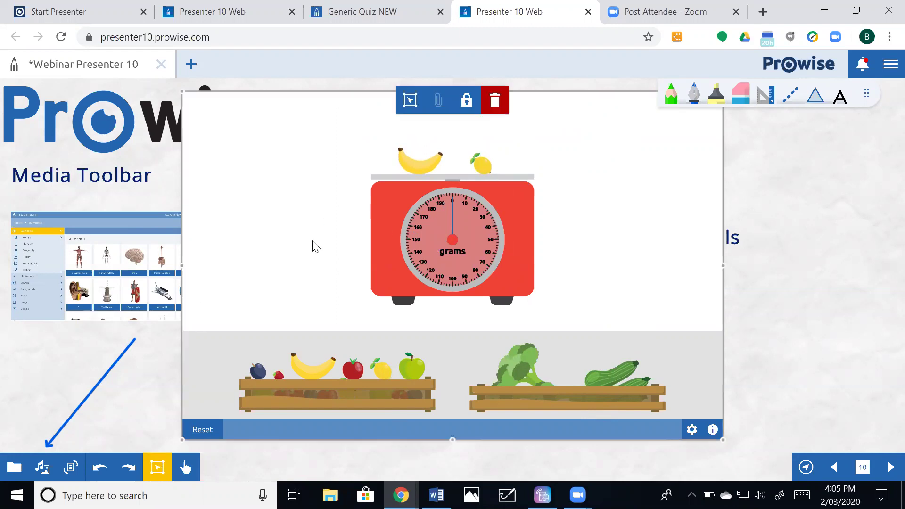
left_click(497, 105)
Step: Look through the media library's Class management tools and insert the Dice tool onto the page
left_click(42, 467)
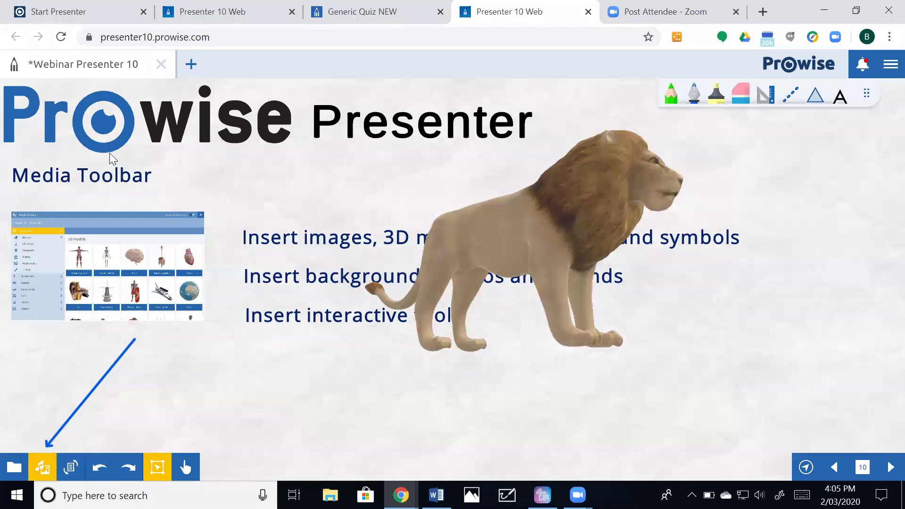
scroll(140, 344, "down", 3)
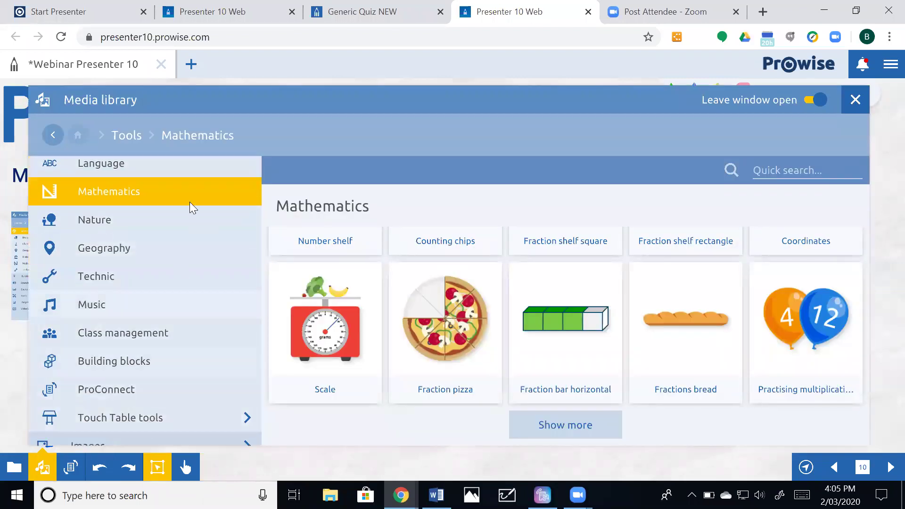
scroll(176, 395, "down", 2)
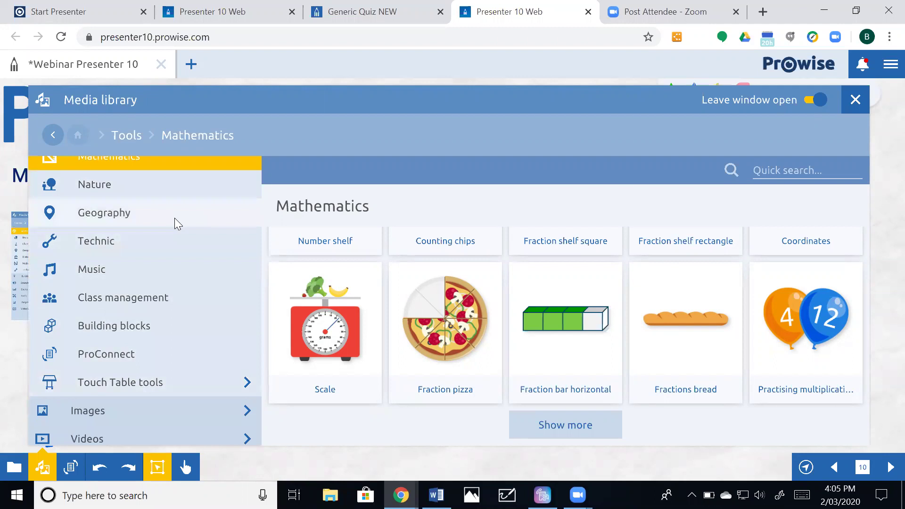
left_click(139, 296)
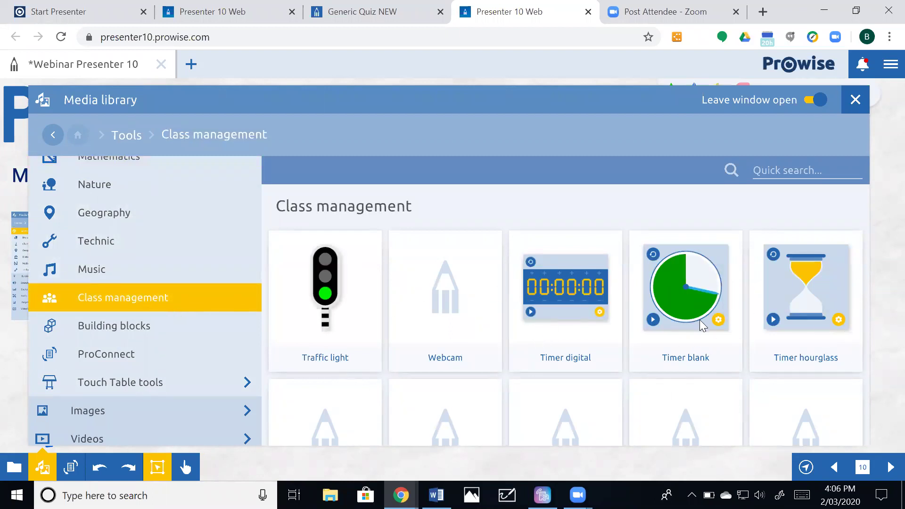
scroll(692, 341, "down", 2)
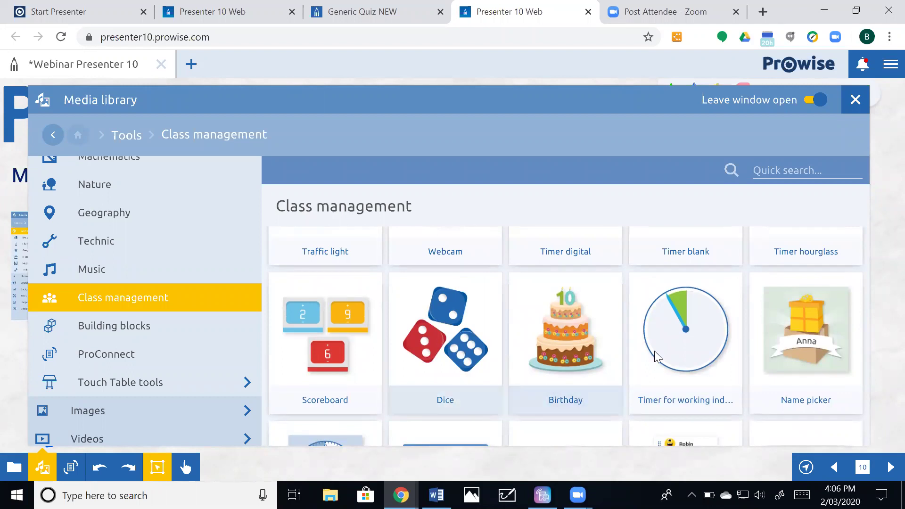
scroll(622, 314, "down", 4)
scroll(623, 315, "up", 1)
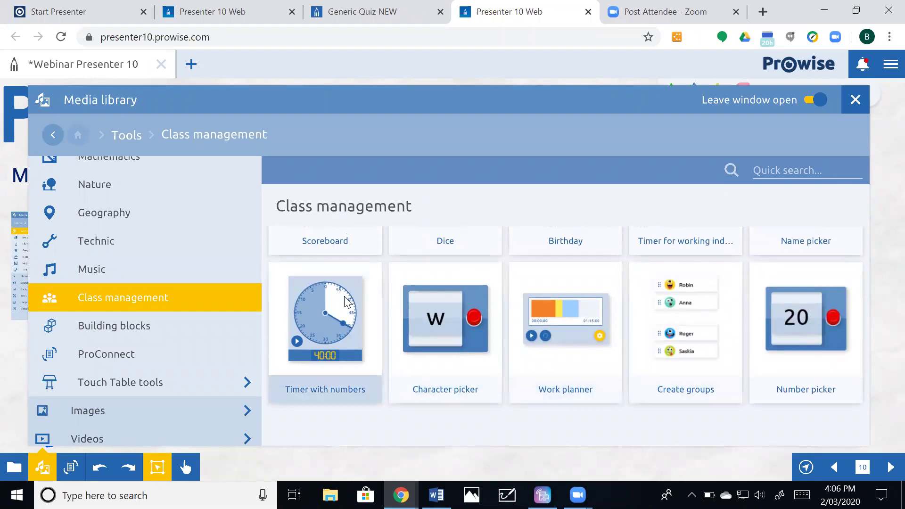
scroll(501, 353, "up", 2)
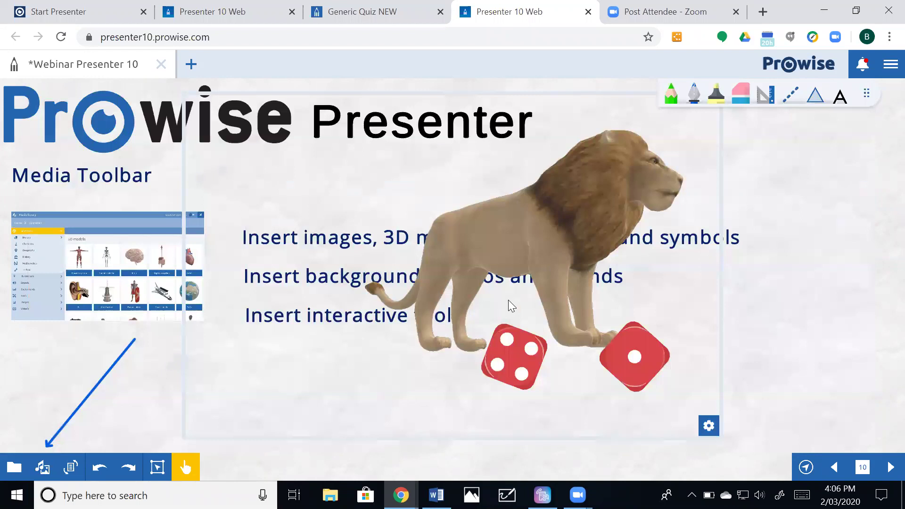
Step: Set the Dice tool to six dice in both blue and red, rolling the dice before and after the change
left_click(511, 305)
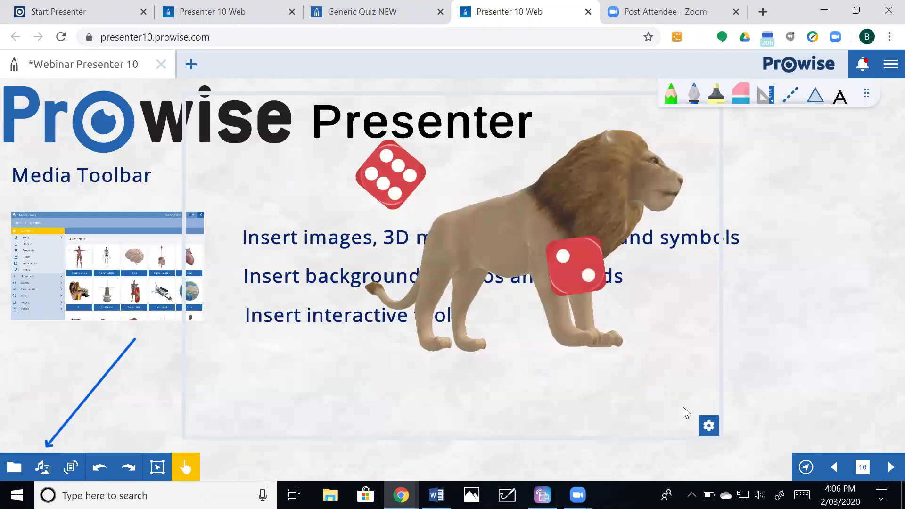
left_click(592, 279)
left_click(708, 426)
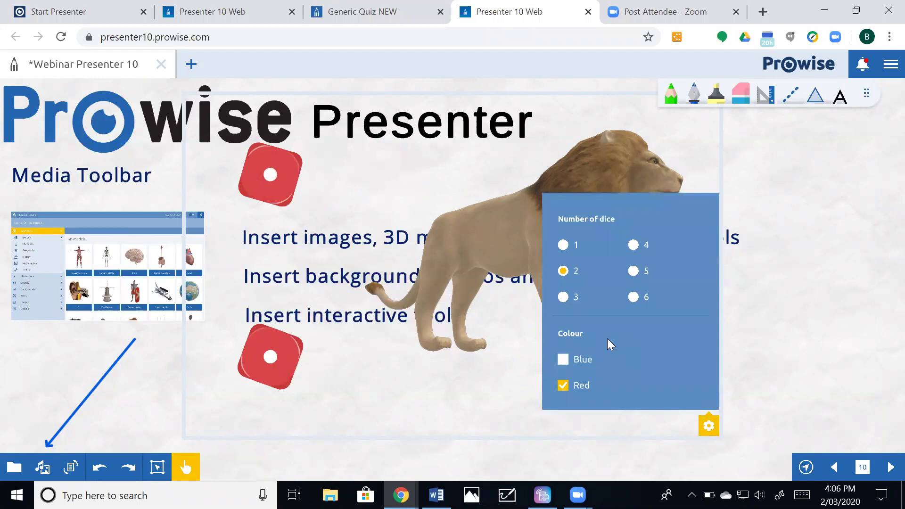
left_click(565, 359)
left_click(632, 297)
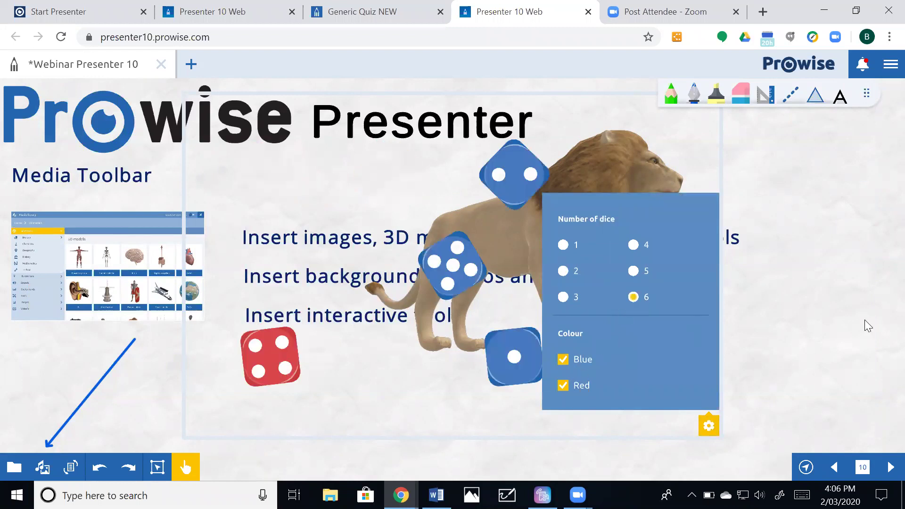
left_click(319, 384)
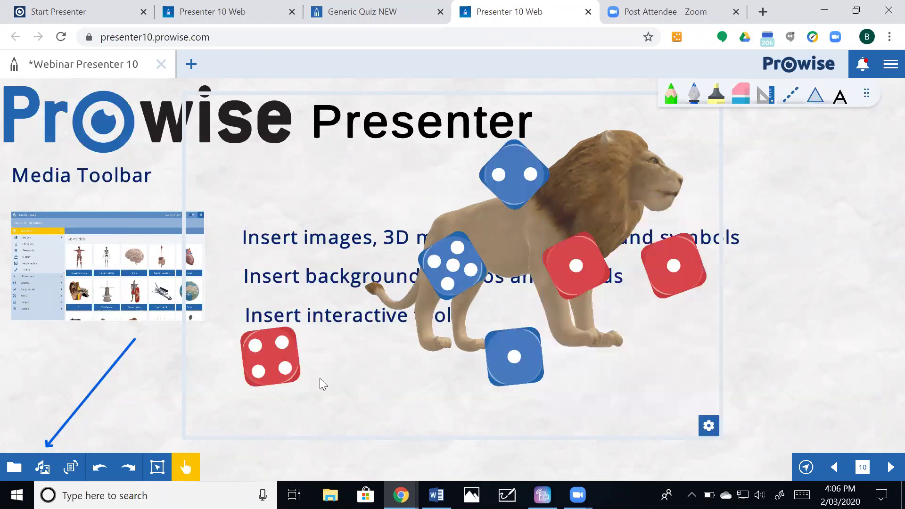
left_click(534, 370)
left_click(688, 279)
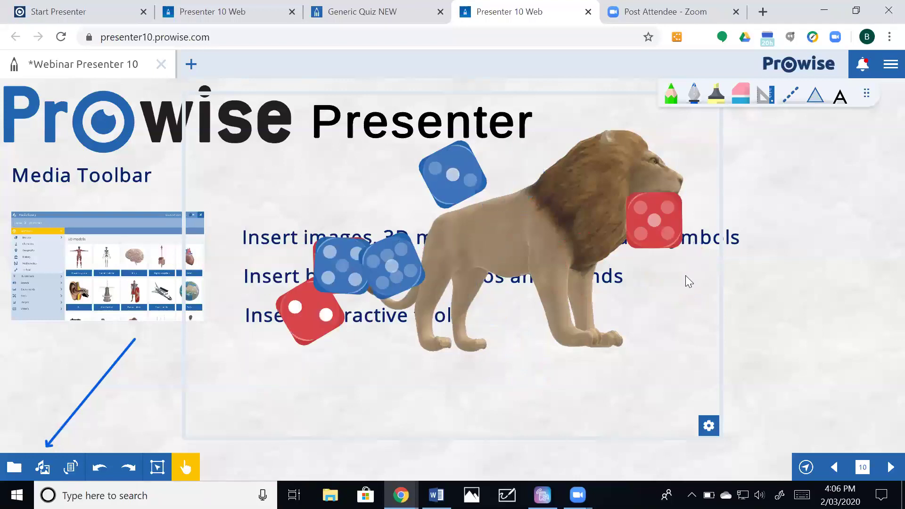
Step: Delete the Dice tool and the lion 3D model from the page with the select tool
left_click(157, 467)
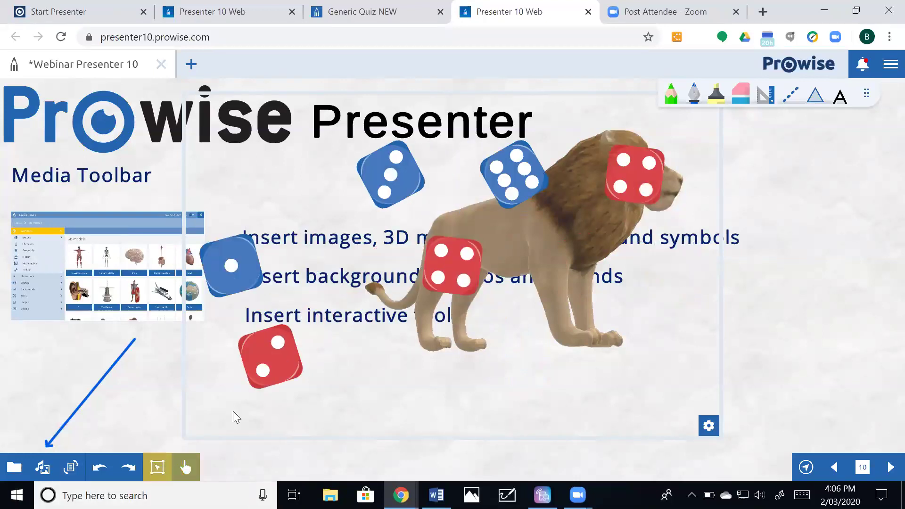
left_click(551, 273)
left_click(494, 102)
left_click(535, 195)
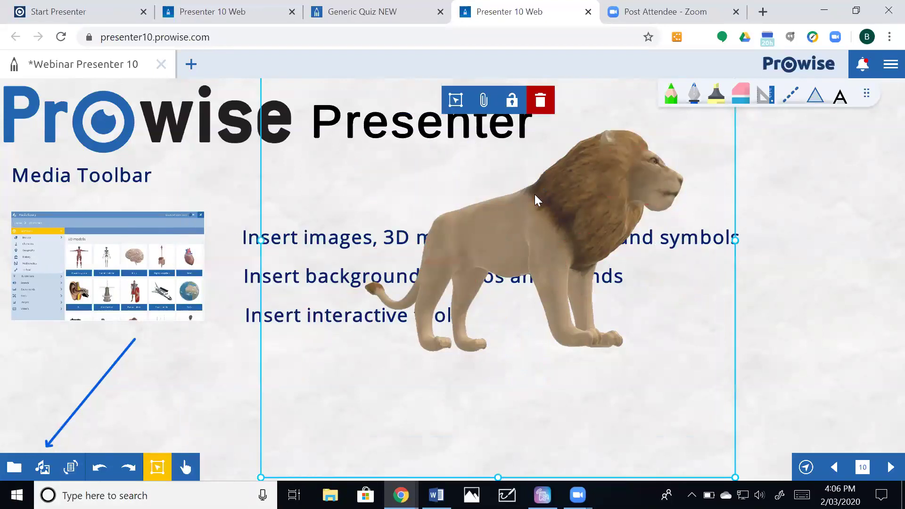
left_click(541, 108)
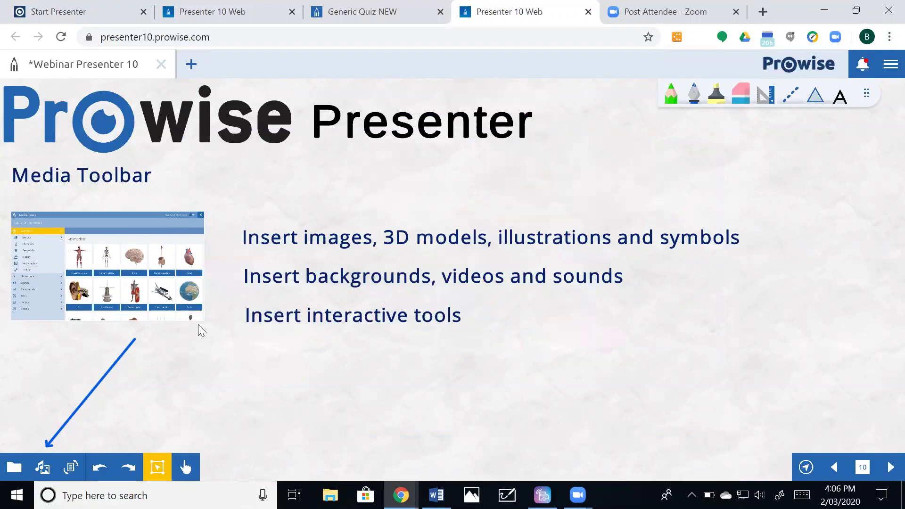
Step: Insert the Birthday tool from the media library's Class management tools onto the page and close the library
left_click(42, 467)
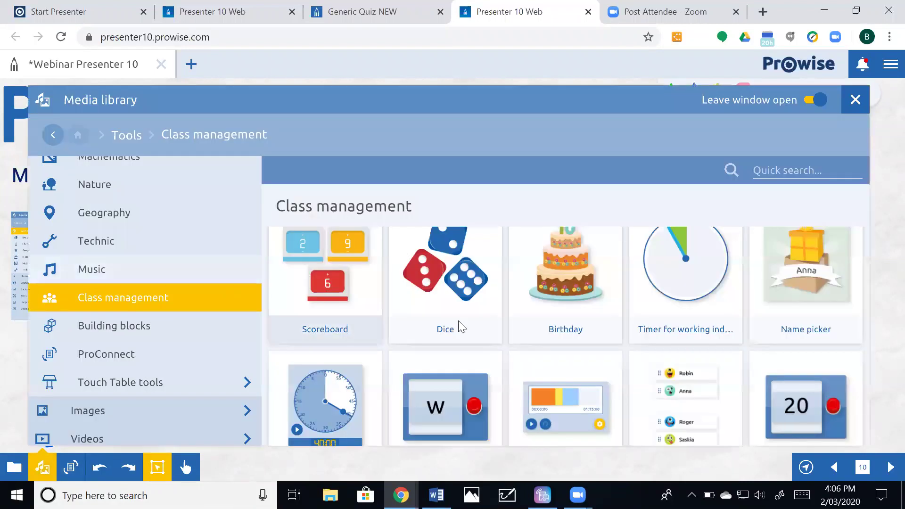
left_click(563, 290)
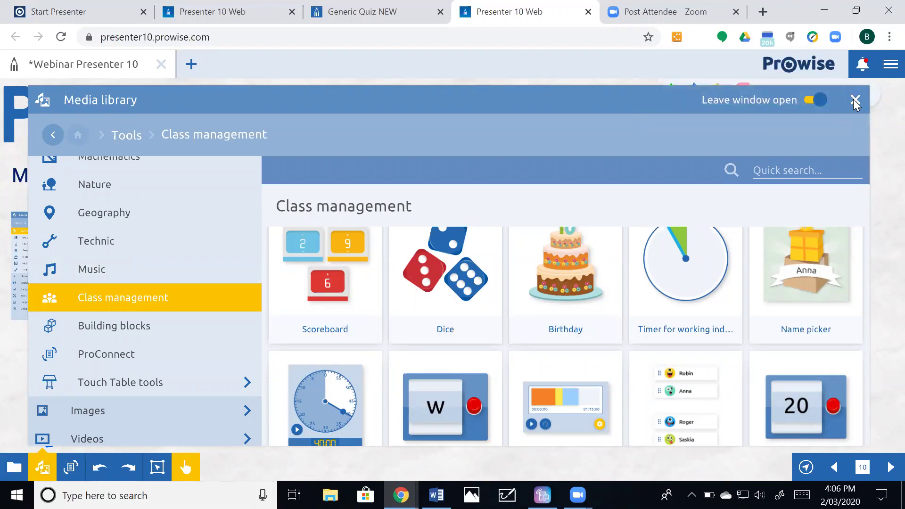
left_click(856, 101)
Step: Enter the child's first name as the Birthday tool's message and set the age to 5
left_click(667, 164)
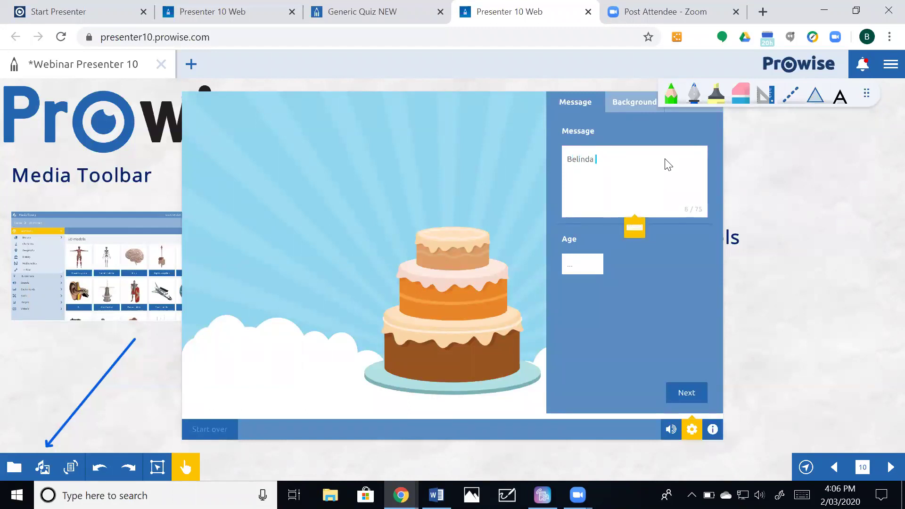
left_click(589, 265)
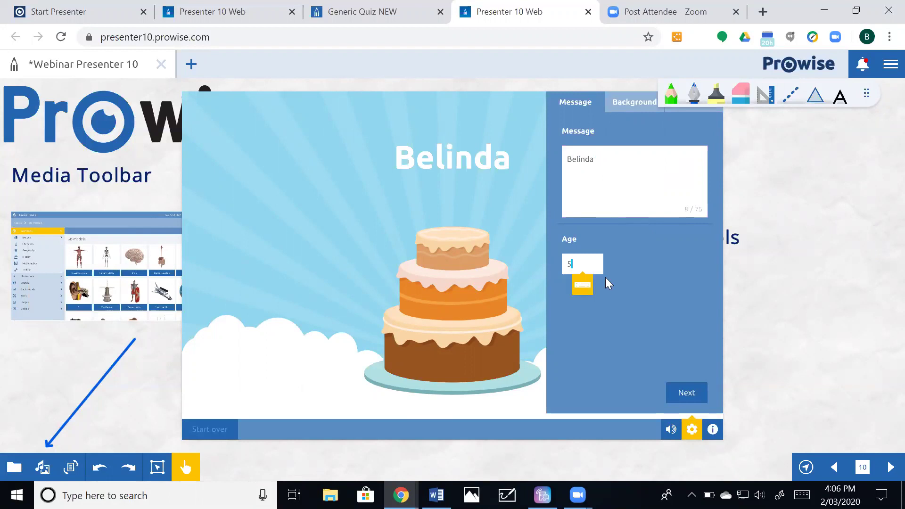
left_click(686, 393)
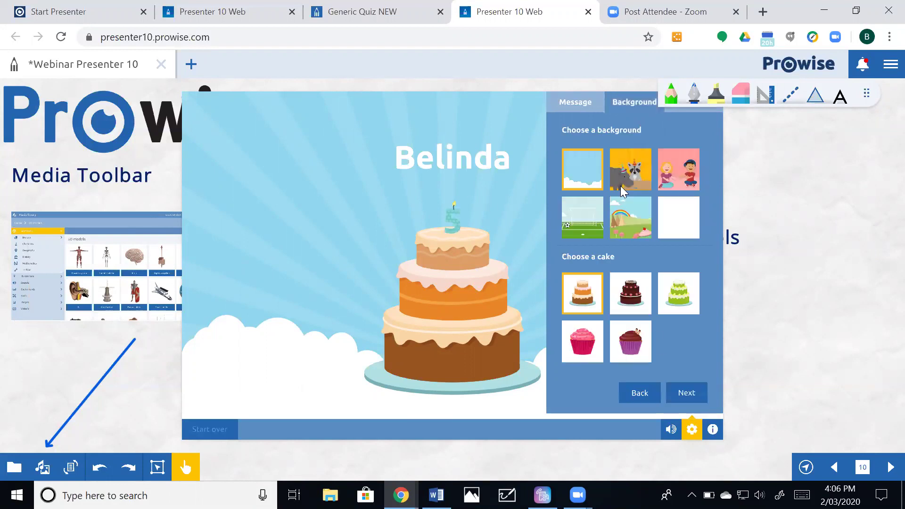
Step: Give the Birthday tool the party animals background and the pink cupcake, and start the animation without a topping
left_click(629, 176)
left_click(583, 344)
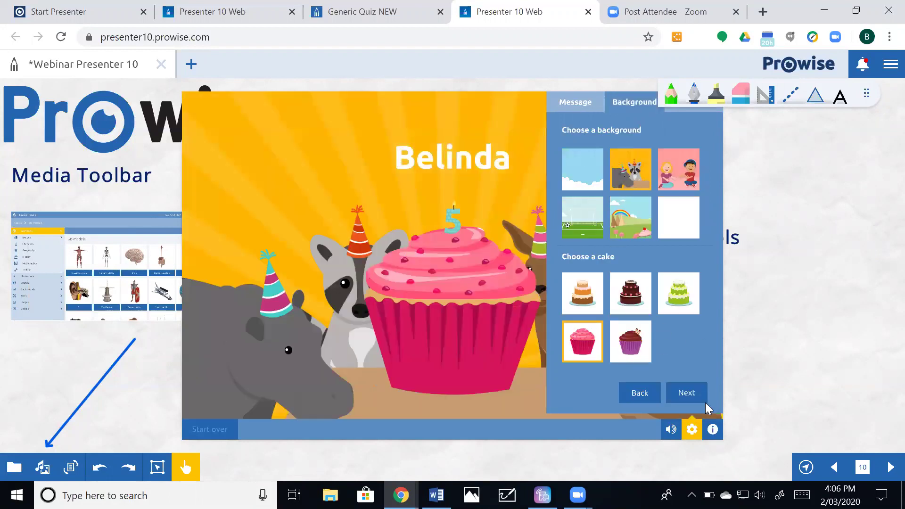
left_click(636, 394)
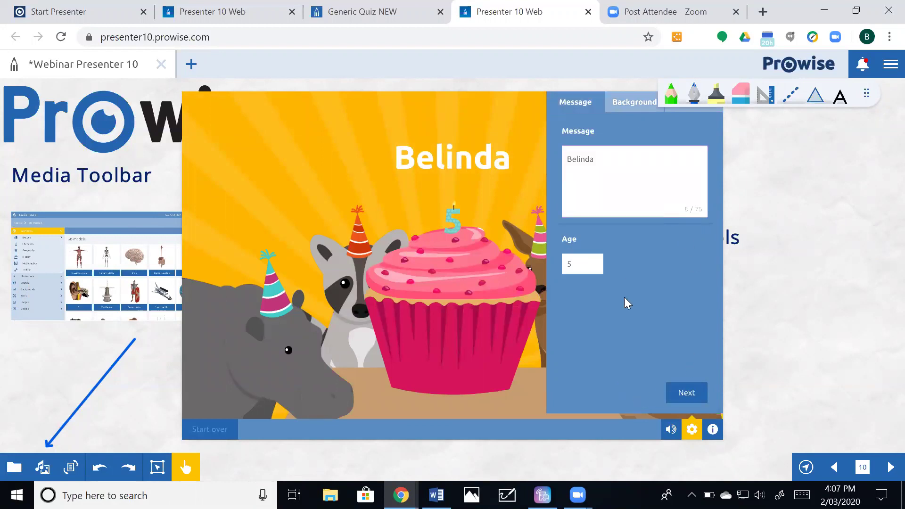
left_click(687, 394)
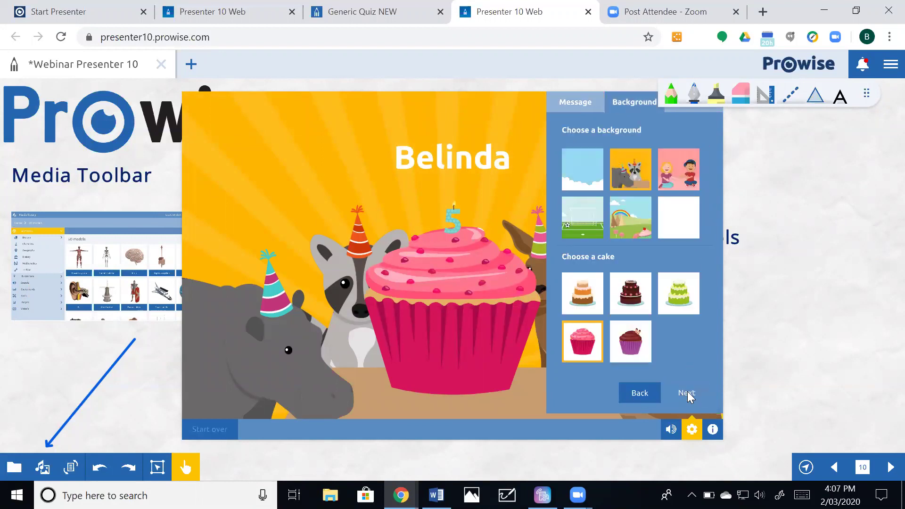
left_click(689, 393)
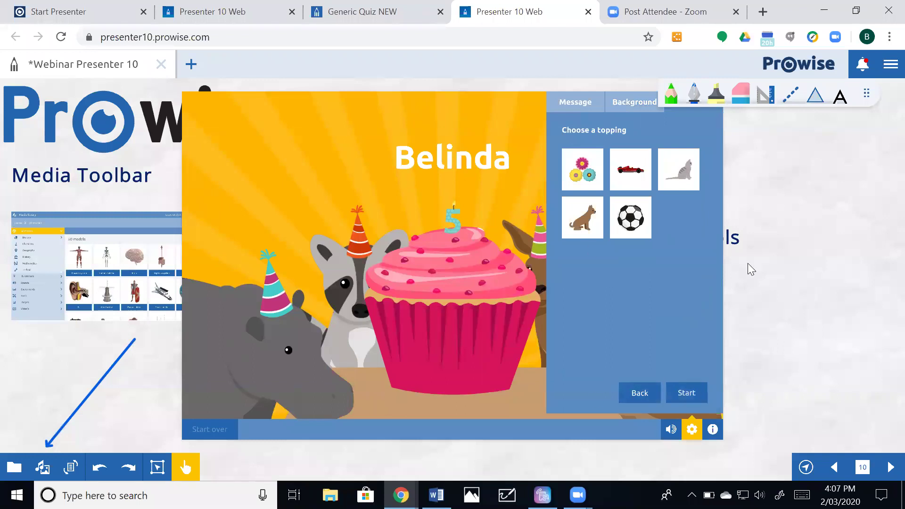
left_click(684, 393)
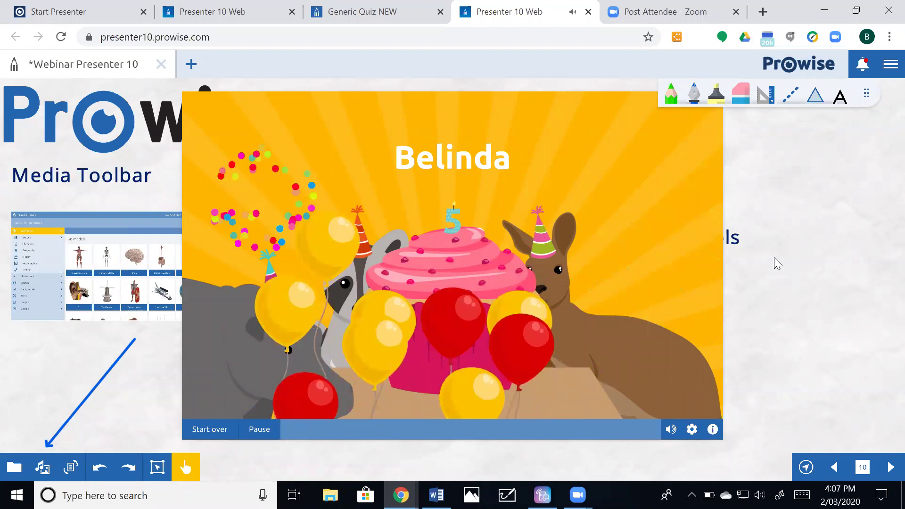
Step: Delete the Birthday tool from the page with the select tool
left_click(157, 467)
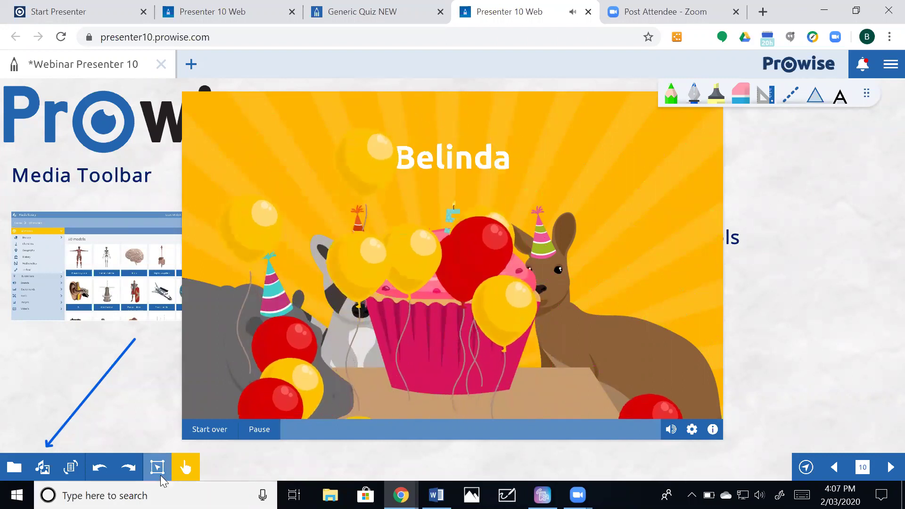
left_click(388, 314)
left_click(498, 97)
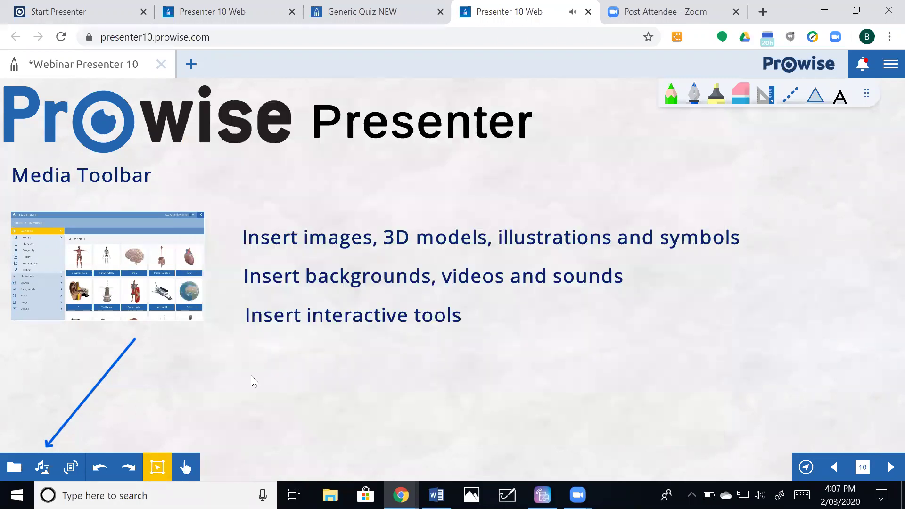
Step: Look over the Class management tools in the media library, including the traffic light, webcam and timers
left_click(43, 467)
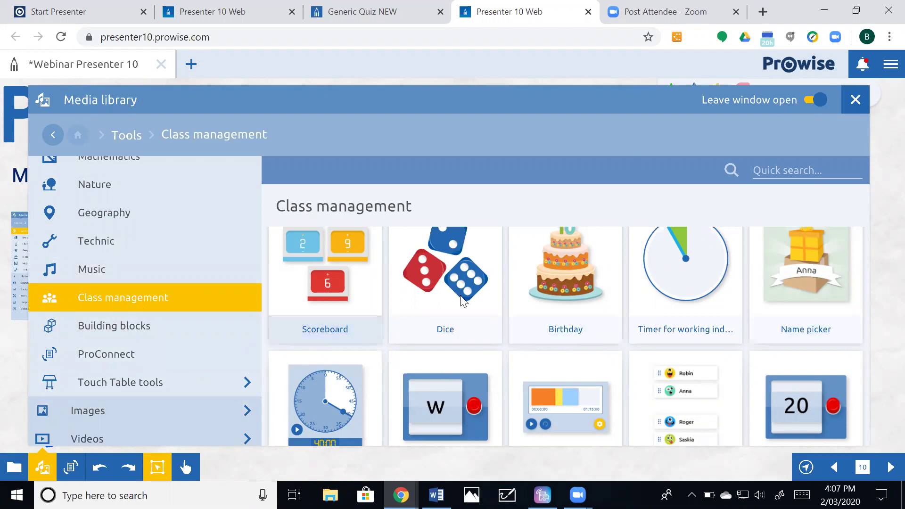
scroll(633, 320, "up", 2)
scroll(618, 323, "up", 2)
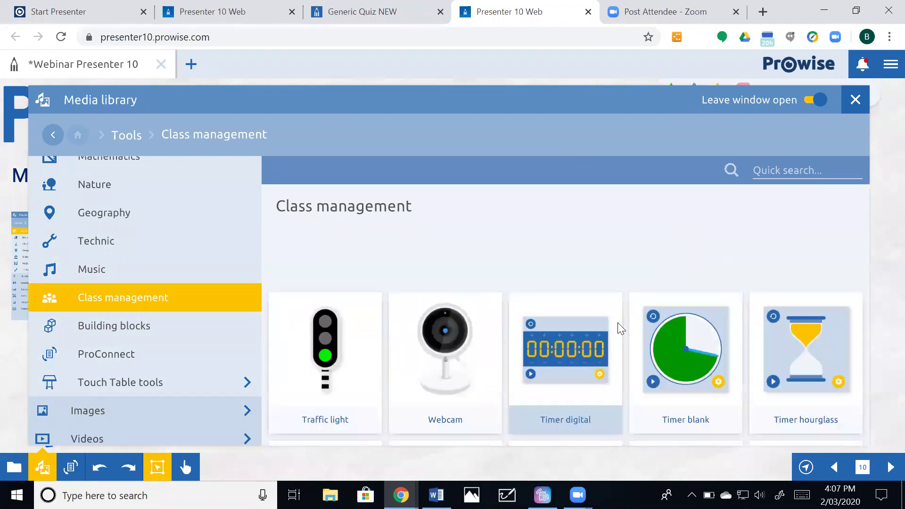
scroll(128, 372, "down", 1)
scroll(128, 371, "up", 1)
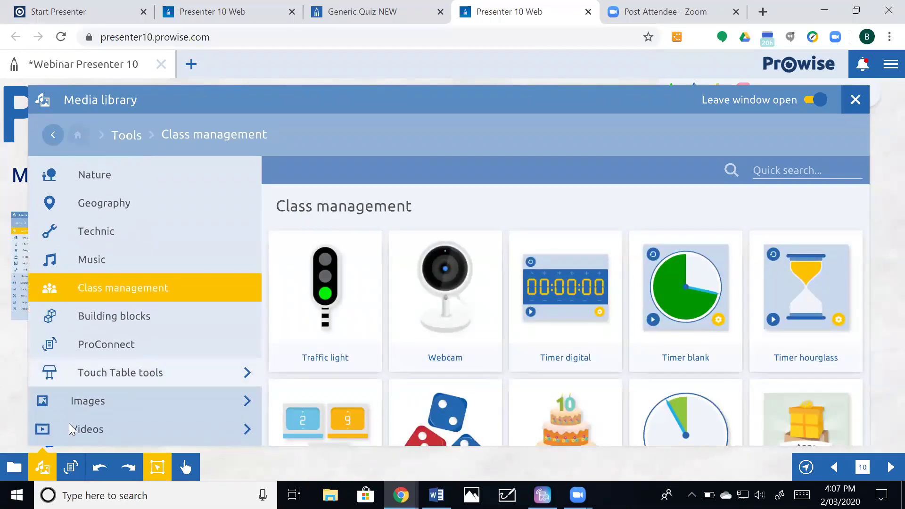
Step: Examine the media library's Images category and the collections listed under Flickr The Commons
left_click(214, 402)
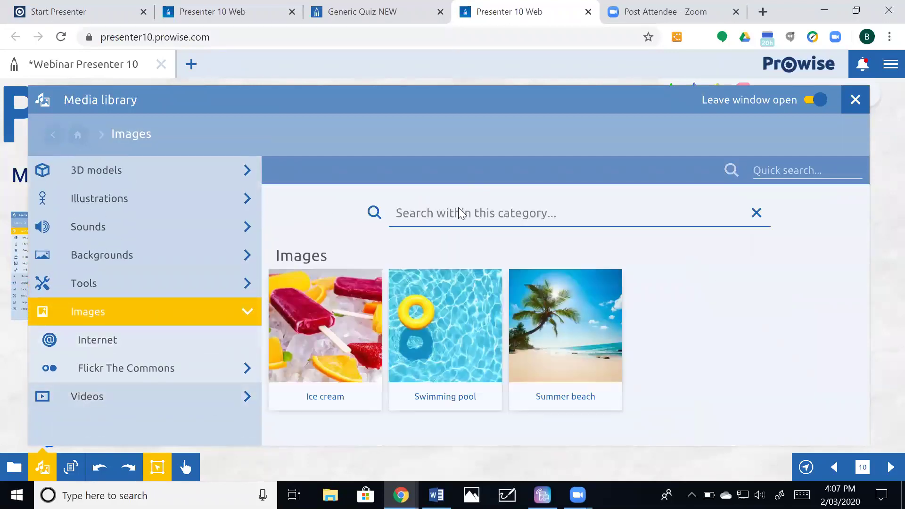
left_click(457, 208)
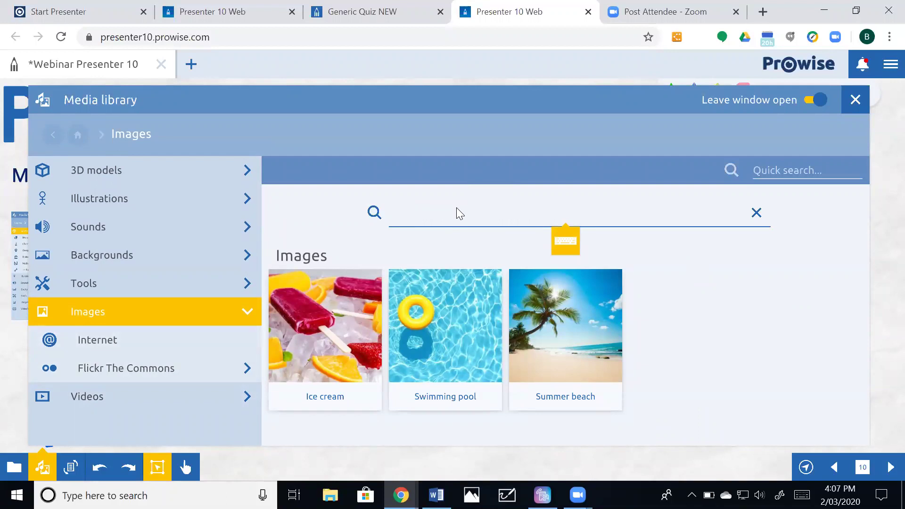
left_click(171, 336)
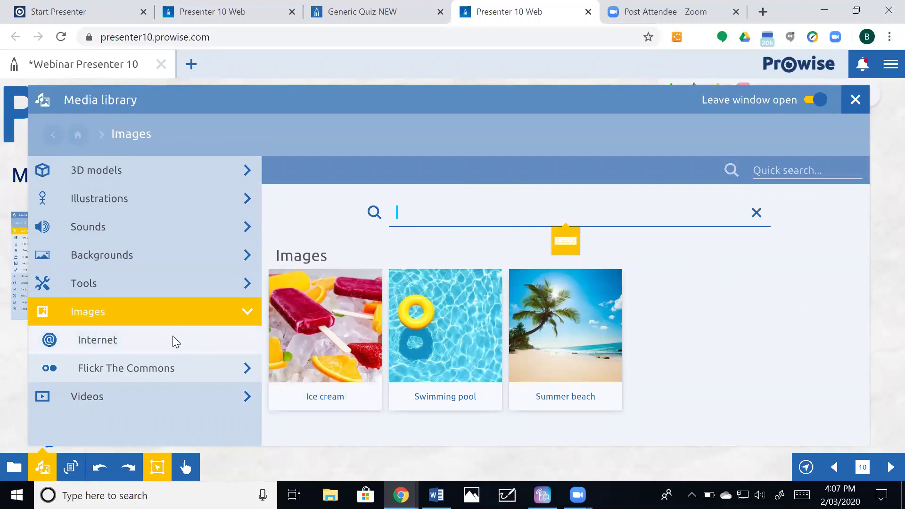
left_click(195, 368)
scroll(207, 353, "down", 2)
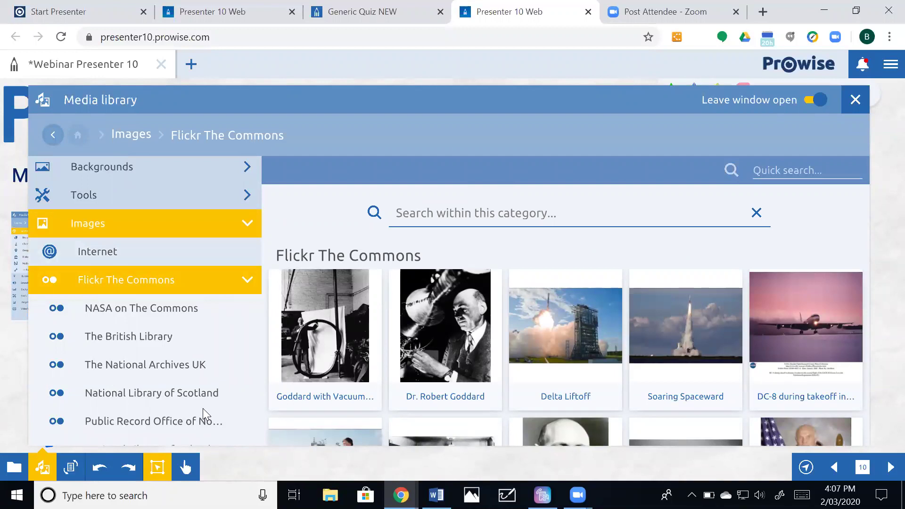
scroll(203, 408, "up", 2)
scroll(203, 408, "down", 1)
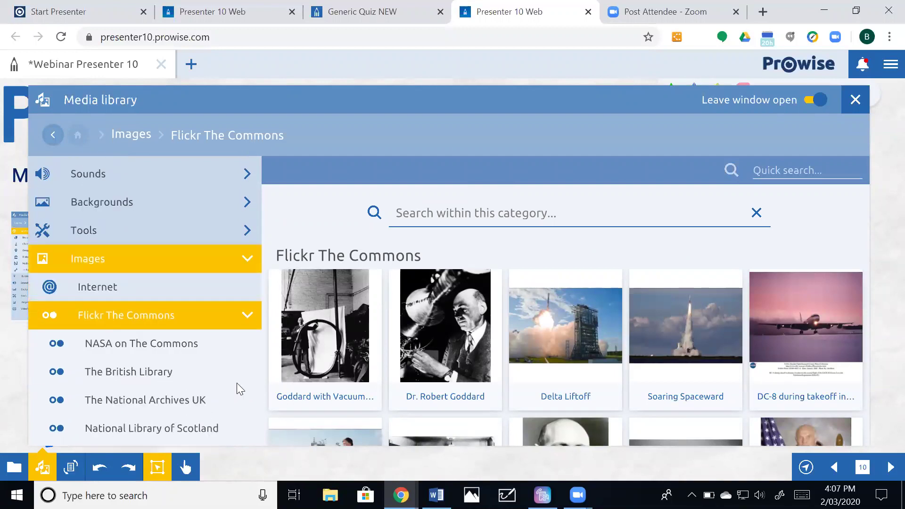
scroll(226, 377, "up", 1)
Step: Search the media library's Internet images for "dog png", correcting the misspelled search term
left_click(444, 212)
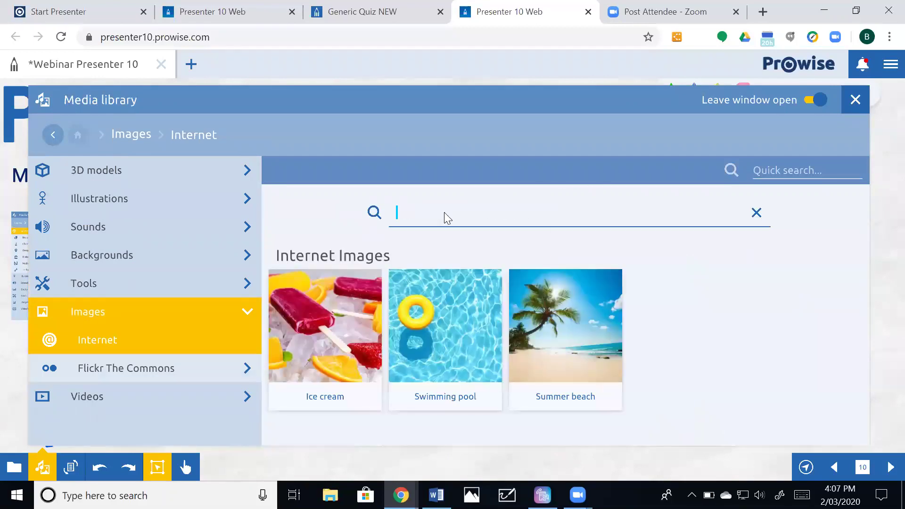
type("dog ")
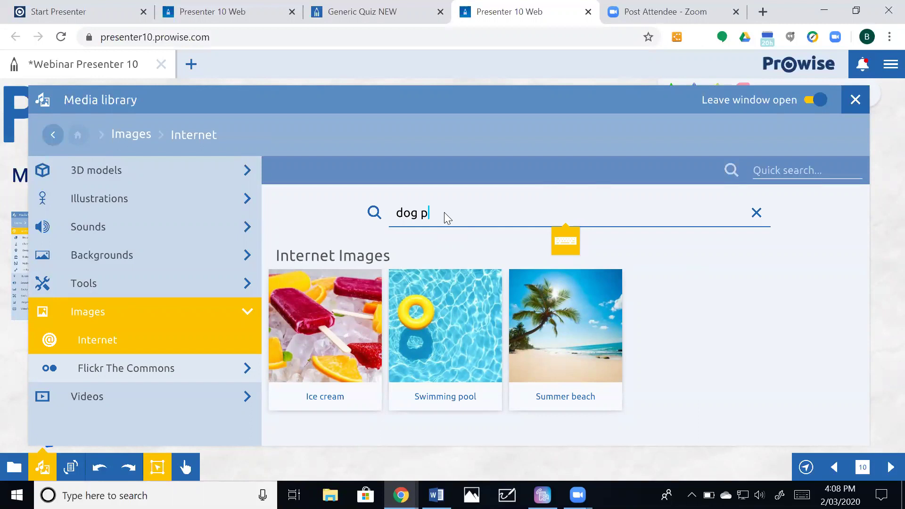
type("ppng")
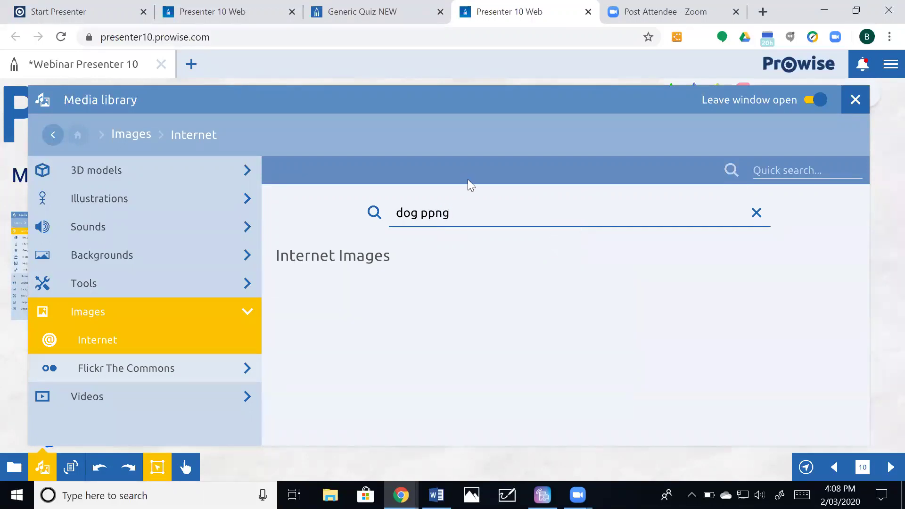
left_click(454, 218)
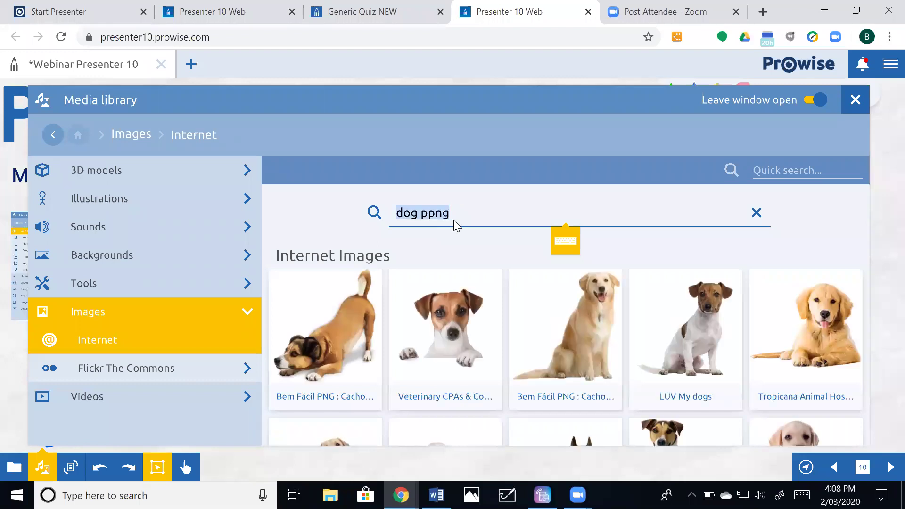
left_click(466, 215)
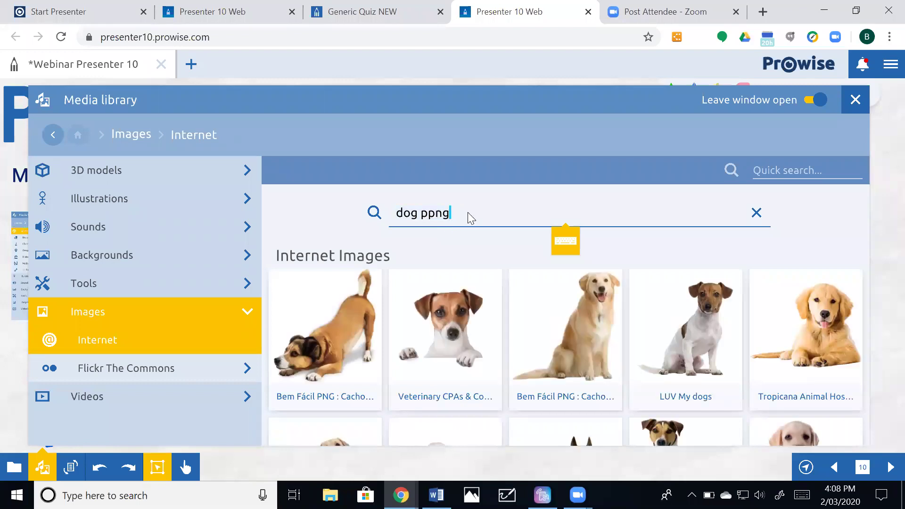
key("BackSpace")
key("BackSpace")
type("ng")
key("Return")
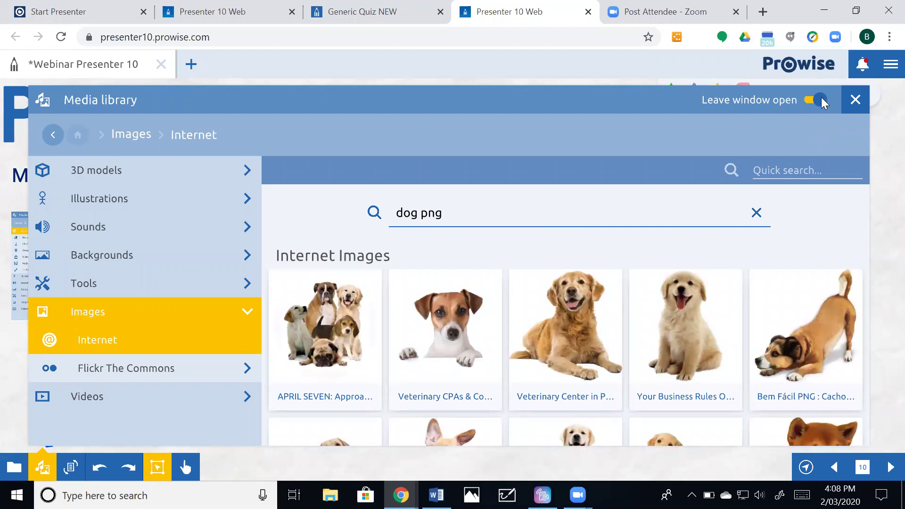
Step: Insert the lying golden retriever, the sitting puppy and the bowing brown dog images onto the page, and close the library
left_click(583, 396)
left_click(679, 398)
left_click(792, 398)
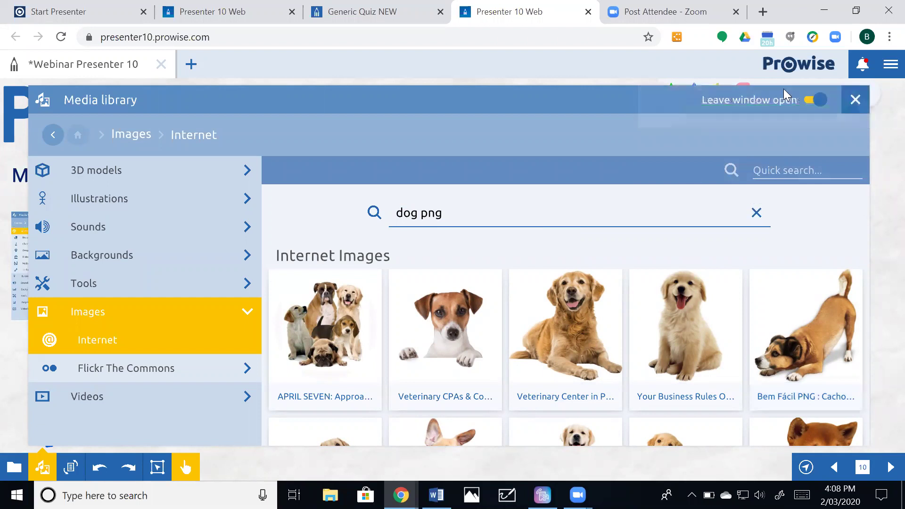
left_click(855, 100)
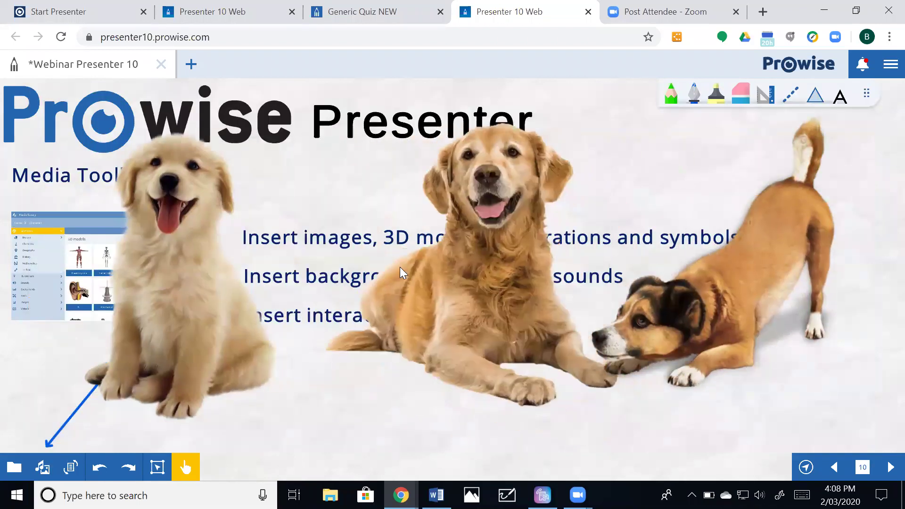
Step: Select the sitting puppy image with the select tool to show its editing handles, and return to the hand tool
left_click(157, 467)
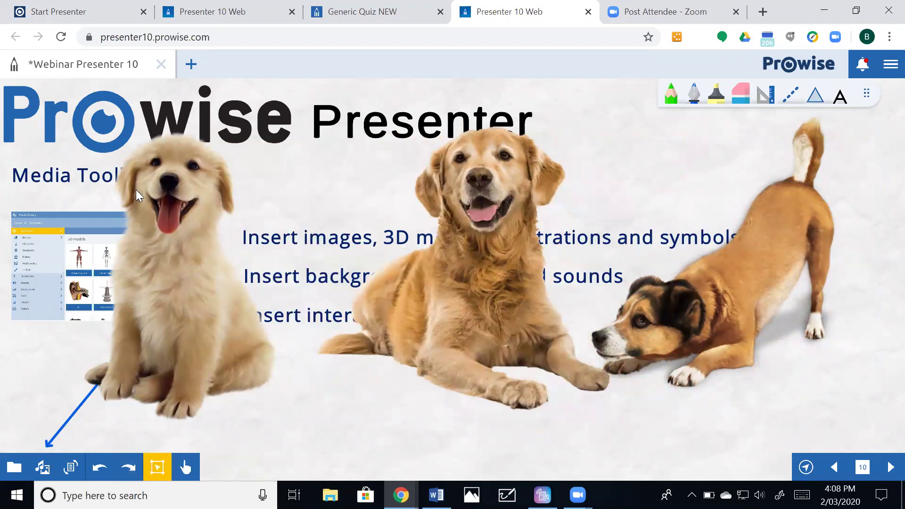
left_click(196, 285)
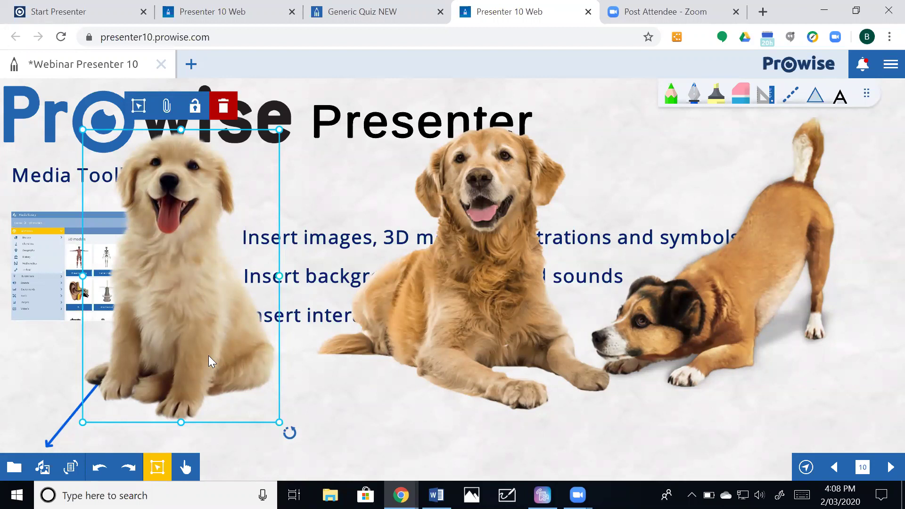
left_click(186, 466)
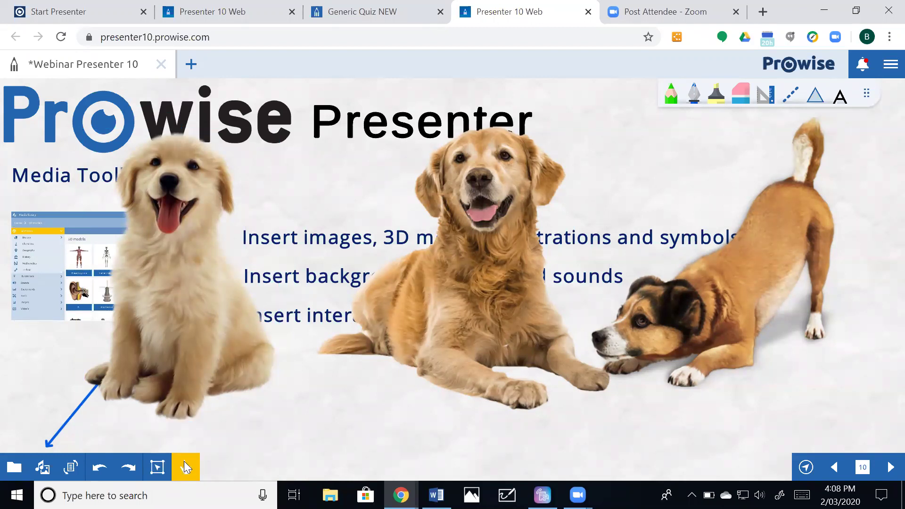
Step: Search the media library's Videos category for "dog"
left_click(42, 468)
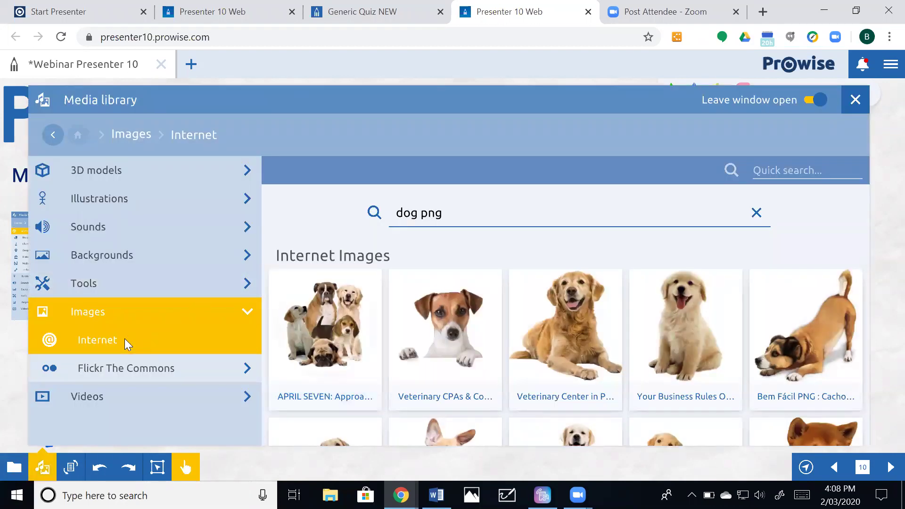
left_click(857, 100)
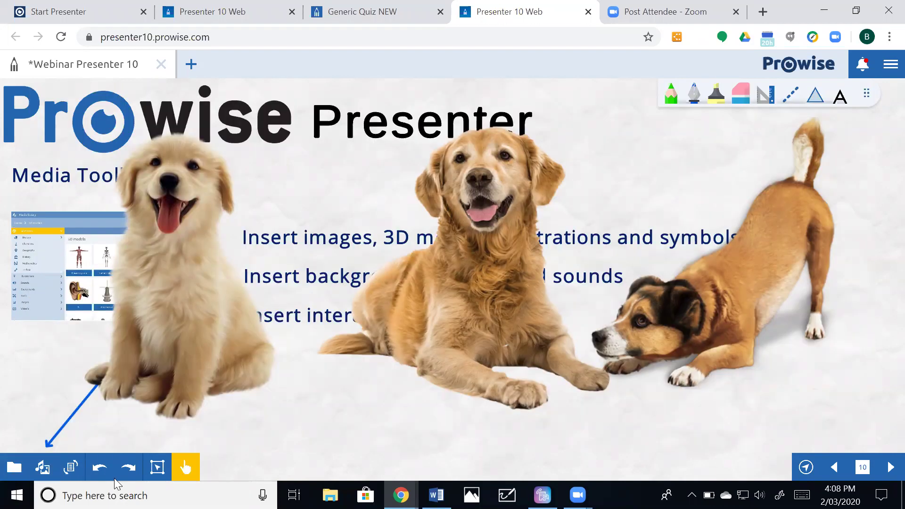
left_click(47, 464)
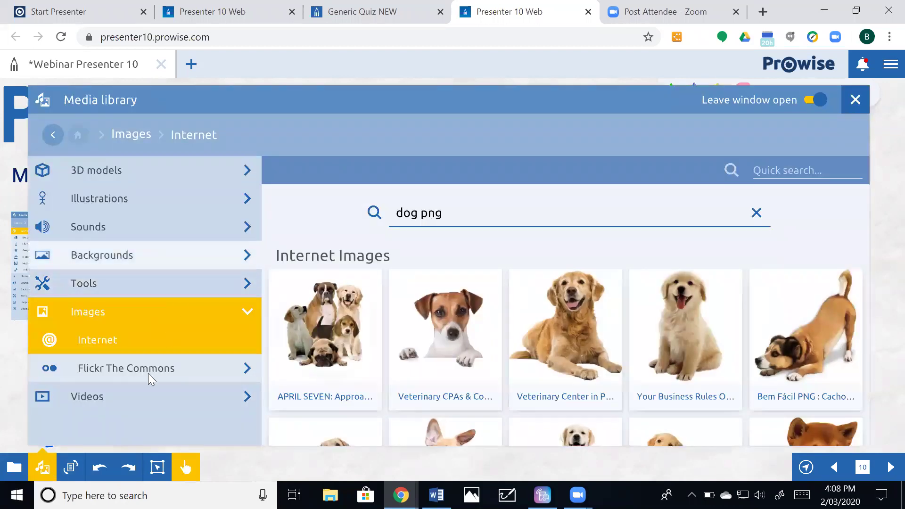
left_click(134, 392)
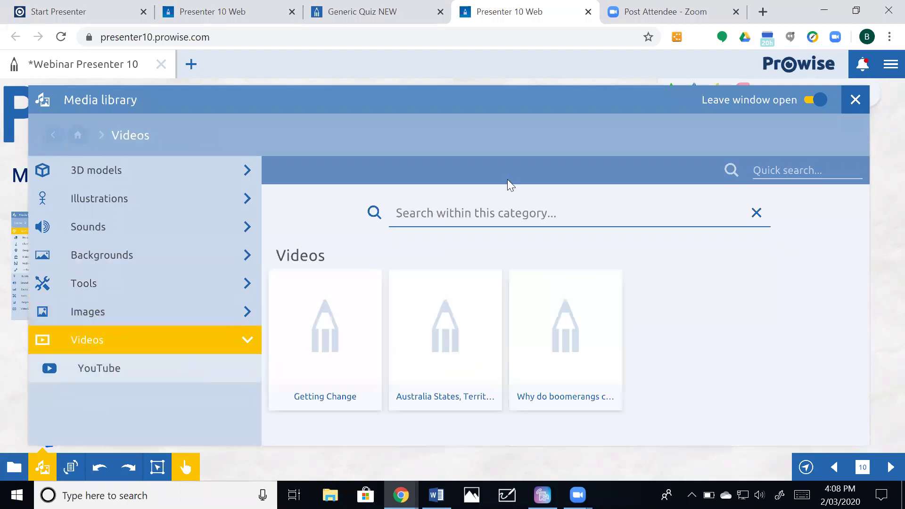
left_click(446, 218)
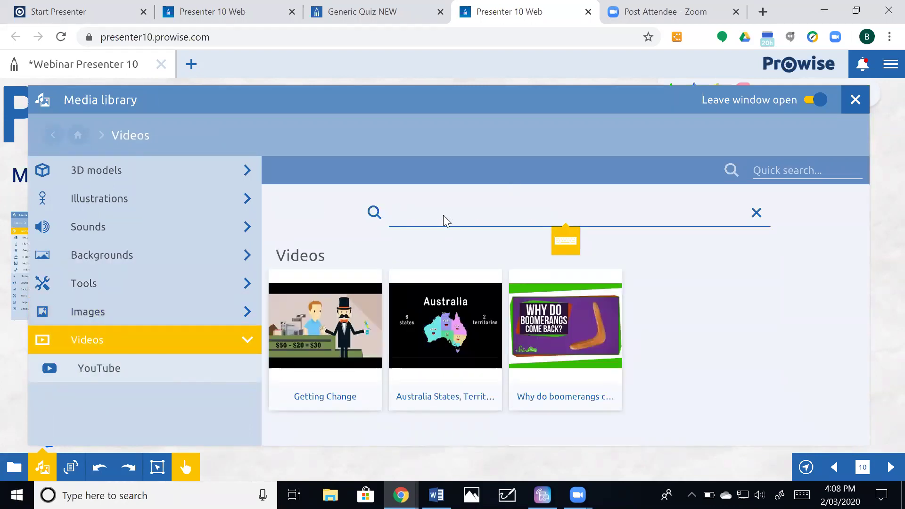
type("dog")
key("Return")
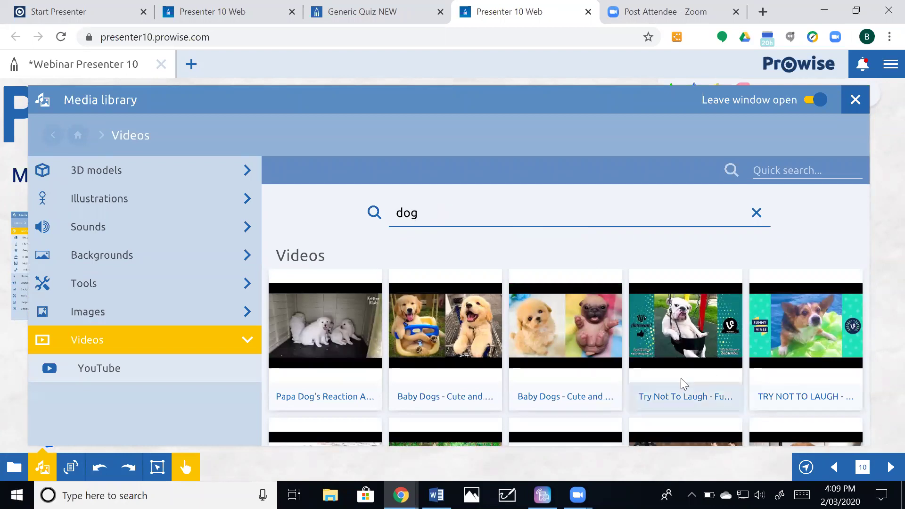
Step: Insert the "Try Not To Laugh" bulldog video onto the page, play it in the video player, and close the player
left_click(672, 399)
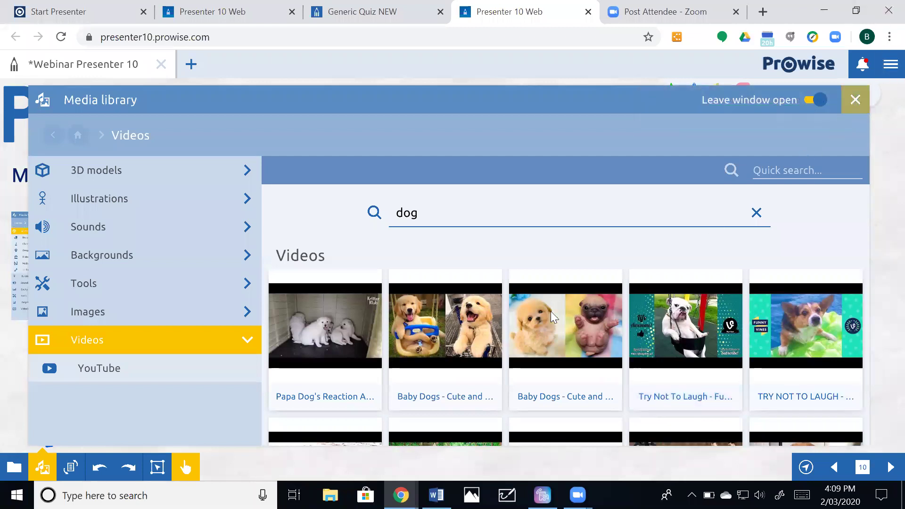
left_click(856, 99)
left_click(584, 332)
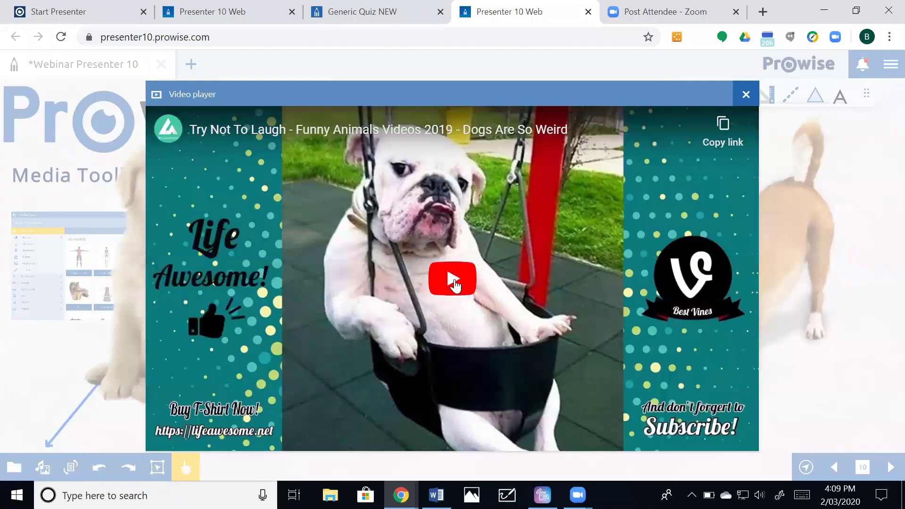
left_click(454, 285)
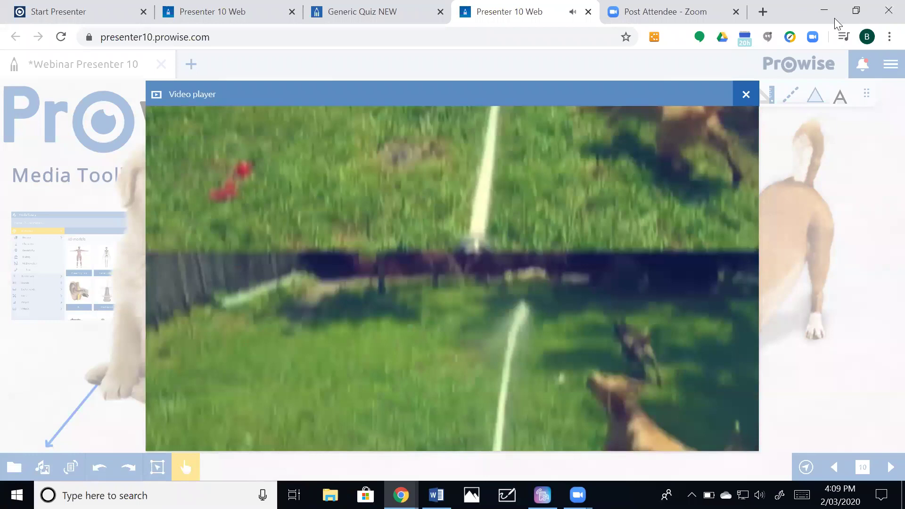
left_click(748, 96)
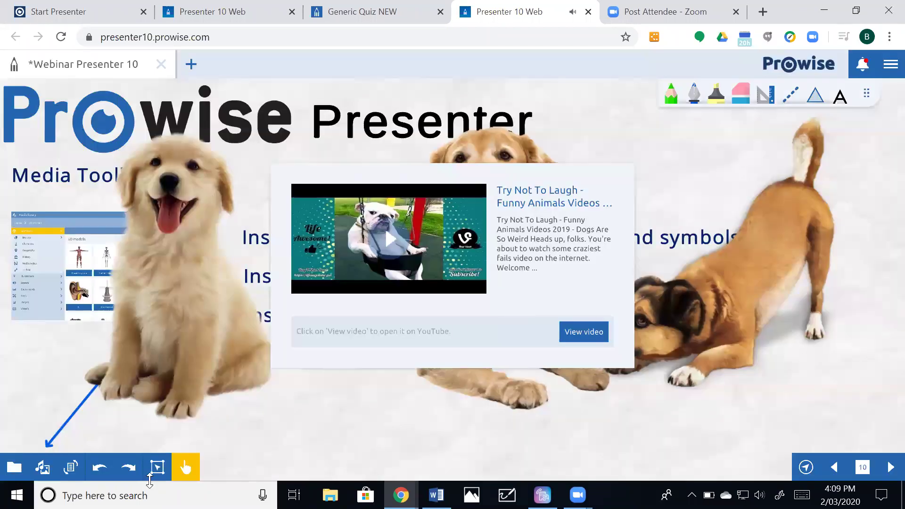
Step: Select the inserted "Try Not To Laugh" video block with the select tool and delete it from the page
left_click(157, 468)
left_click(461, 293)
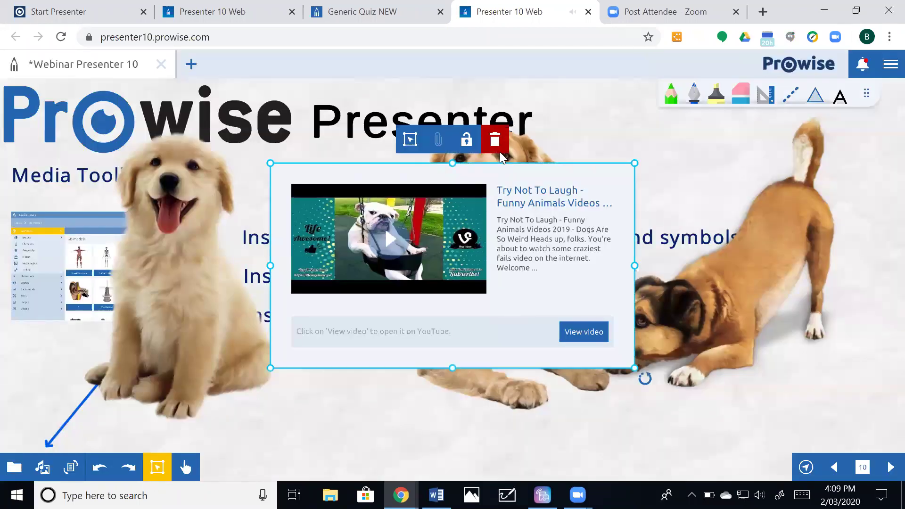
left_click(493, 142)
left_click(43, 466)
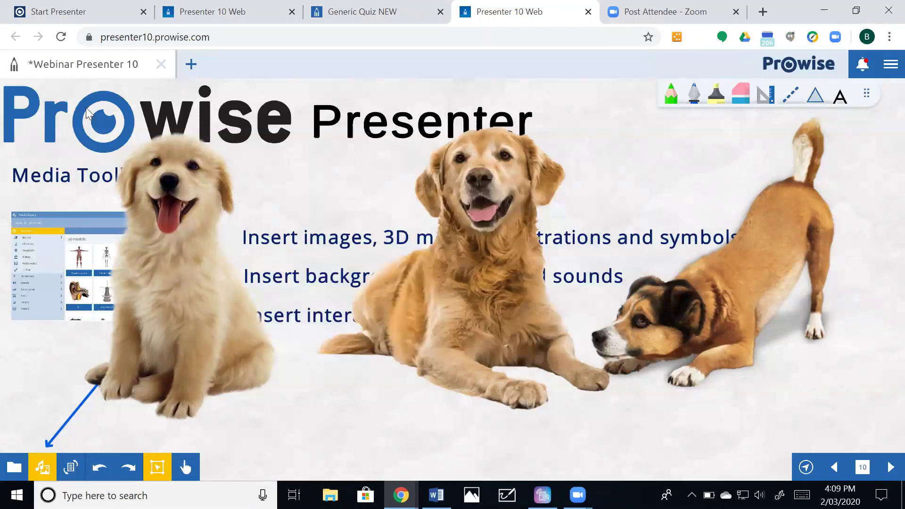
left_click(39, 462)
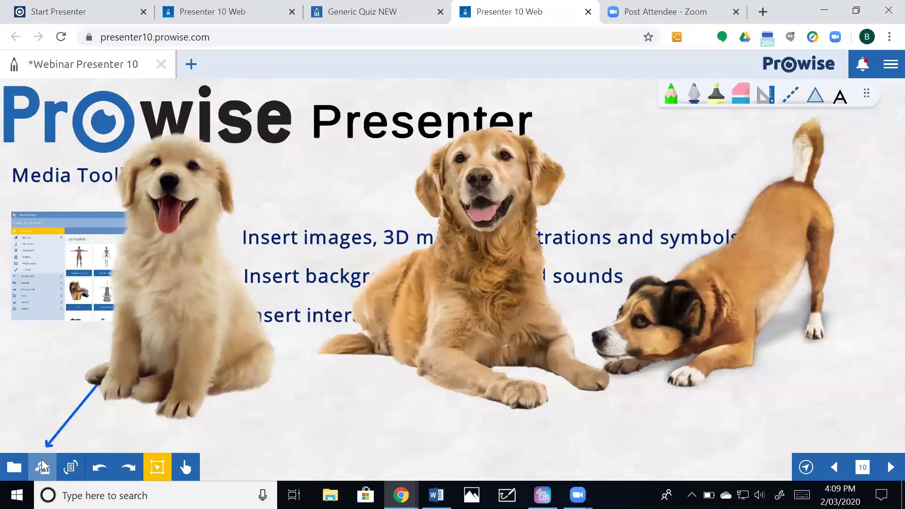
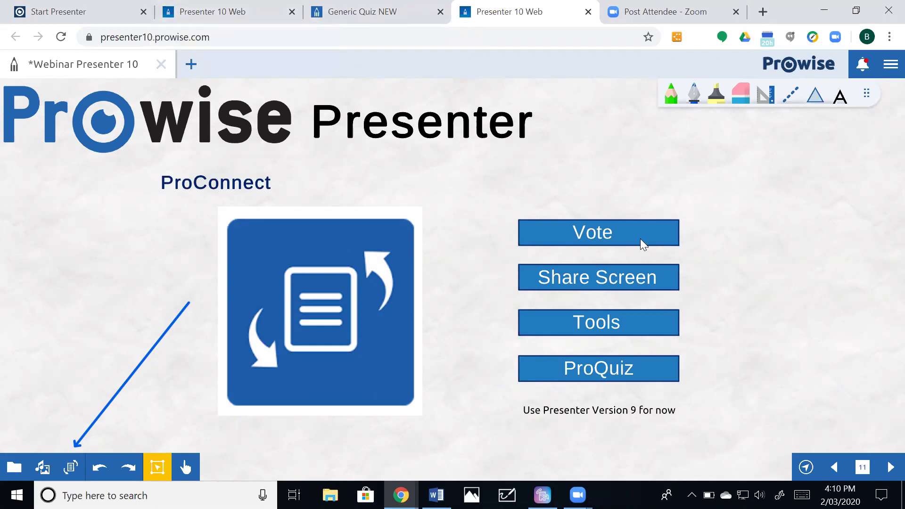
Step: Switch to the Start Presenter site, go to Presenter 9, and start it with a blank page
left_click(245, 13)
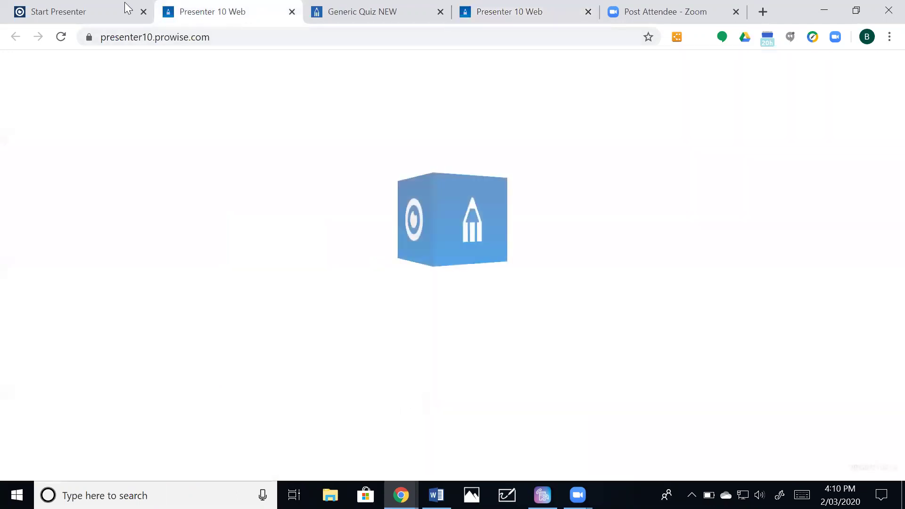
left_click(89, 11)
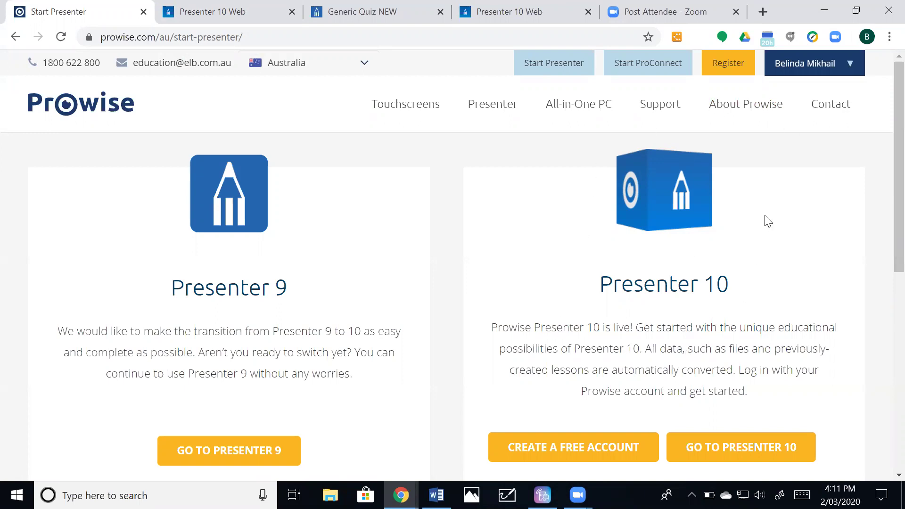
left_click(248, 434)
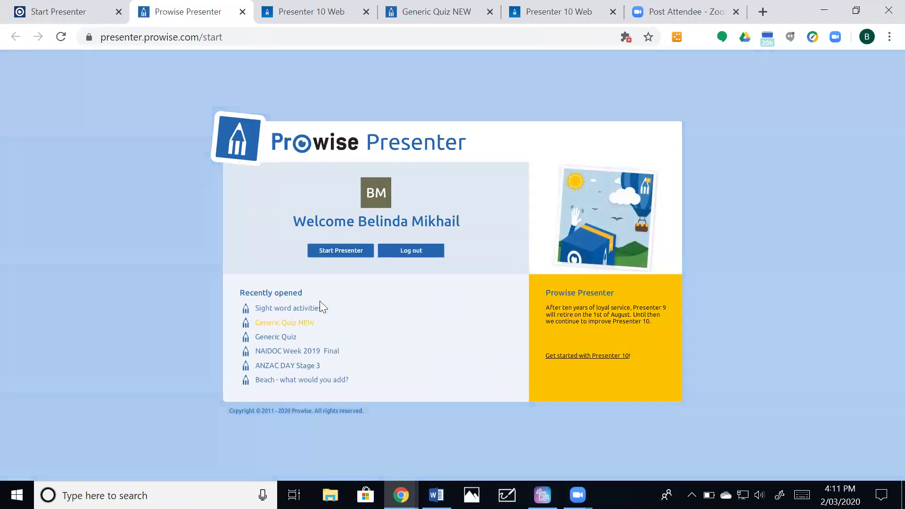
left_click(342, 257)
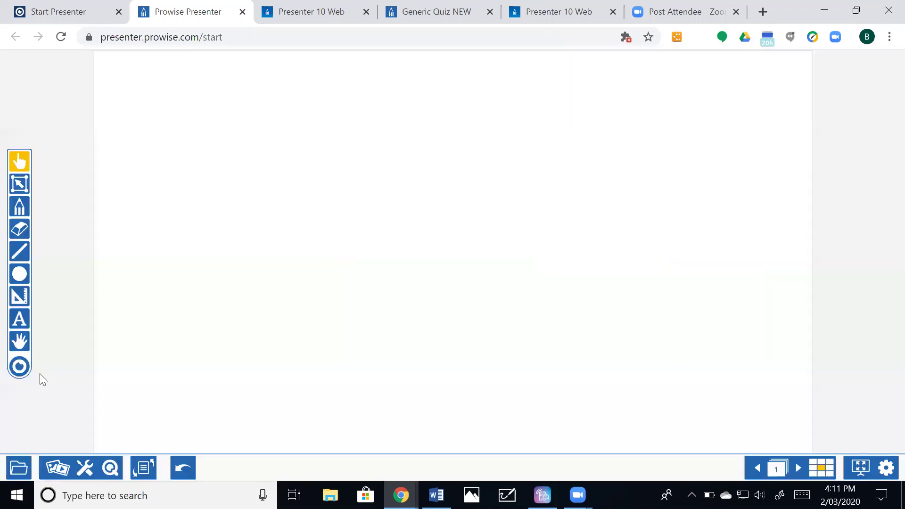
Step: Move the floating toolbar inward so it sits beside the edge of the blank page
left_click(57, 468)
left_click(73, 332)
left_click_drag(14, 367, 85, 344)
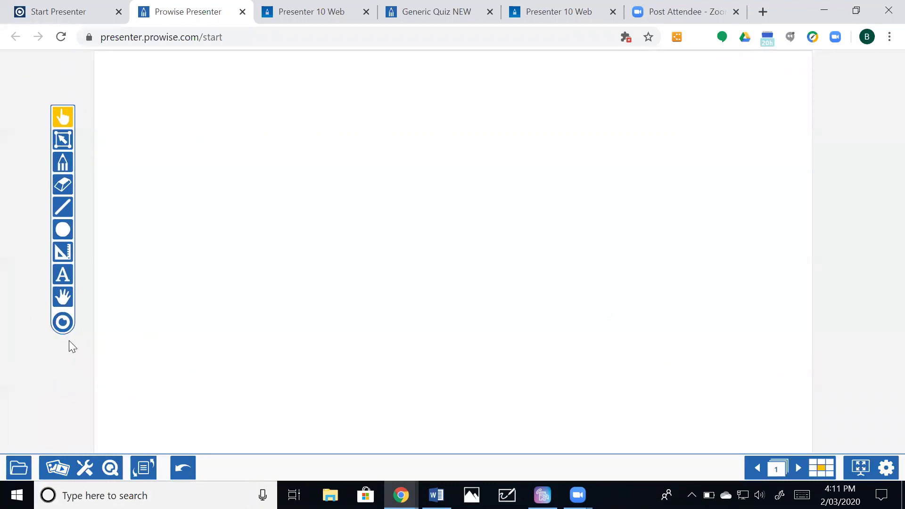
Step: Search Presenter 9's Internet images for "dog png"
left_click(23, 469)
left_click(56, 468)
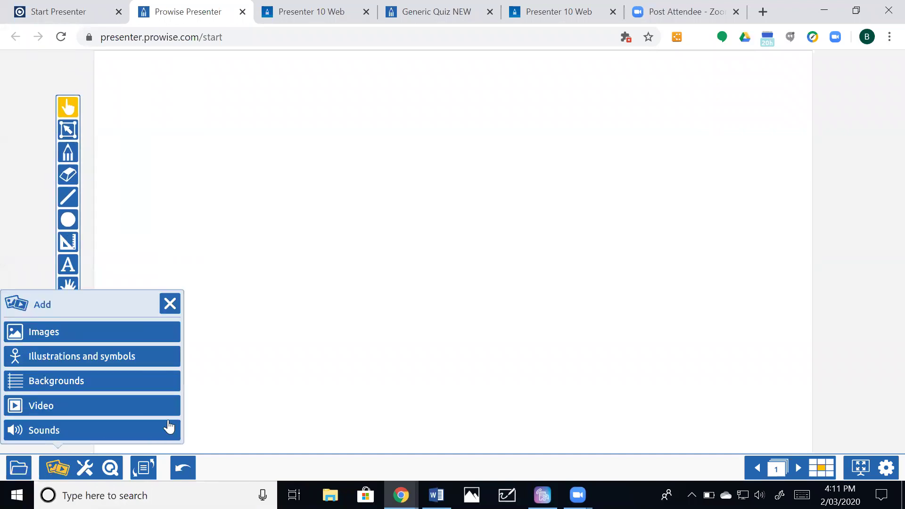
left_click(122, 332)
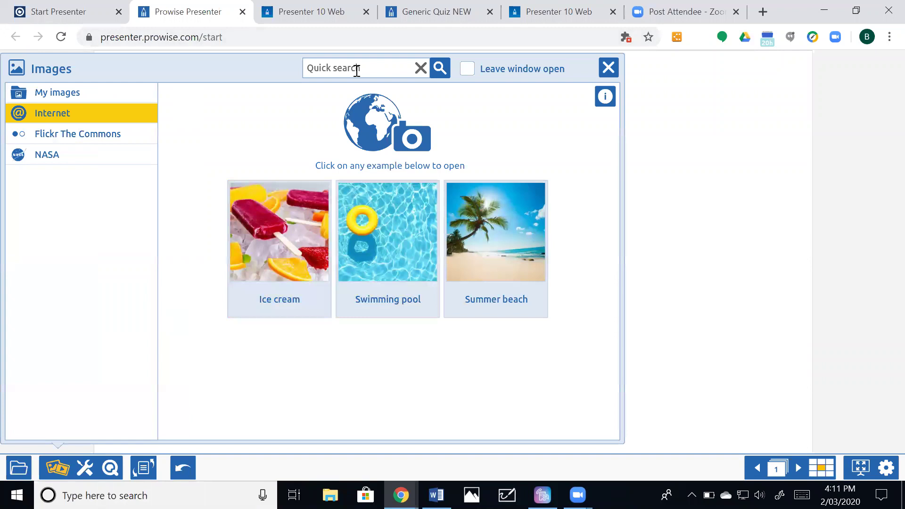
left_click(357, 71)
type("dog png")
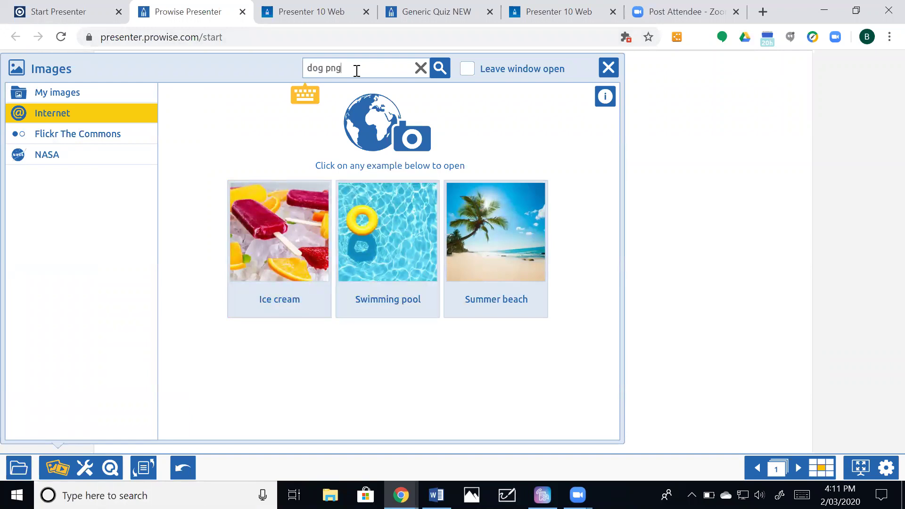
key("Return")
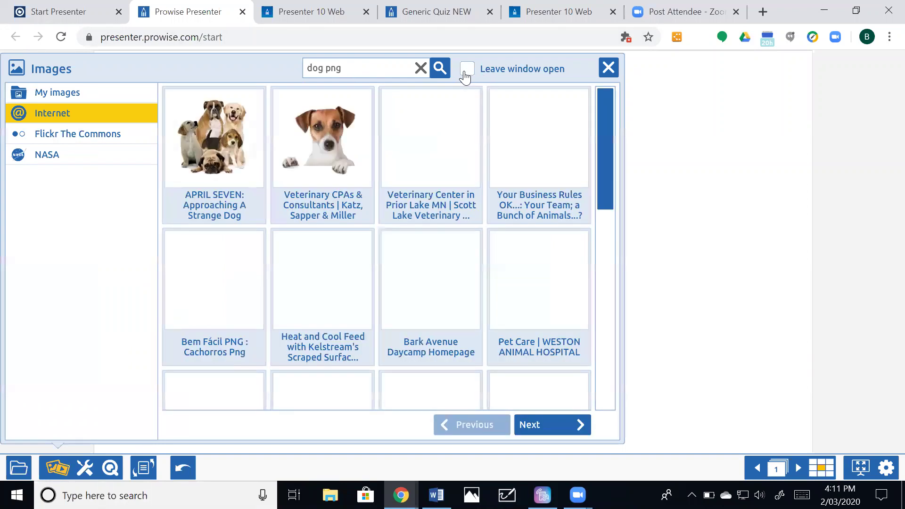
Step: Insert the lying golden retriever, the sitting puppy and the sitting cream dog with the window kept open, and arrange them side by side
left_click(467, 70)
left_click(419, 211)
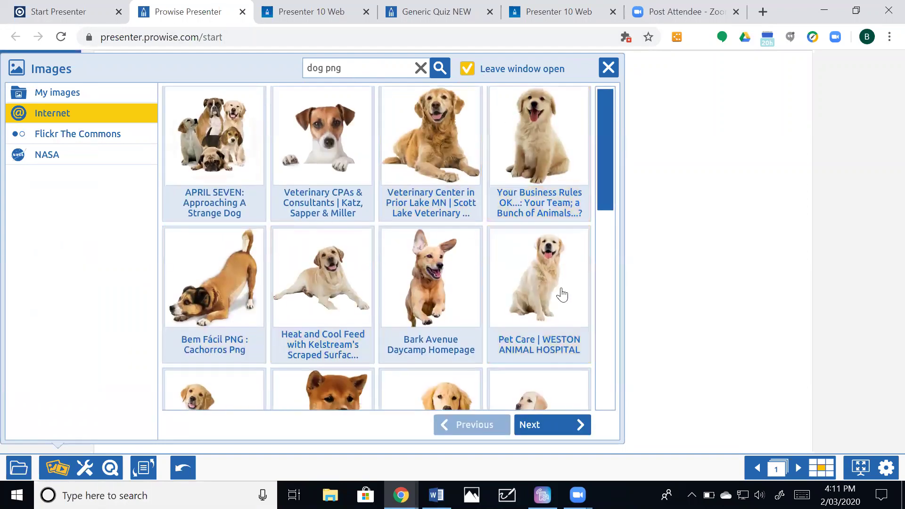
left_click(609, 67)
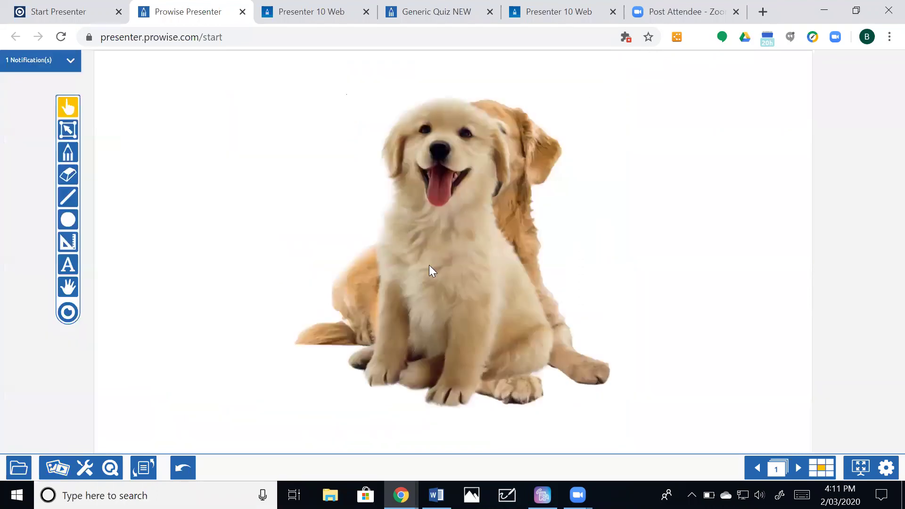
left_click_drag(429, 264, 674, 245)
left_click_drag(456, 277, 229, 272)
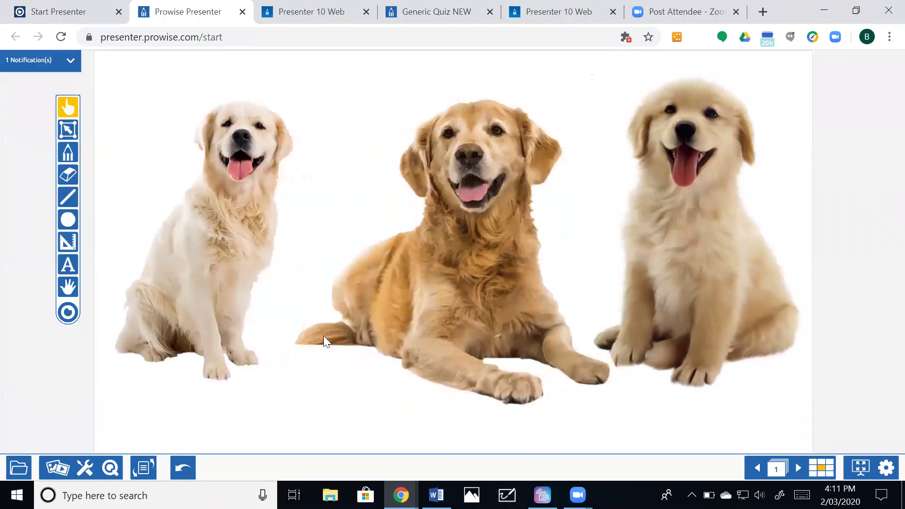
Step: Label the three dog images from left to right with the text A, B and C beneath them, and return to the hand tool
left_click(69, 270)
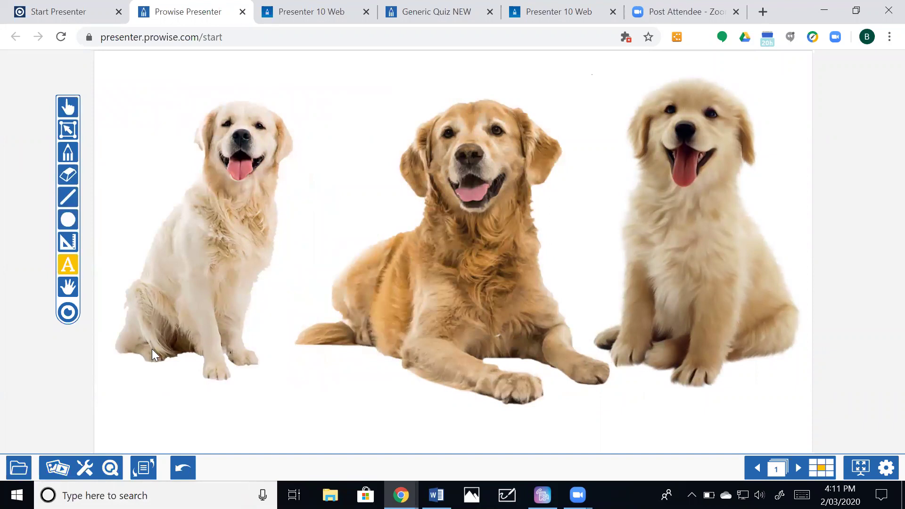
left_click(172, 405)
type("A")
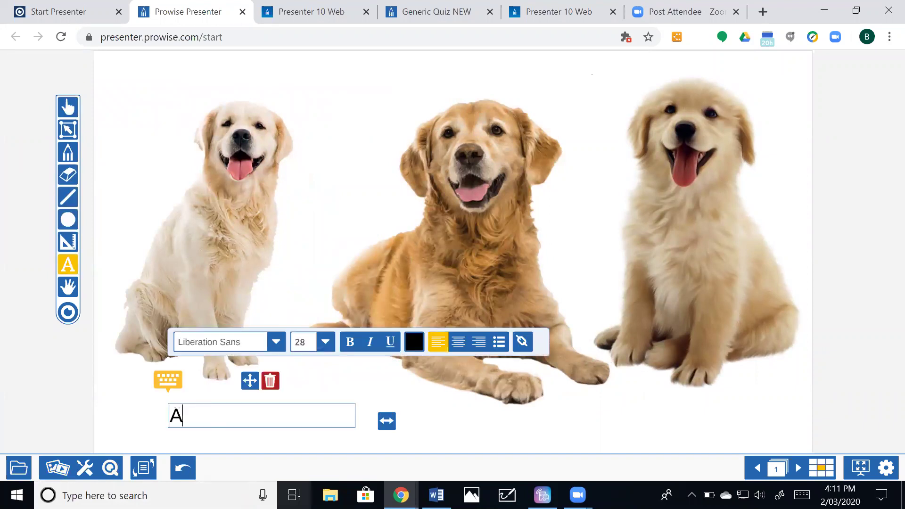
left_click(451, 407)
type("B")
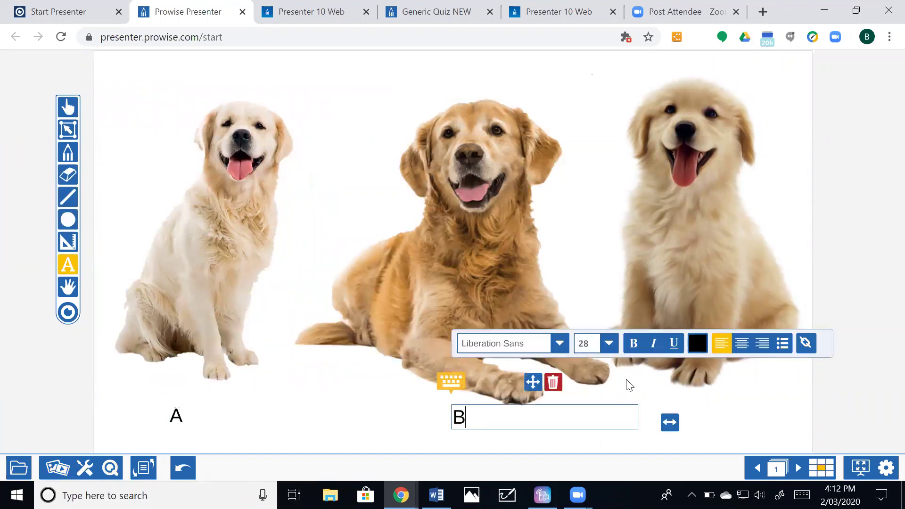
left_click(714, 416)
type("C")
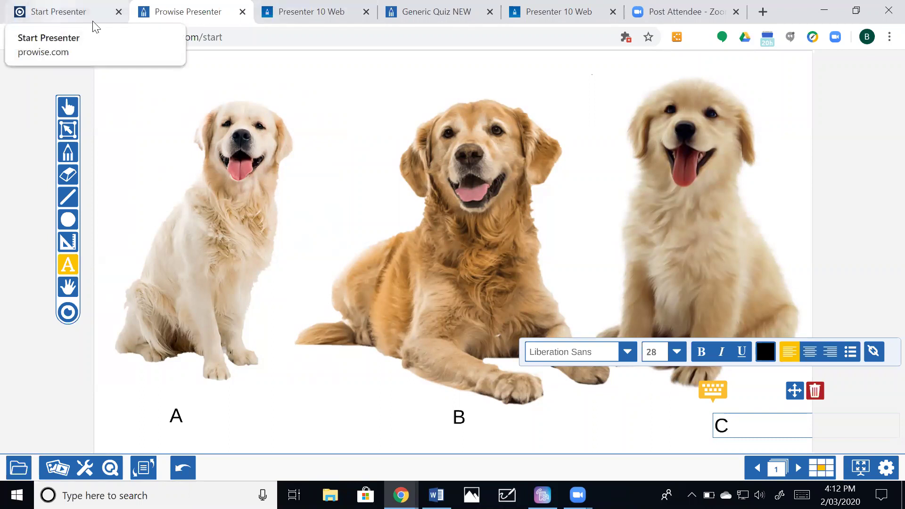
left_click(68, 107)
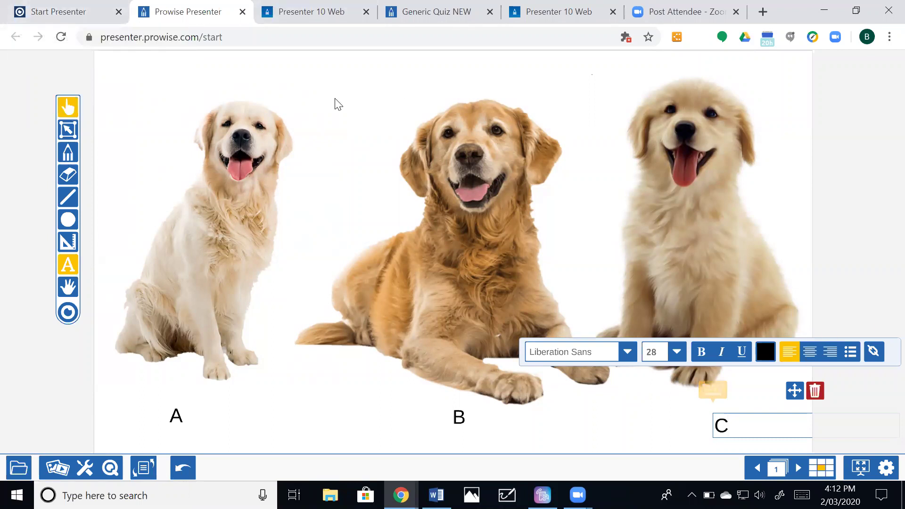
Step: Open ProConnect from the Start Presenter site and enter the participant's first name in the name field
left_click(55, 20)
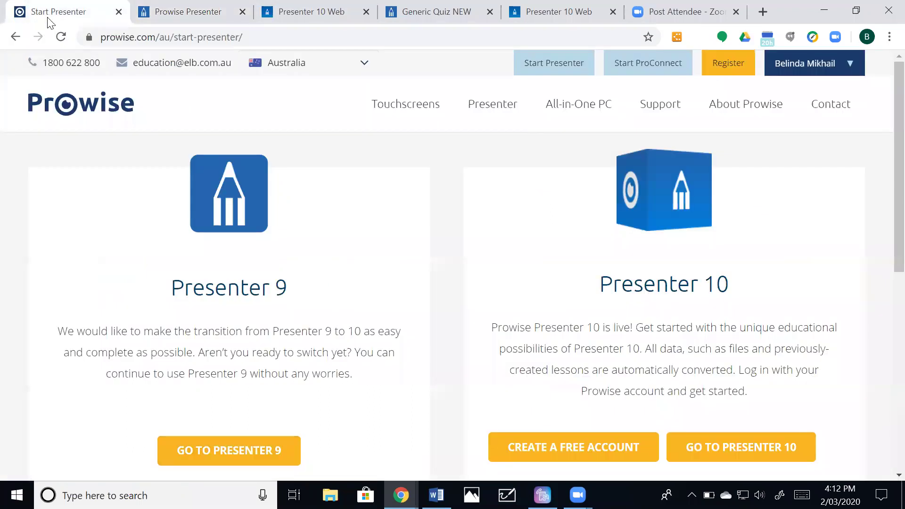
left_click(648, 65)
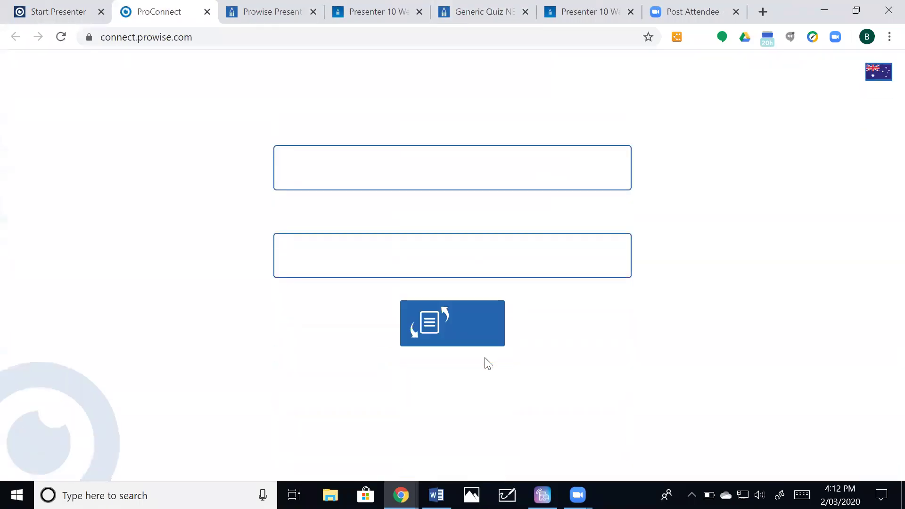
left_click_drag(360, 184, 254, 175)
key("BackSpace")
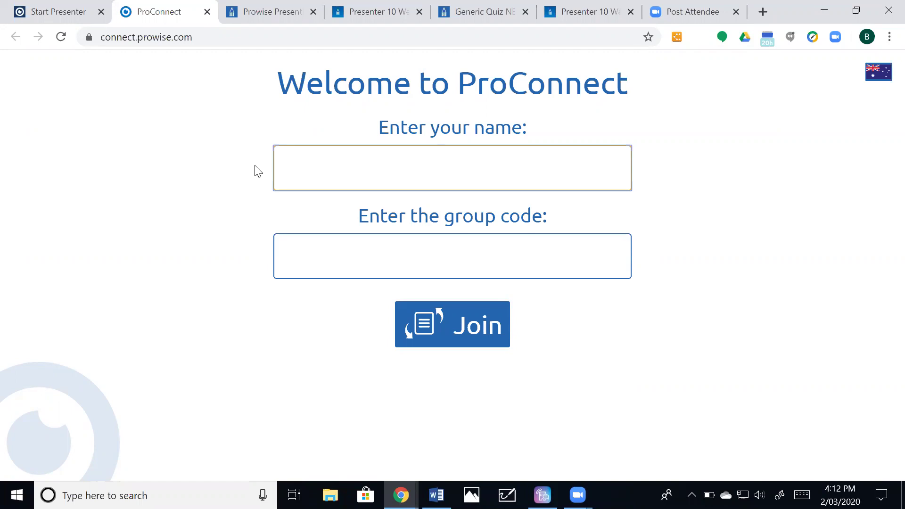
type("Belinda")
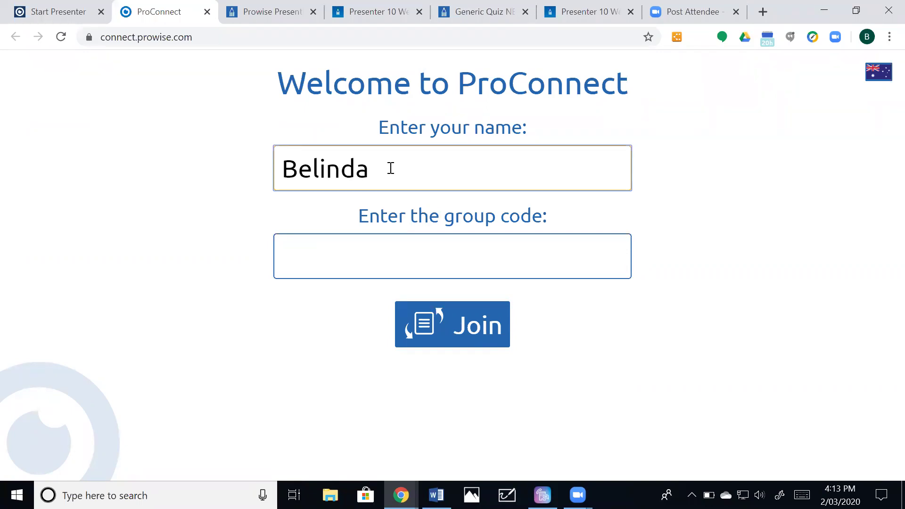
Step: Return to the Presenter 9 page with the dog images, start a ProConnect group and dismiss the group code window
left_click(282, 15)
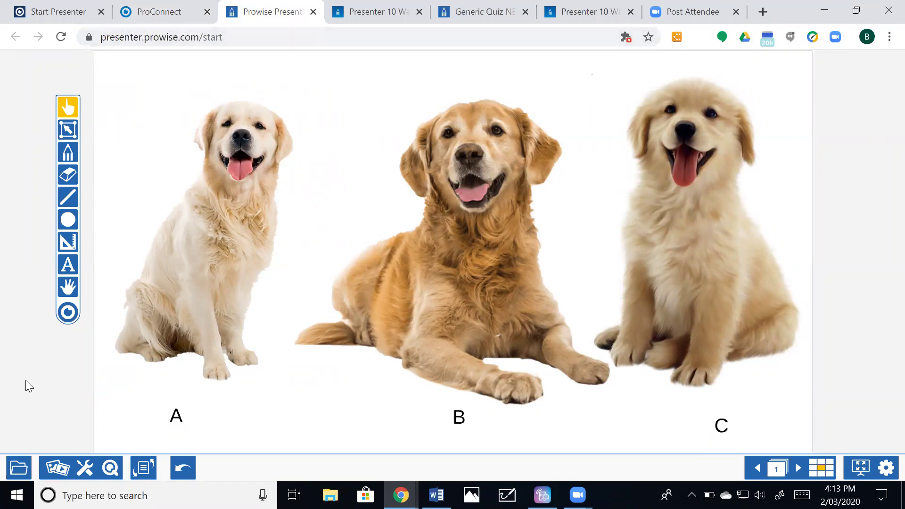
left_click(165, 12)
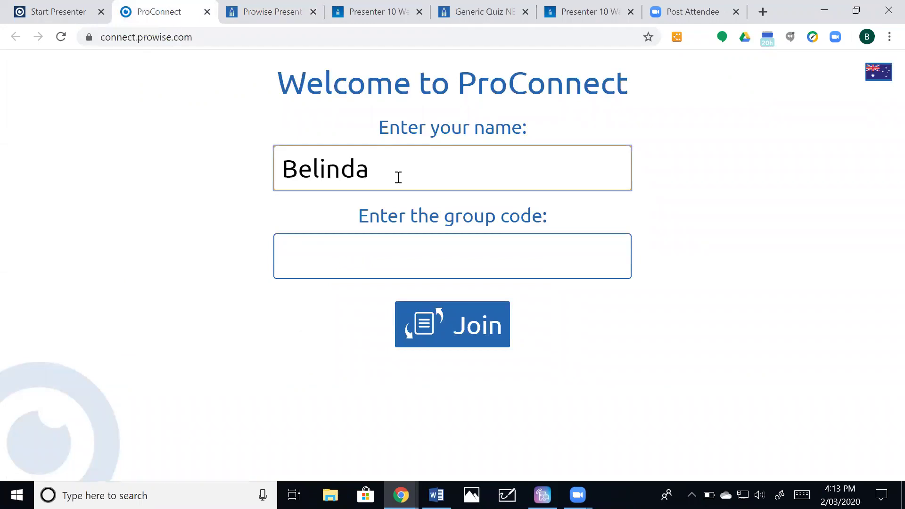
left_click(279, 14)
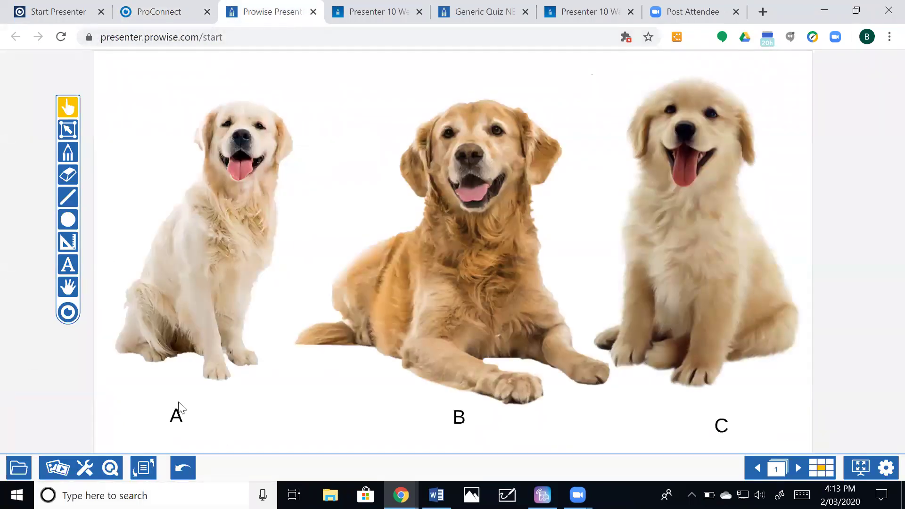
left_click(144, 467)
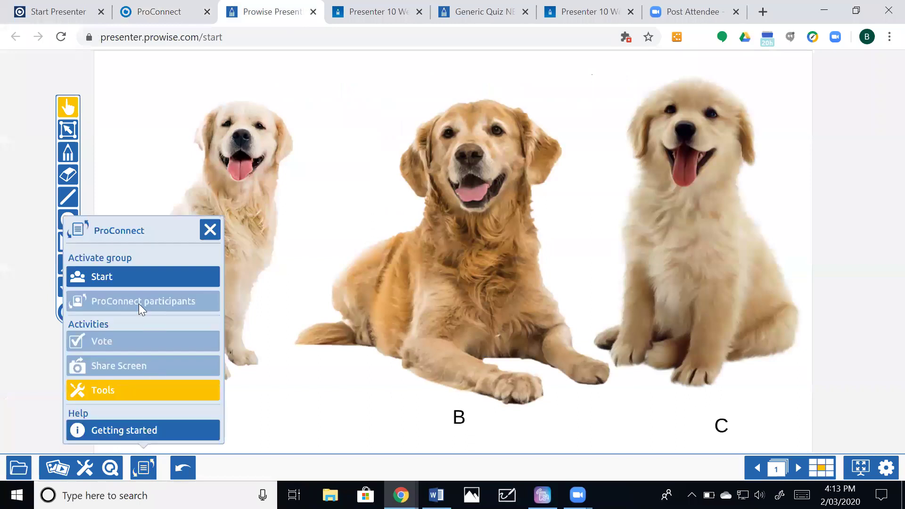
left_click(135, 278)
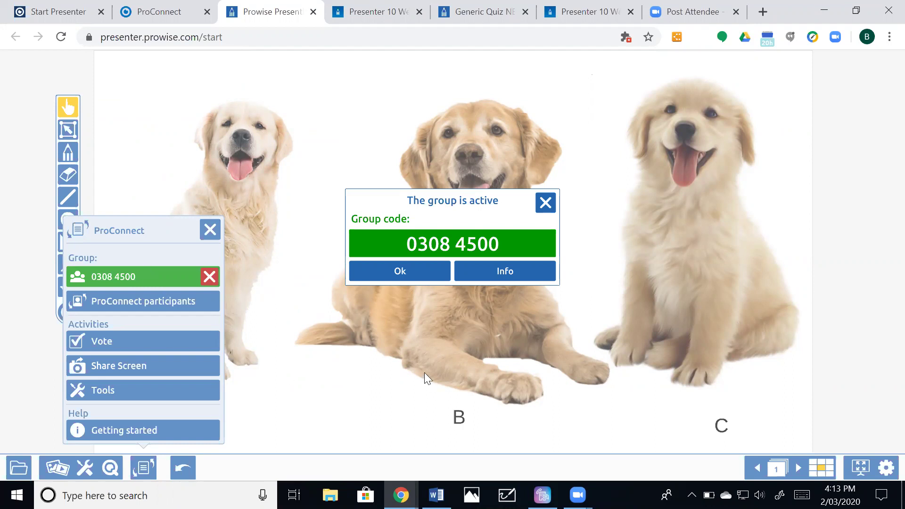
left_click(549, 203)
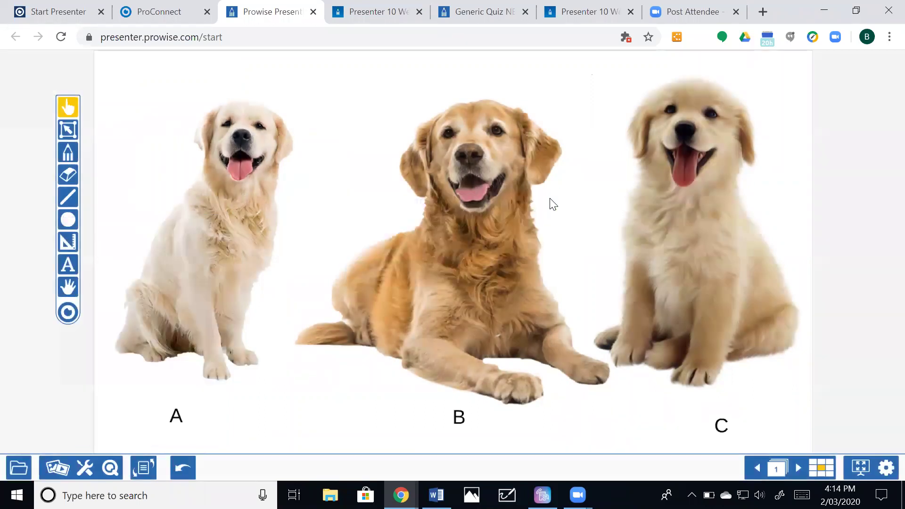
Step: Check the list of active ProConnect participants and compare it with the ProConnect and Start Presenter pages
left_click(142, 469)
left_click(128, 307)
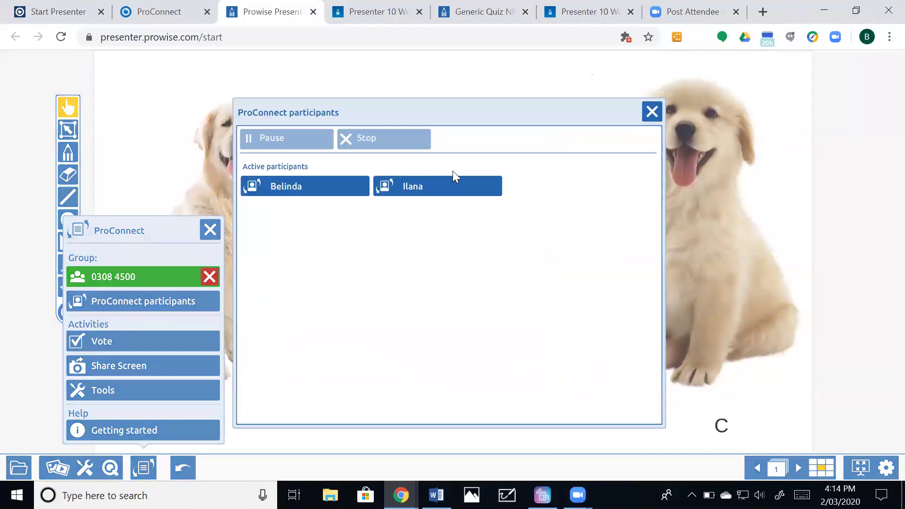
left_click(422, 196)
left_click(155, 17)
left_click(69, 15)
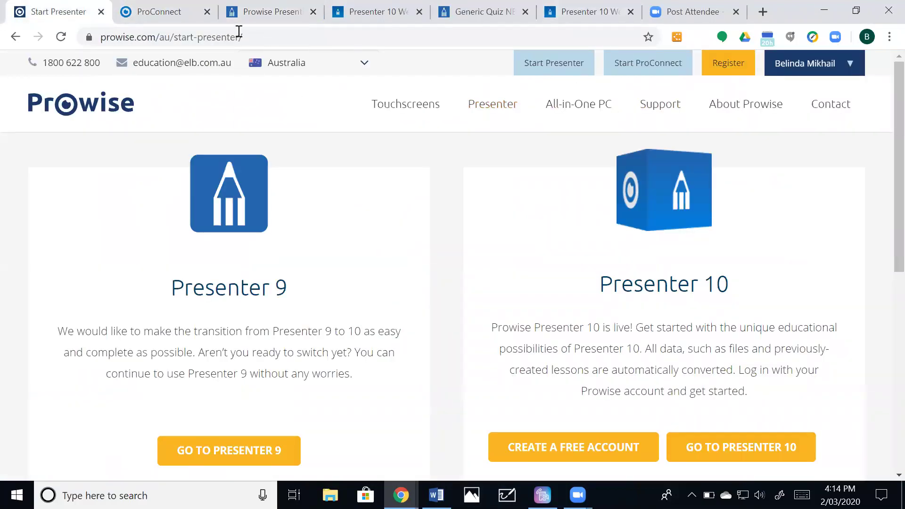
left_click(159, 18)
left_click(70, 13)
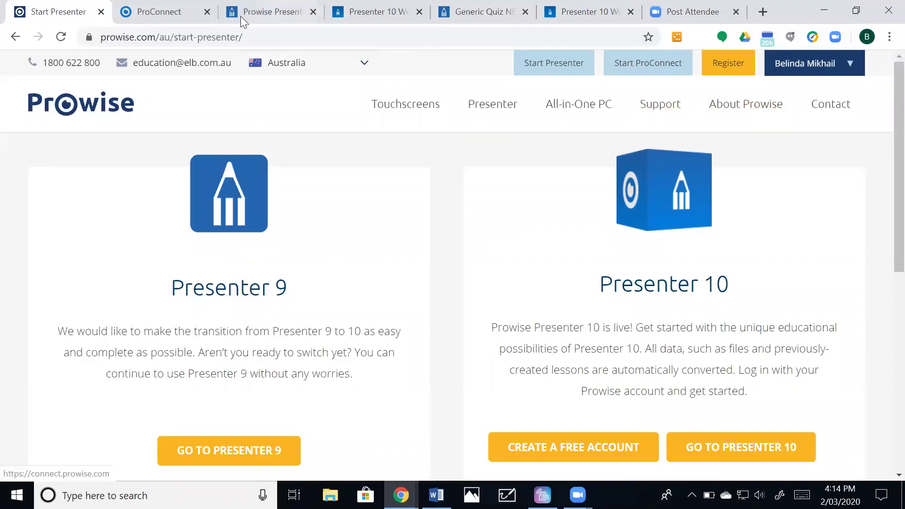
left_click(191, 15)
left_click(280, 15)
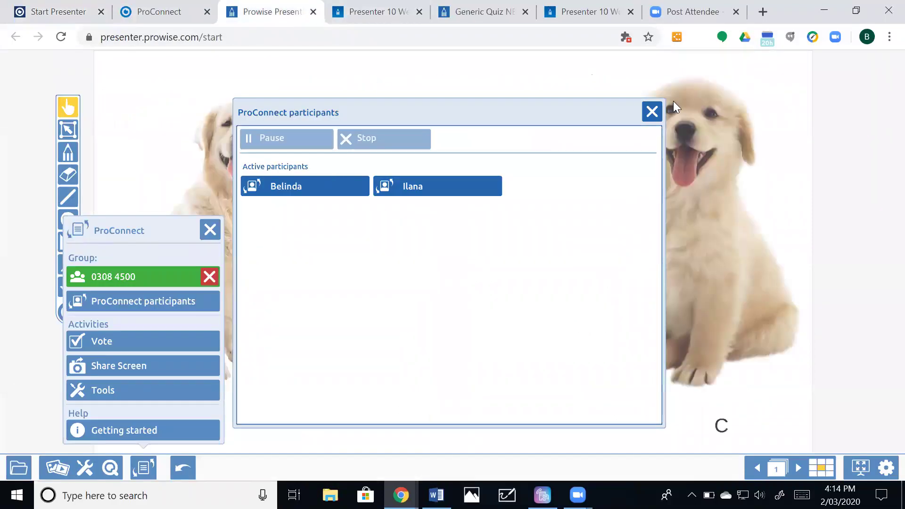
left_click(652, 113)
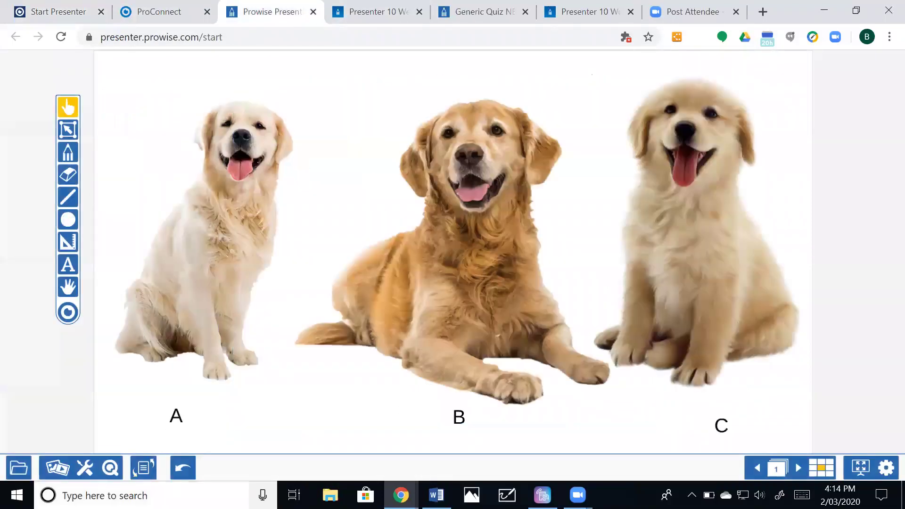
Step: Redisplay the ProConnect group code for latecomers and recheck the list of active participants
left_click(143, 467)
left_click(136, 279)
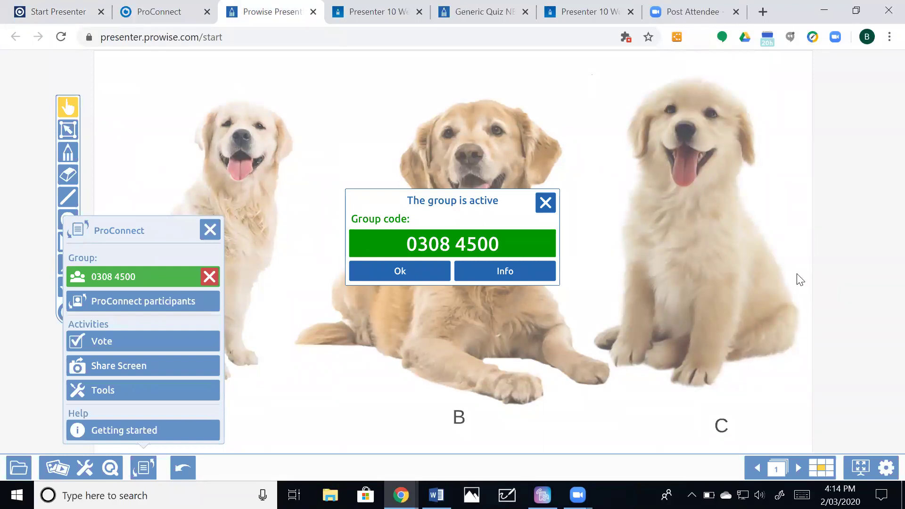
left_click(546, 203)
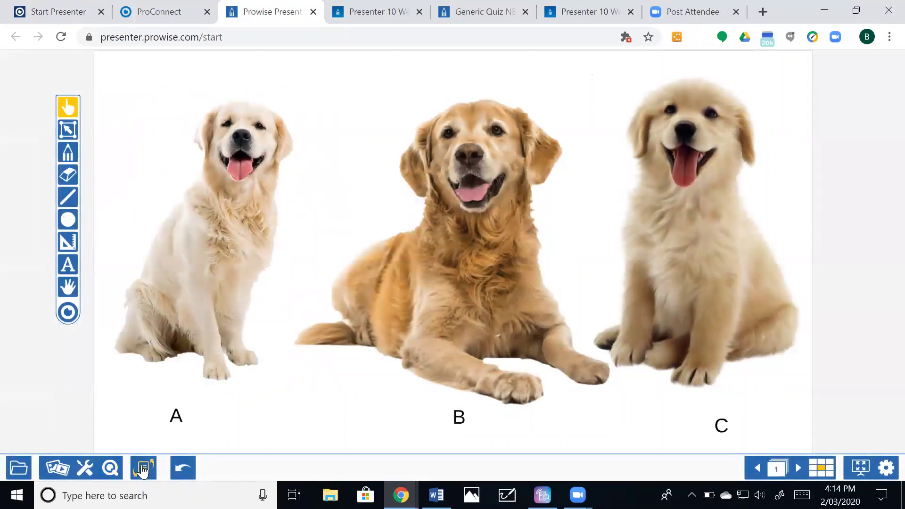
left_click(143, 470)
left_click(129, 302)
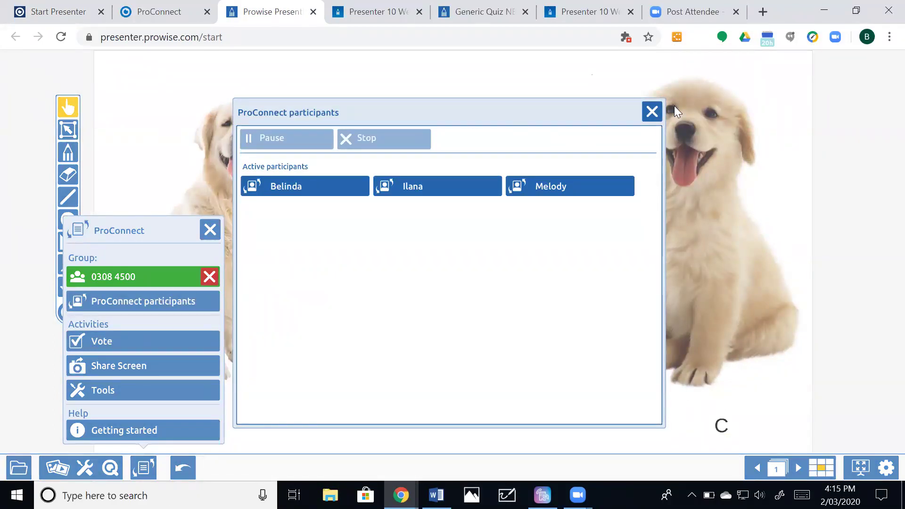
left_click(652, 112)
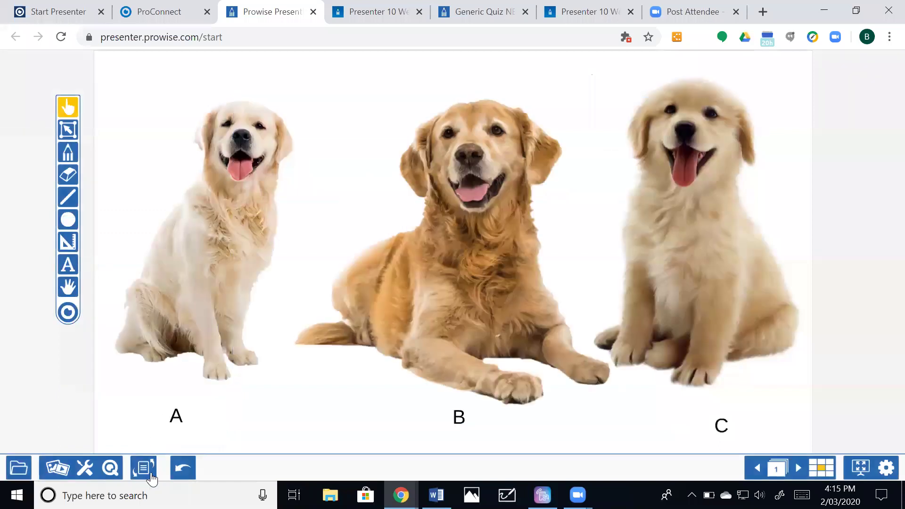
Step: Start a multiple-choice ProConnect vote on the dog images with the answer options A, B and C
left_click(145, 469)
left_click(125, 352)
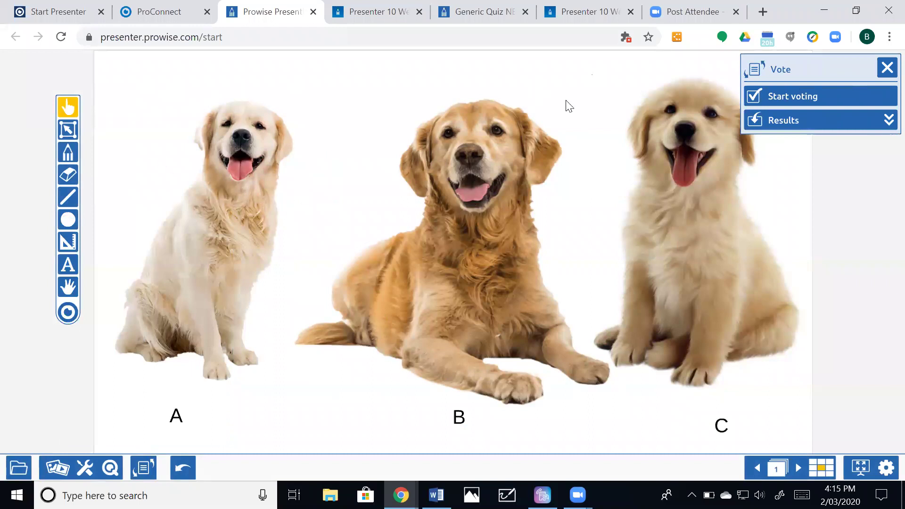
left_click(802, 100)
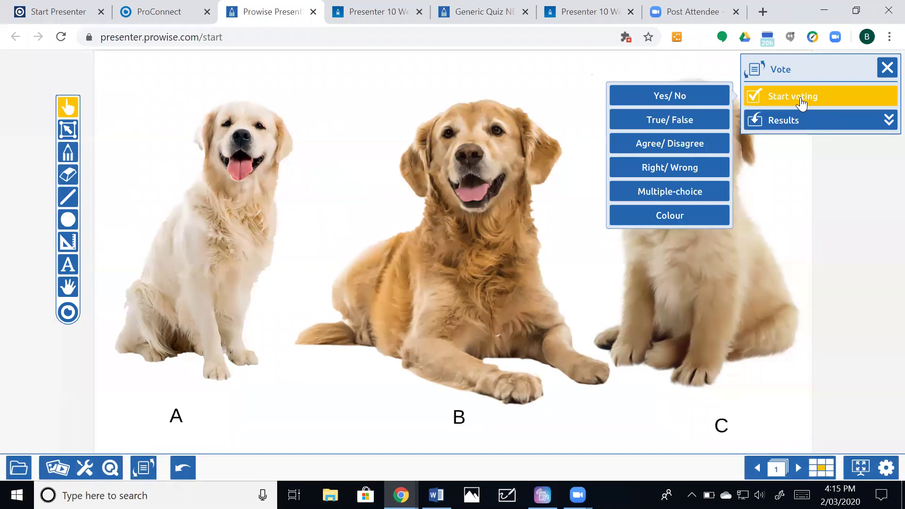
left_click(676, 190)
left_click(538, 169)
left_click(561, 170)
left_click(583, 170)
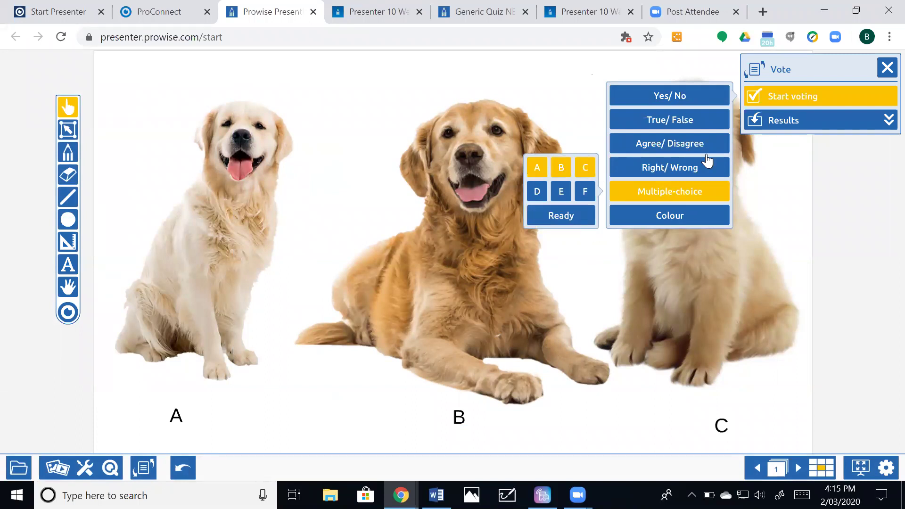
left_click(565, 224)
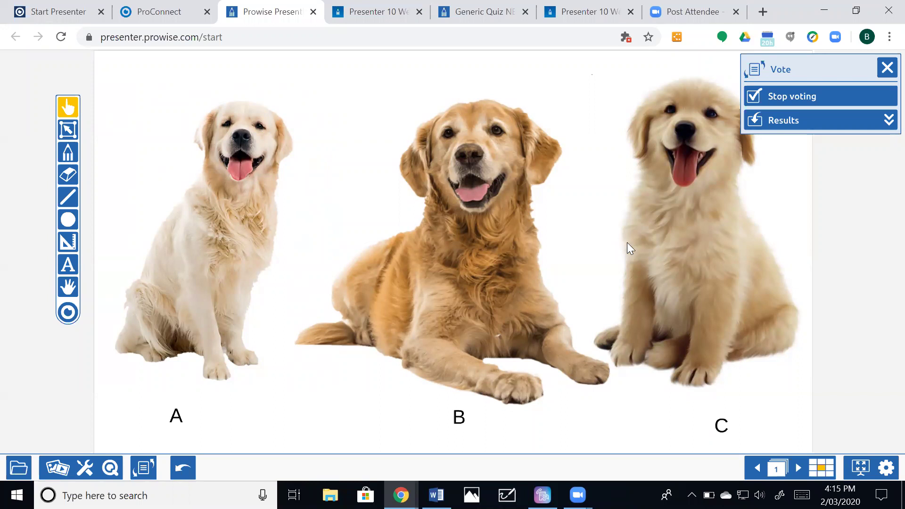
Step: View the vote results as a bar graph and close the vote without saving them
left_click(823, 129)
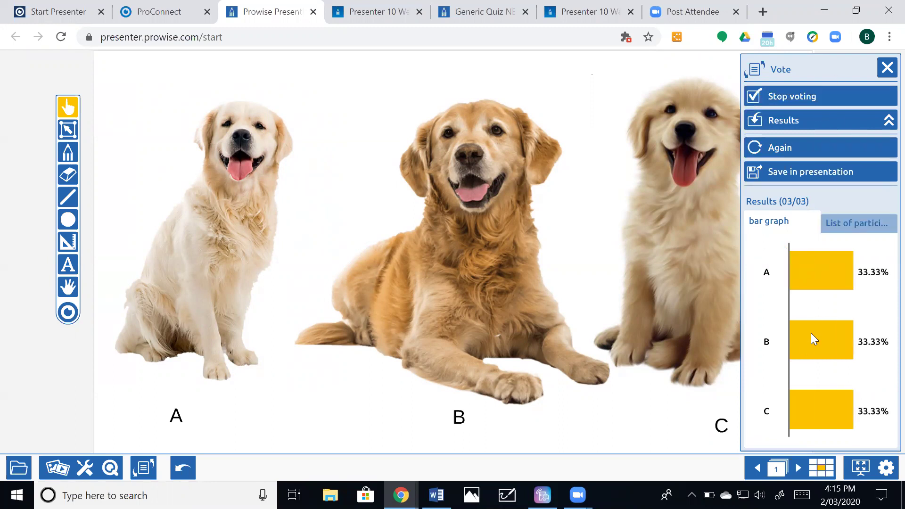
left_click(887, 69)
left_click(400, 294)
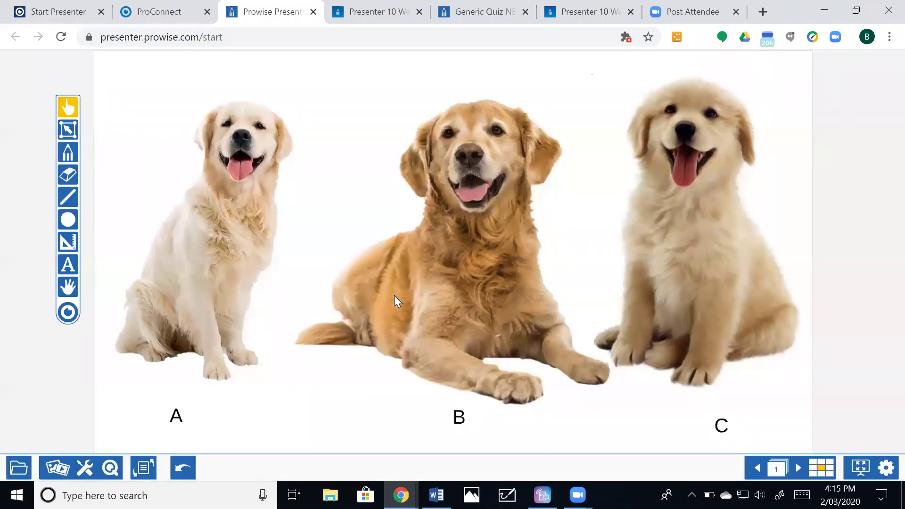
Step: Go to blank page 2, place a large yellow circle in its middle, and return to the hand tool
left_click(821, 467)
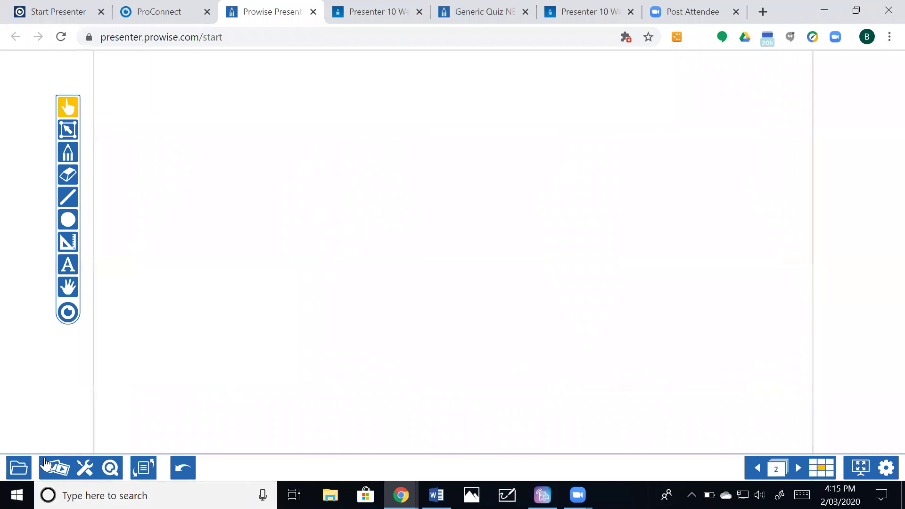
left_click_drag(344, 147, 509, 312)
left_click(69, 130)
left_click_drag(272, 137, 414, 196)
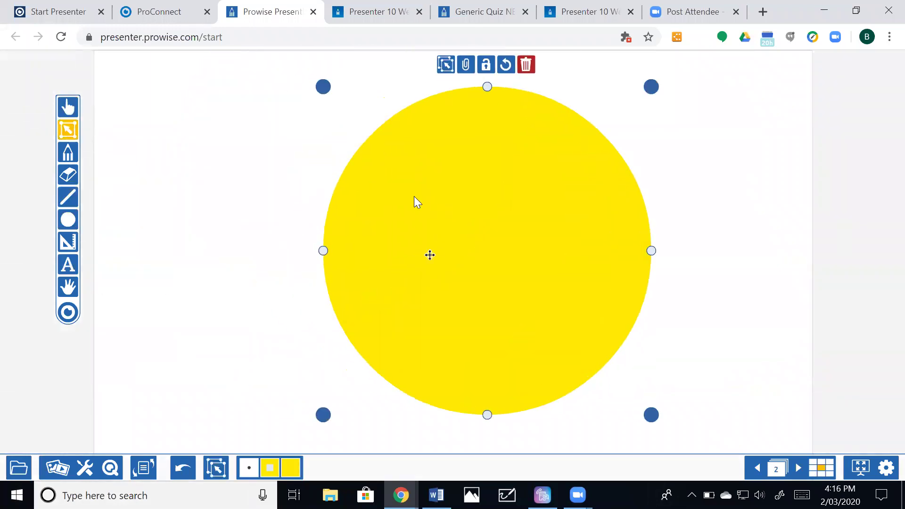
left_click(67, 110)
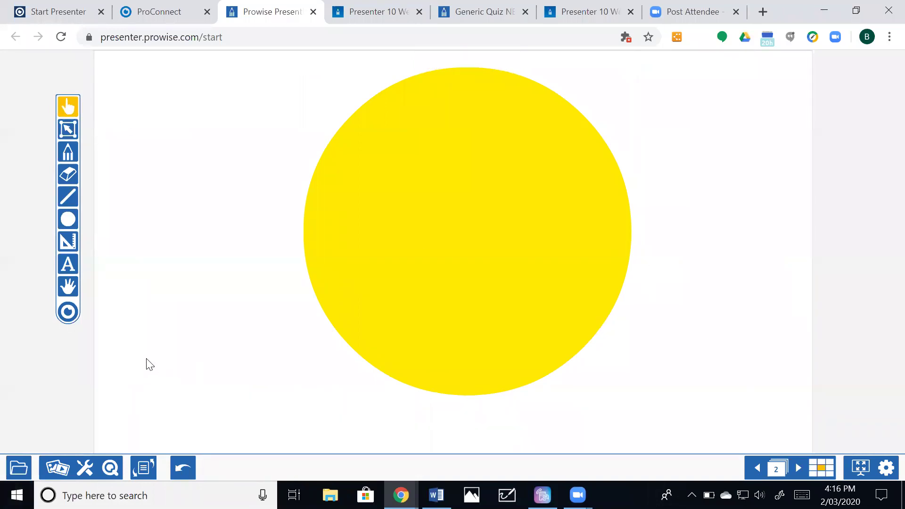
Step: Share the yellow circle page with the ProConnect participants through Share Screen
left_click(145, 468)
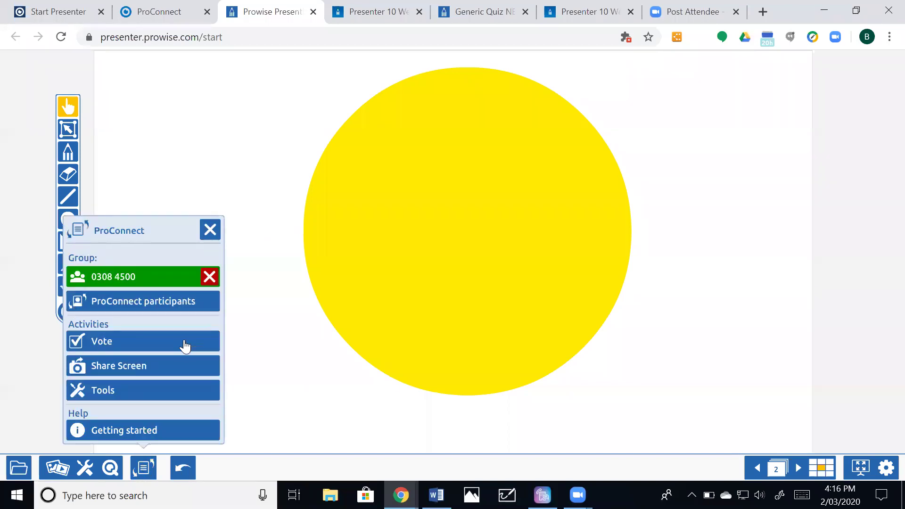
left_click(149, 373)
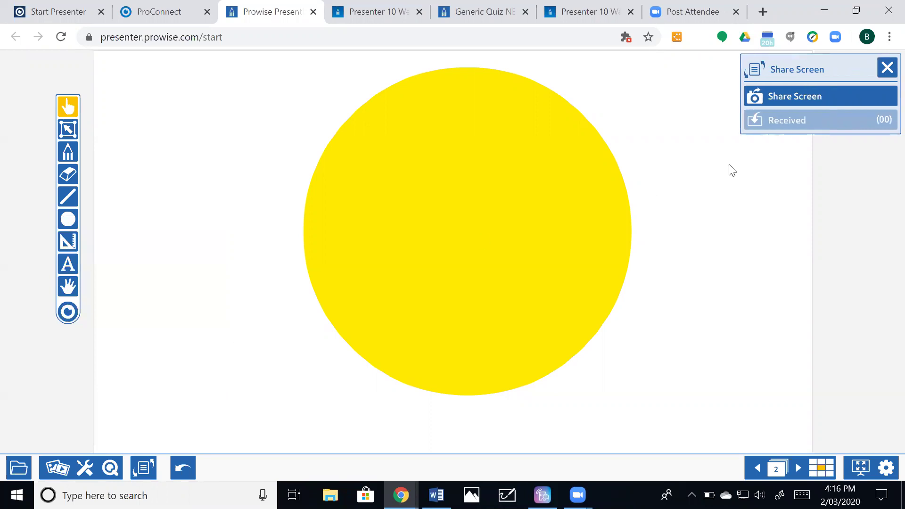
left_click(813, 105)
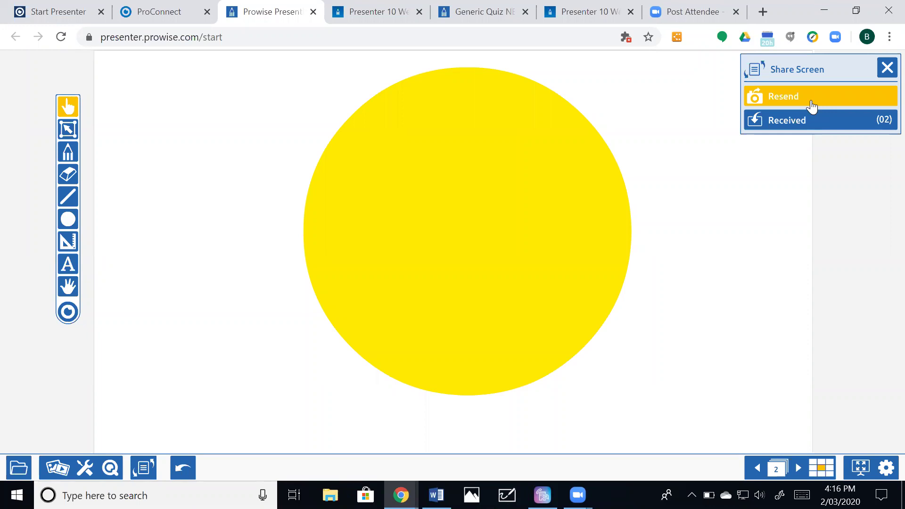
Step: Open the drawings received from the participants and place them together on the display area
left_click(853, 124)
left_click_drag(127, 429, 400, 299)
left_click_drag(89, 422, 313, 330)
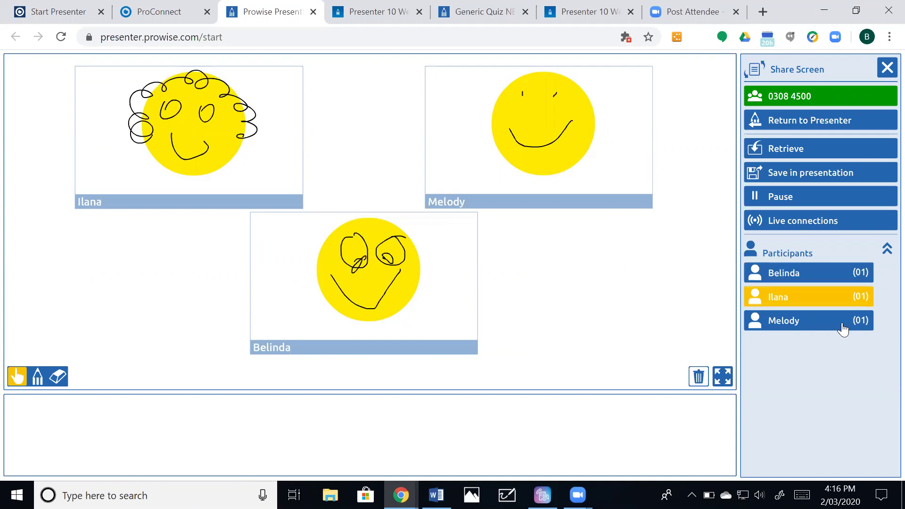
Step: Inspect the third participant's submission and connect live to that participant's screen to follow the drawing
left_click(827, 326)
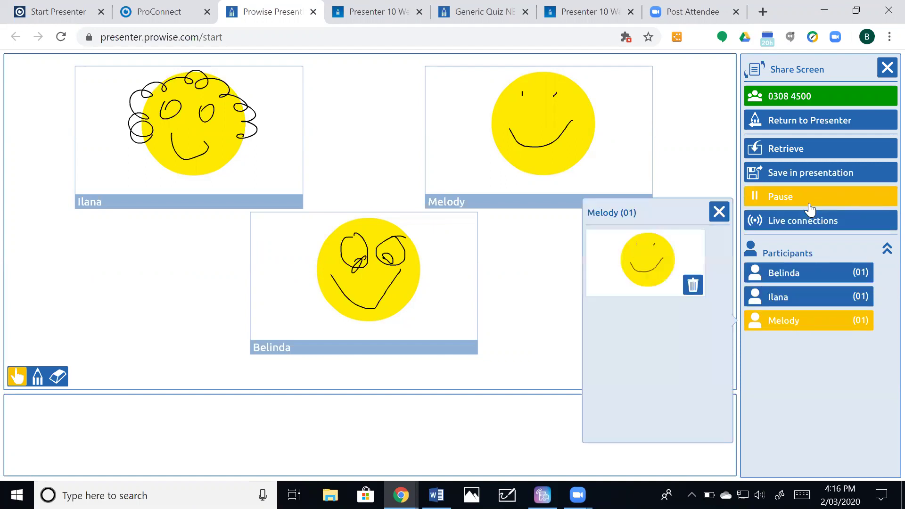
left_click(811, 220)
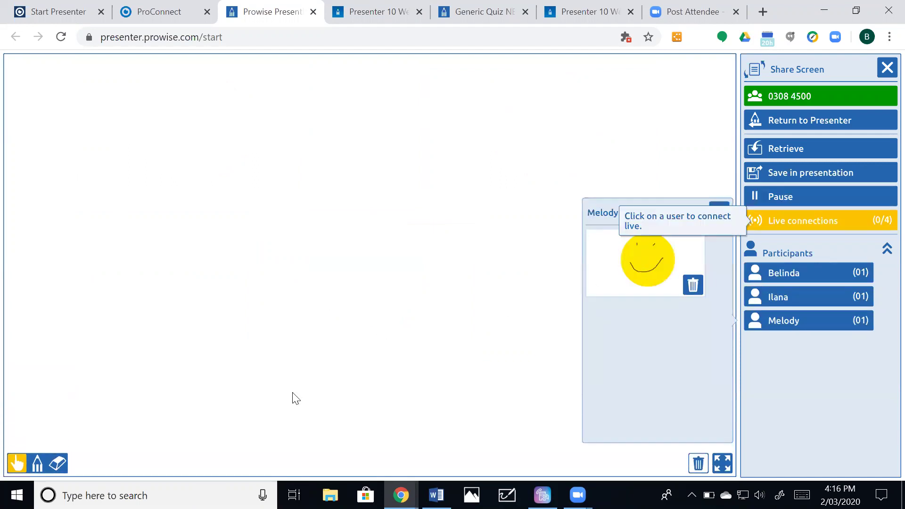
left_click(829, 320)
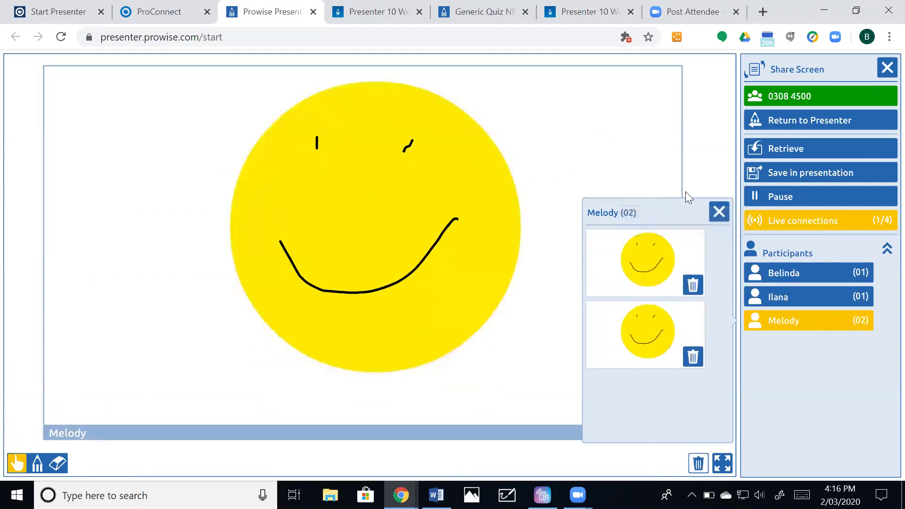
left_click(719, 211)
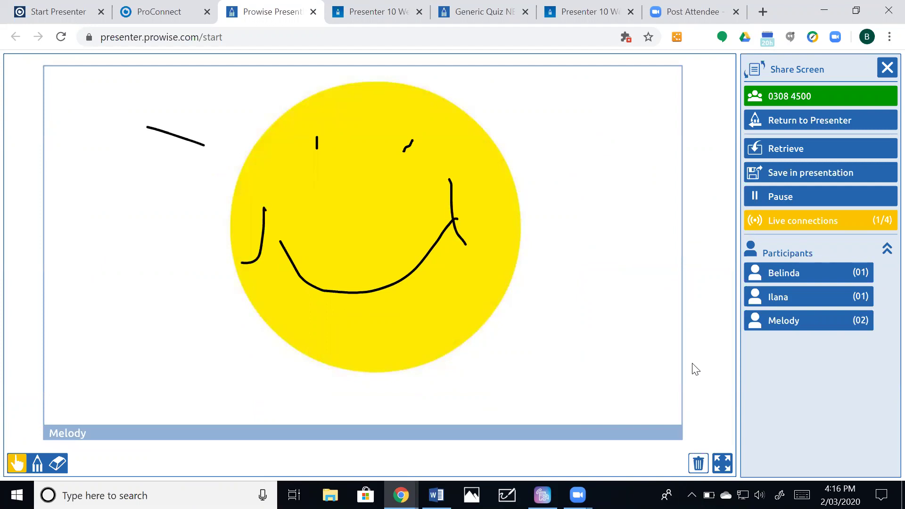
left_click(789, 322)
left_click(841, 323)
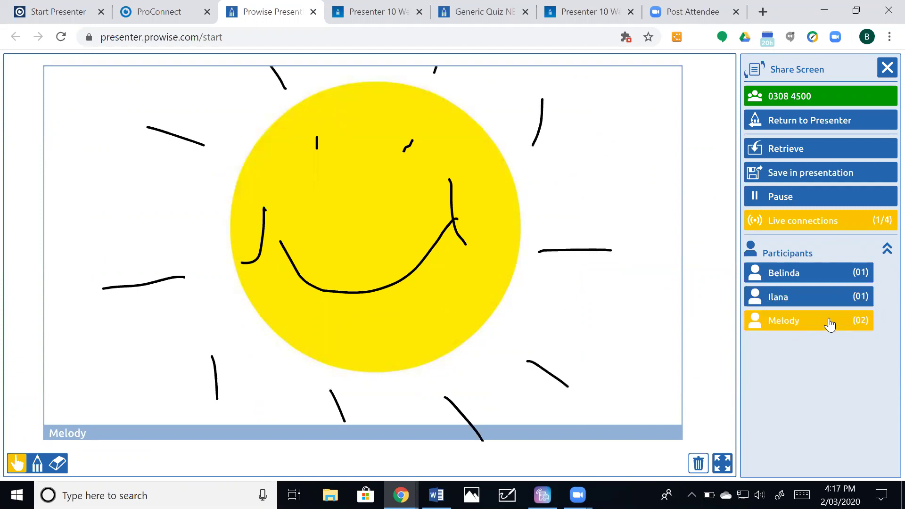
Step: Close Share Screen, discarding the unsaved results, and reopen the ProConnect options
left_click(887, 69)
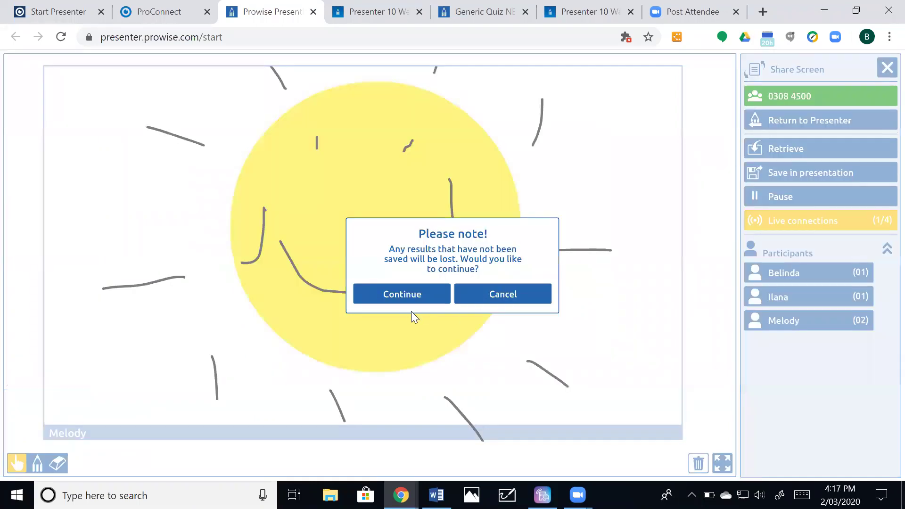
left_click(408, 291)
left_click(145, 473)
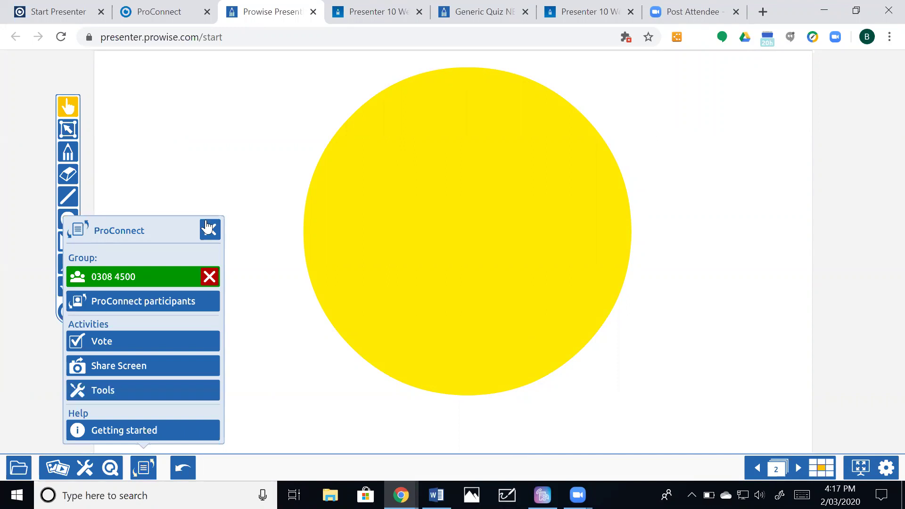
Step: Open the recently opened presentation Generic Quiz NEW, discarding the unsaved current presentation
left_click(13, 470)
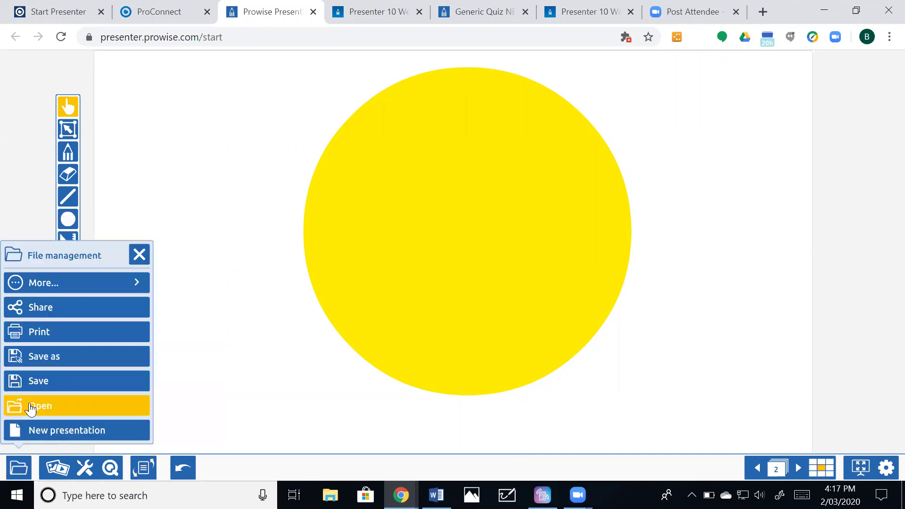
left_click(48, 409)
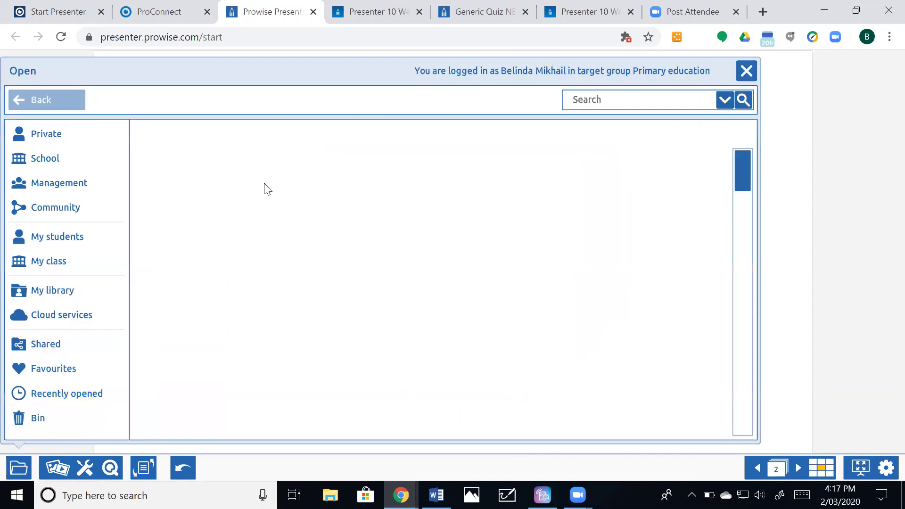
left_click(68, 138)
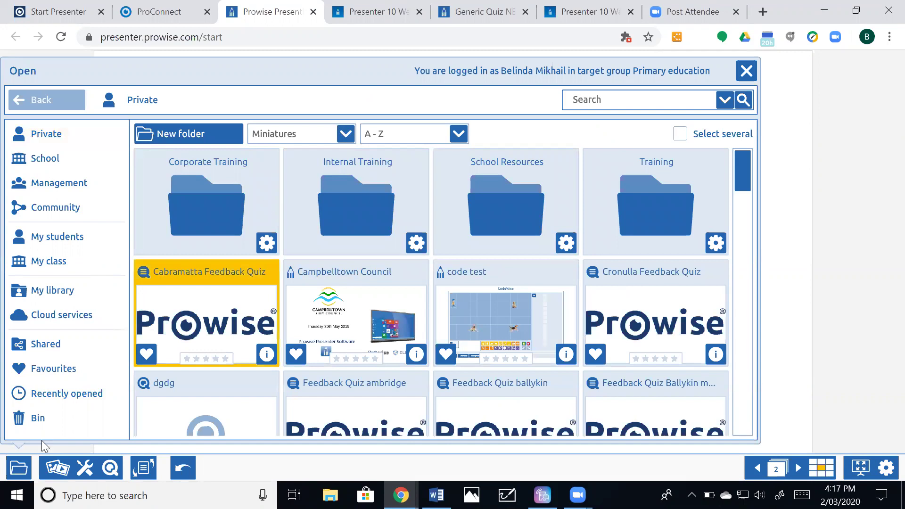
left_click(71, 394)
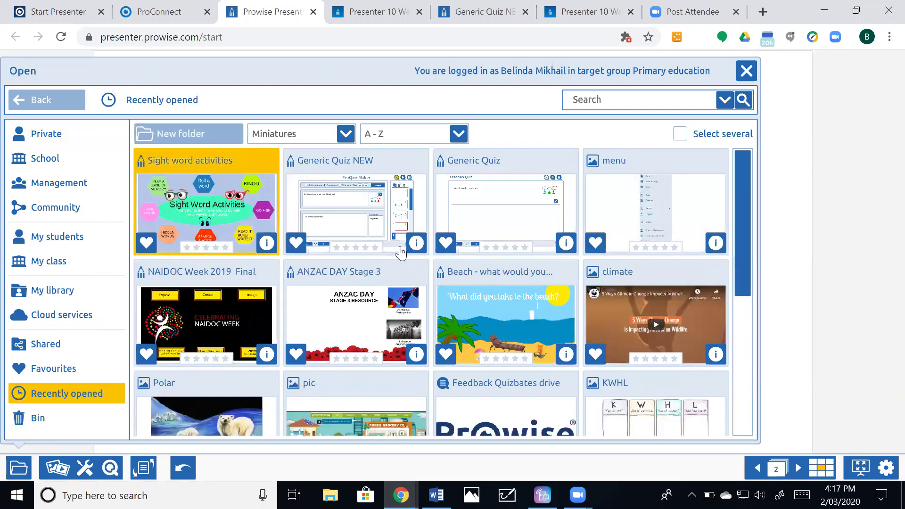
left_click(399, 247)
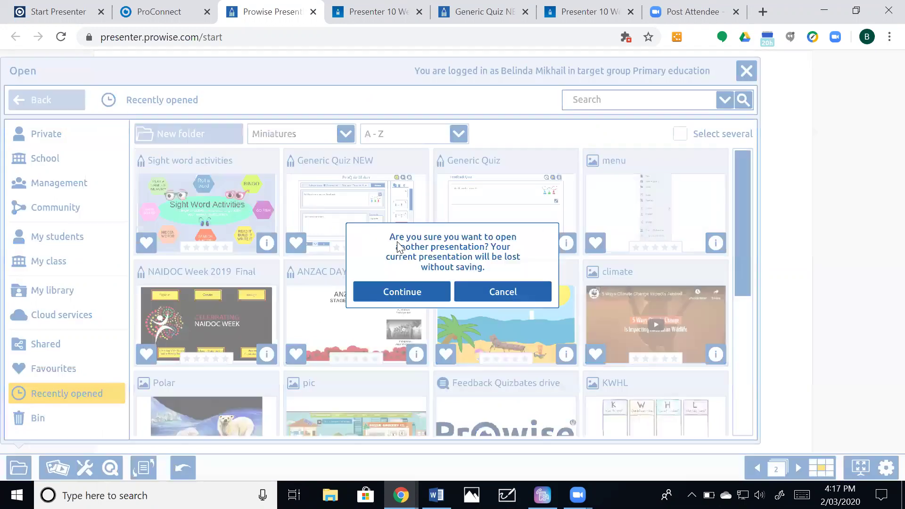
left_click(416, 292)
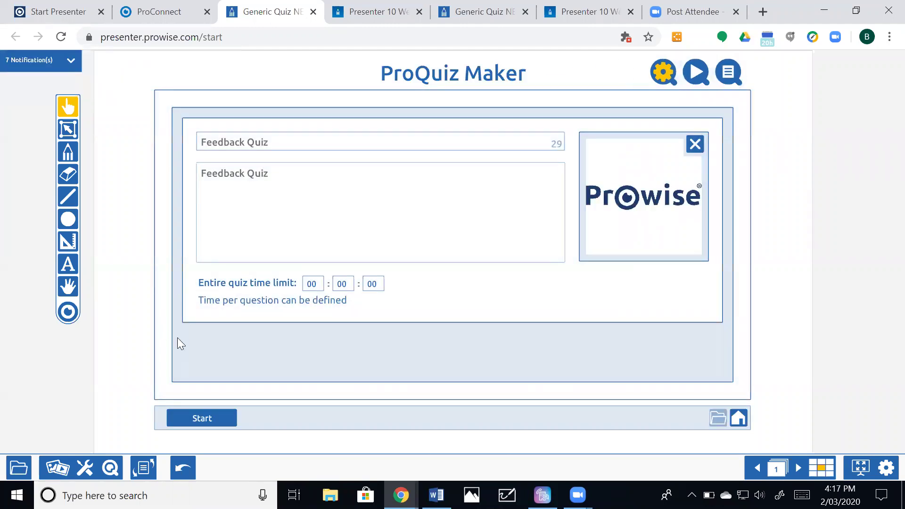
Step: Leave the ProQuiz Maker for the ProQuiz Player and start the Feedback Quiz in Individual with ProConnect mode
left_click(202, 418)
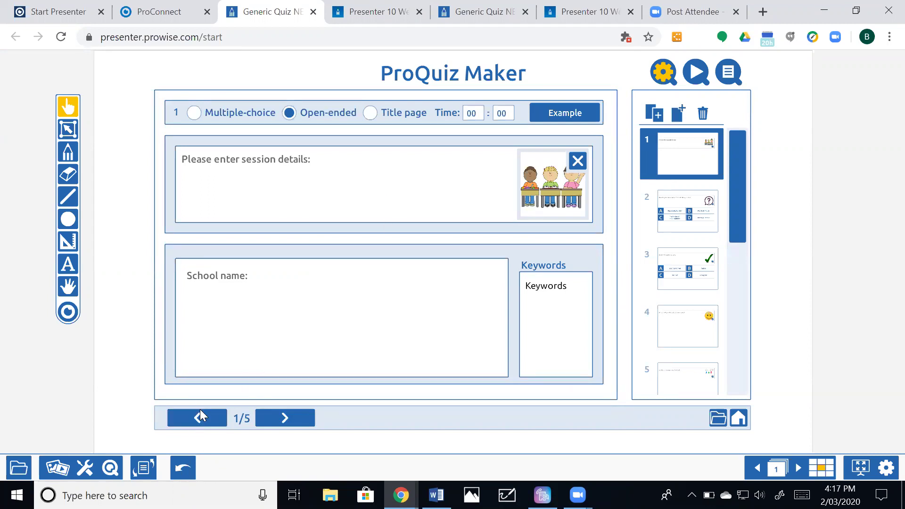
left_click(696, 72)
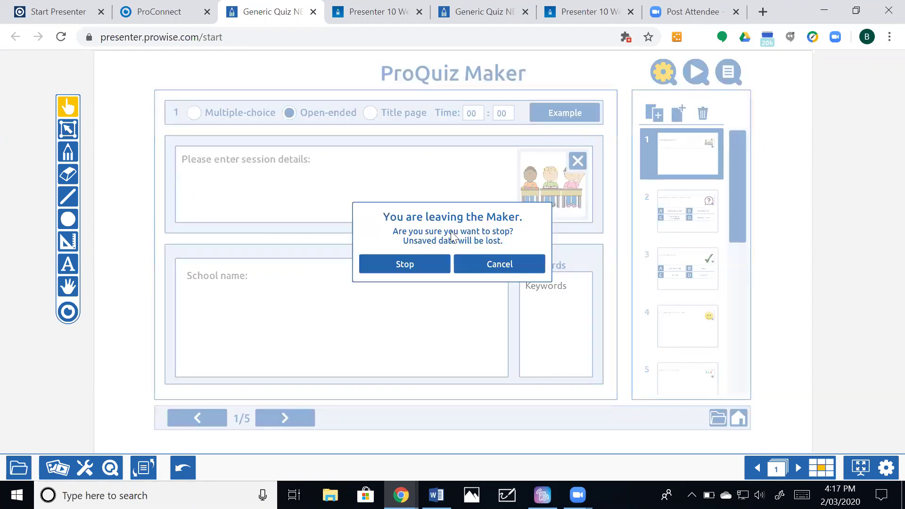
left_click(411, 262)
left_click(218, 423)
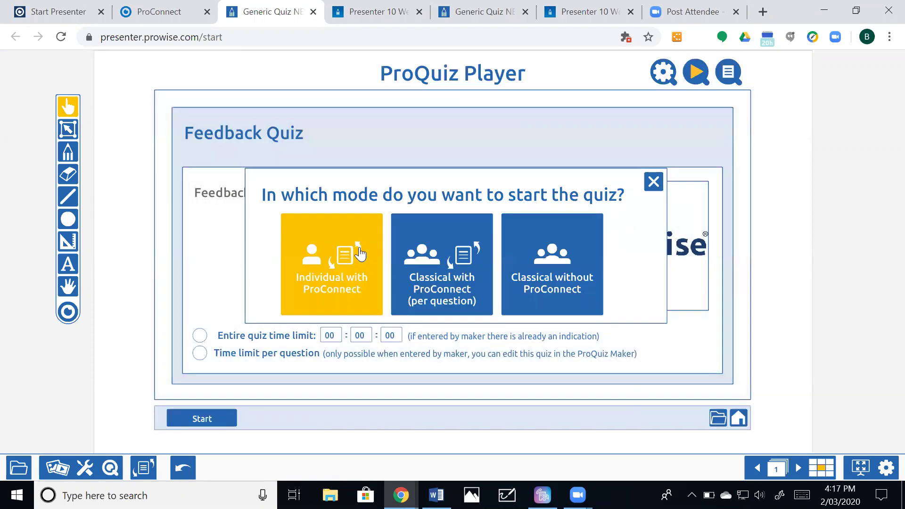
left_click(359, 252)
left_click(461, 273)
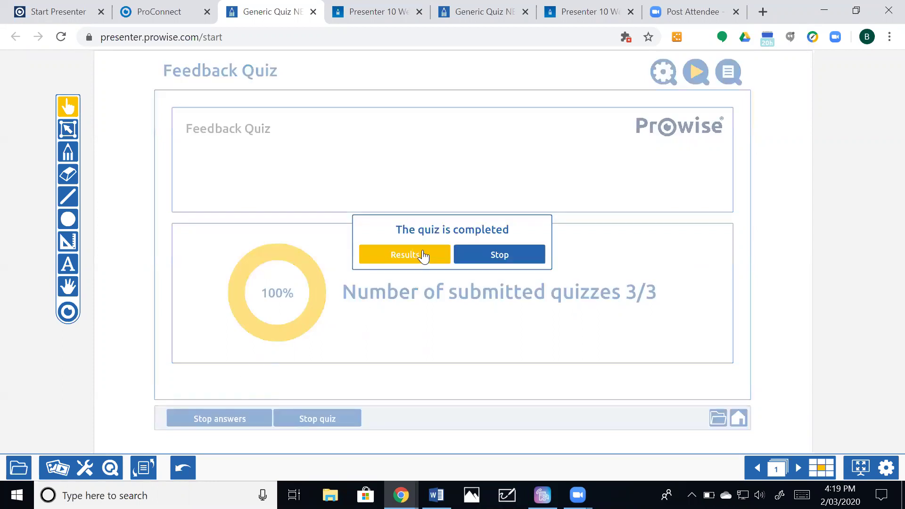
Step: Open the completed quiz's results and review the participants' multiple-choice and open-ended answers
left_click(423, 257)
left_click(380, 121)
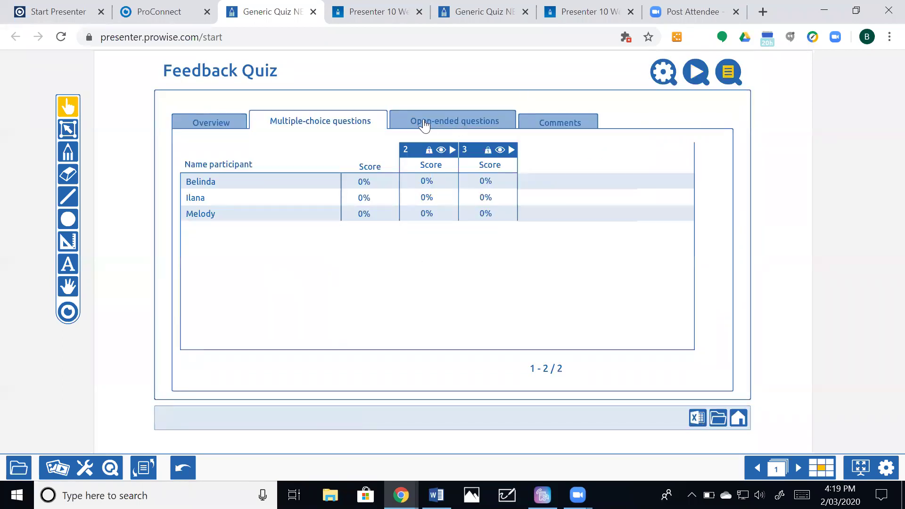
left_click(454, 126)
Step: Save the quiz results as a new file named "Feedback Quizwebinar" in the Private folder
left_click(718, 418)
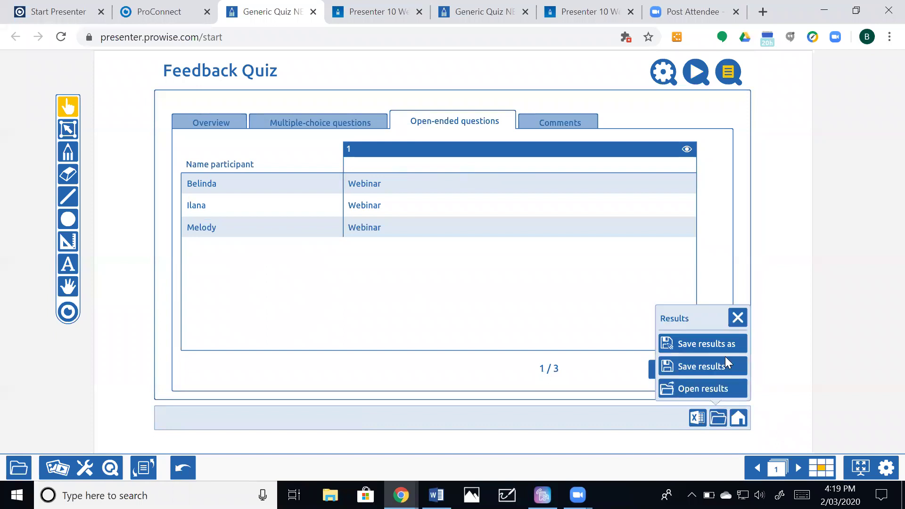
left_click(716, 352)
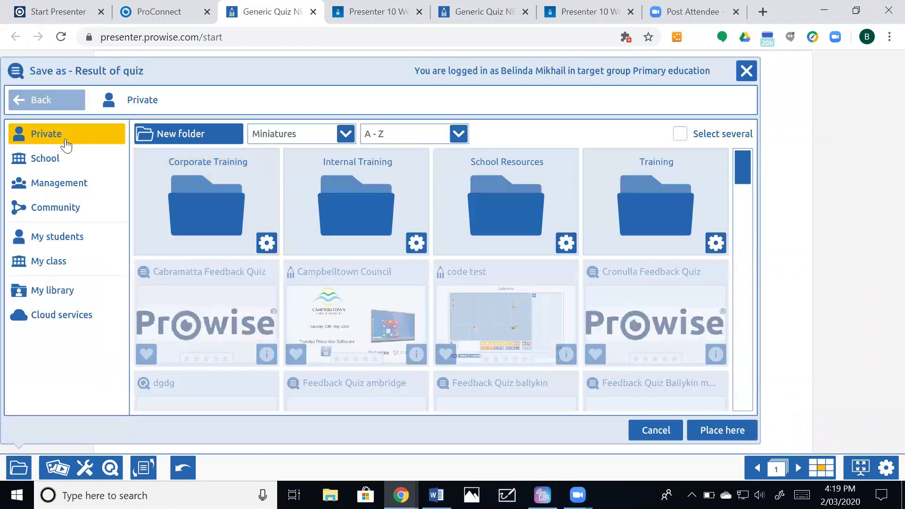
left_click(719, 428)
left_click(175, 126)
type("weiar")
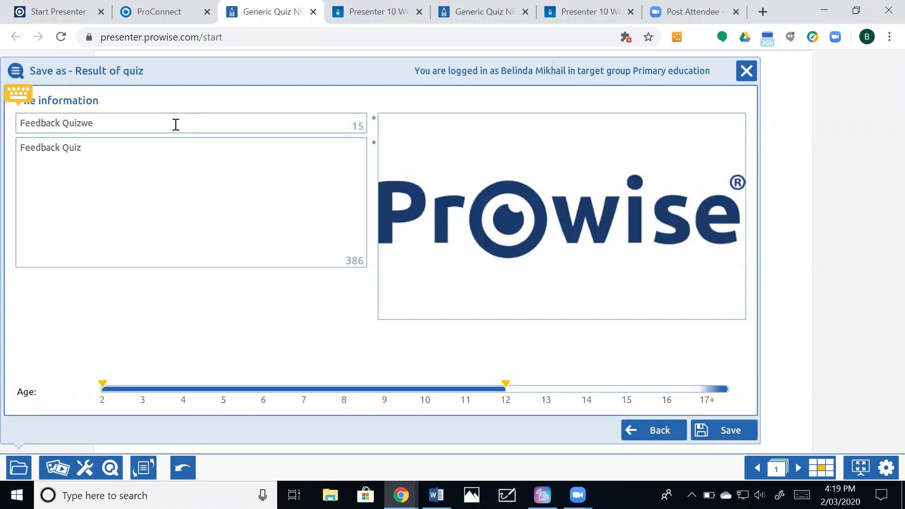
key("BackSpace")
key("BackSpace")
key("BackSpace")
type("binar")
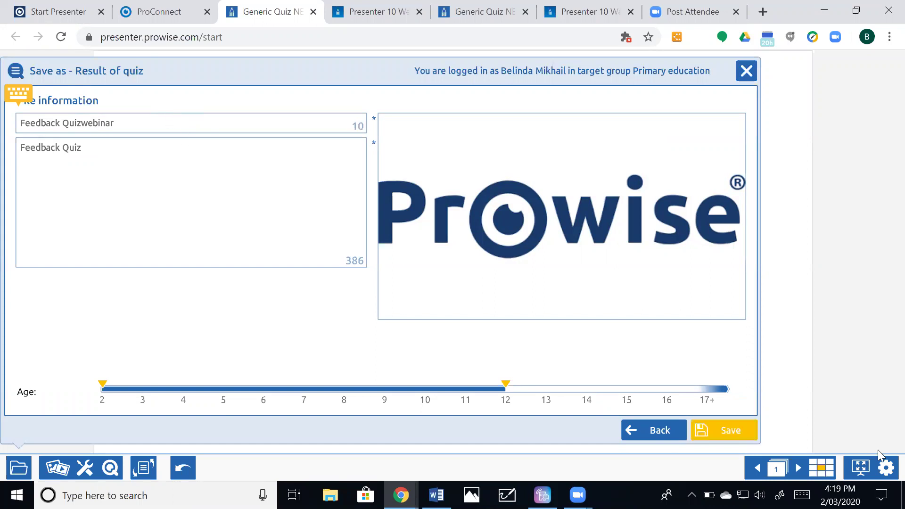
left_click(724, 430)
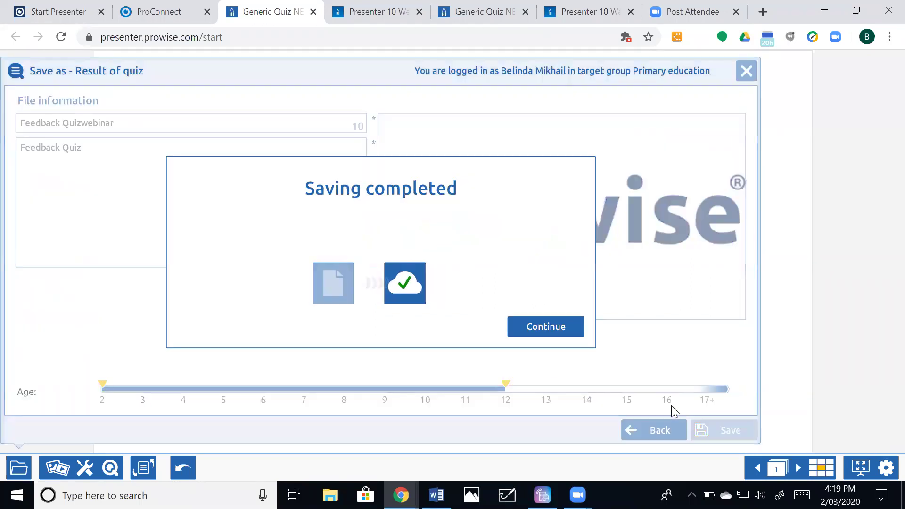
left_click(564, 329)
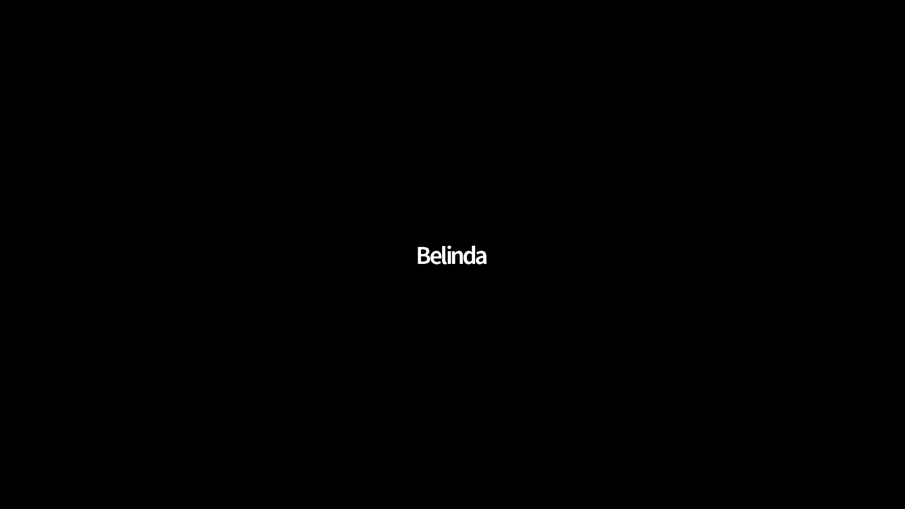